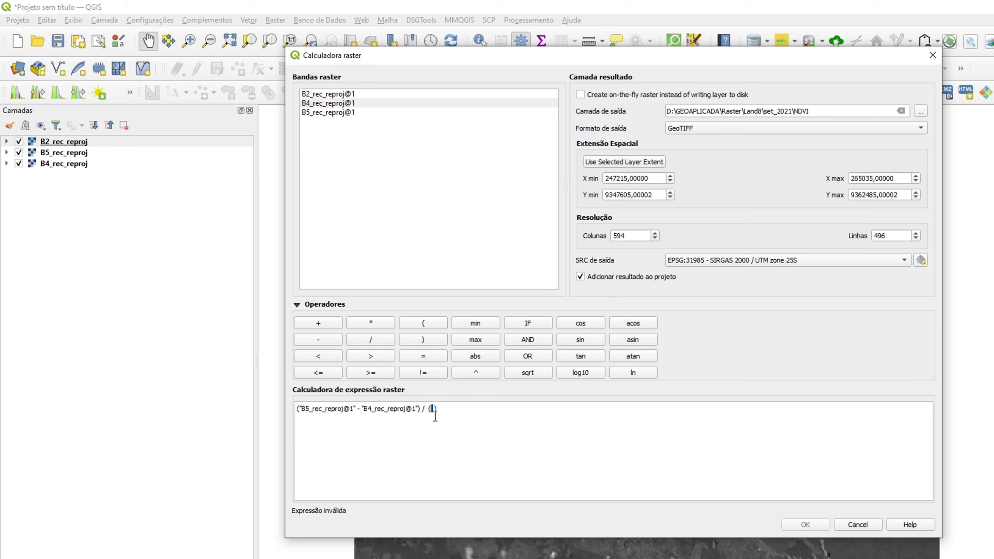
- Complete the denominator of the NDVI expression as "B5_rec_reproj@1" + "B4_rec_reproj@1"
double_click(337, 113)
click(328, 324)
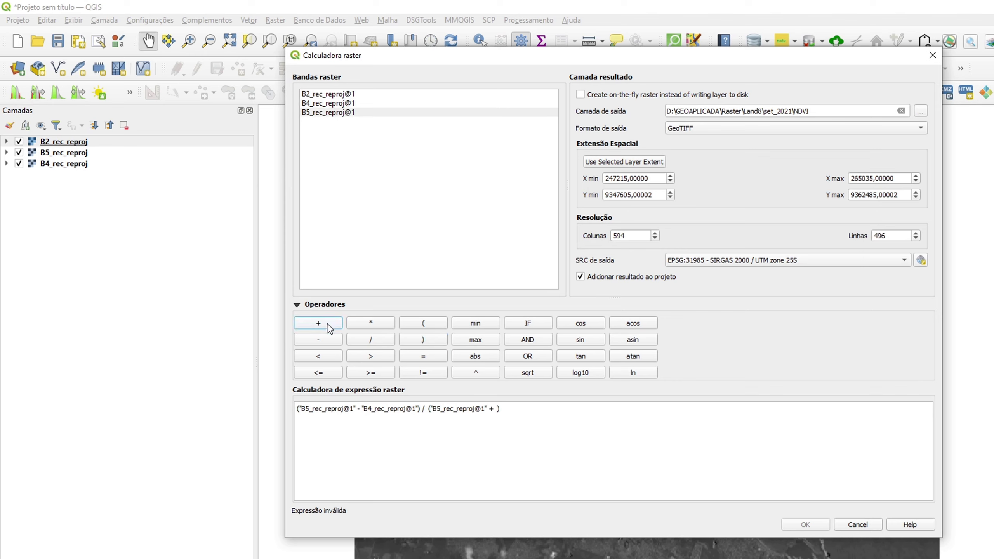
click(329, 105)
double_click(329, 105)
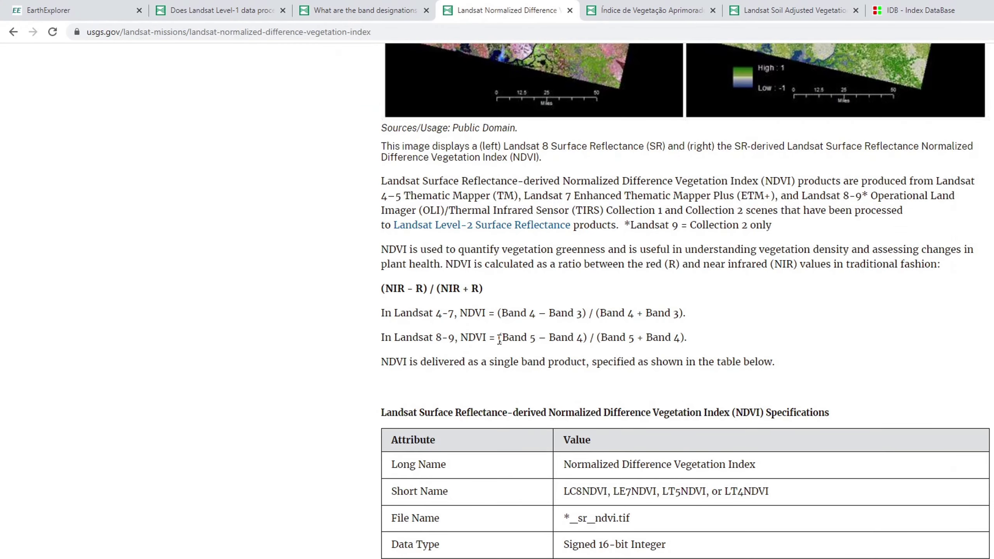
- Switch to the browser and check the Landsat 8-9 NDVI formula on the USGS page, then return to QGIS
drag(499, 336, 685, 338)
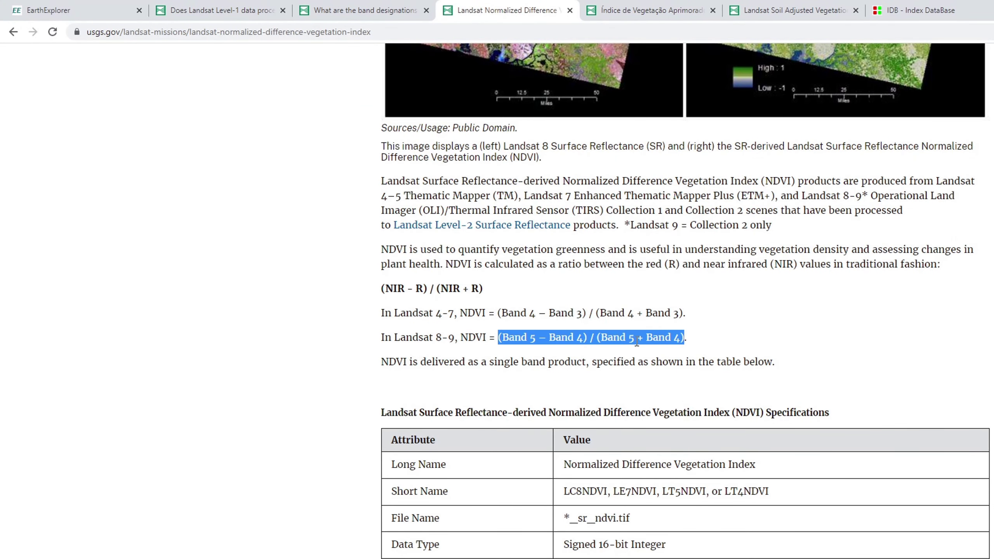
click(599, 339)
key(alt+Tab)
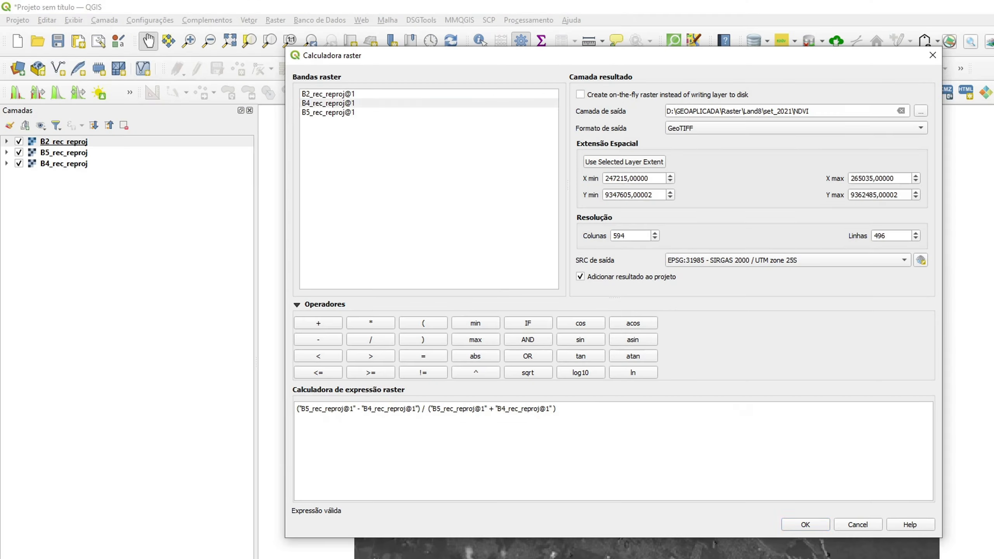
- Take the output's spatial extent from the selected layer and select band B5_rec_reproj@1
click(598, 415)
click(608, 164)
click(334, 96)
click(337, 113)
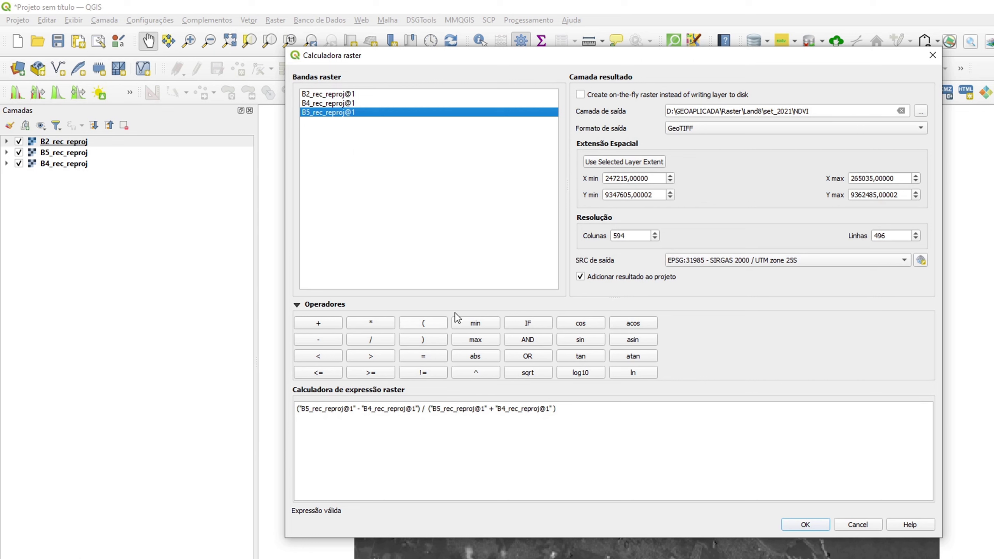
- Choose EPSG:31985 - SIRGAS 2000 / UTM zone 25S as the output CRS and GeoTIFF as the output format
click(698, 262)
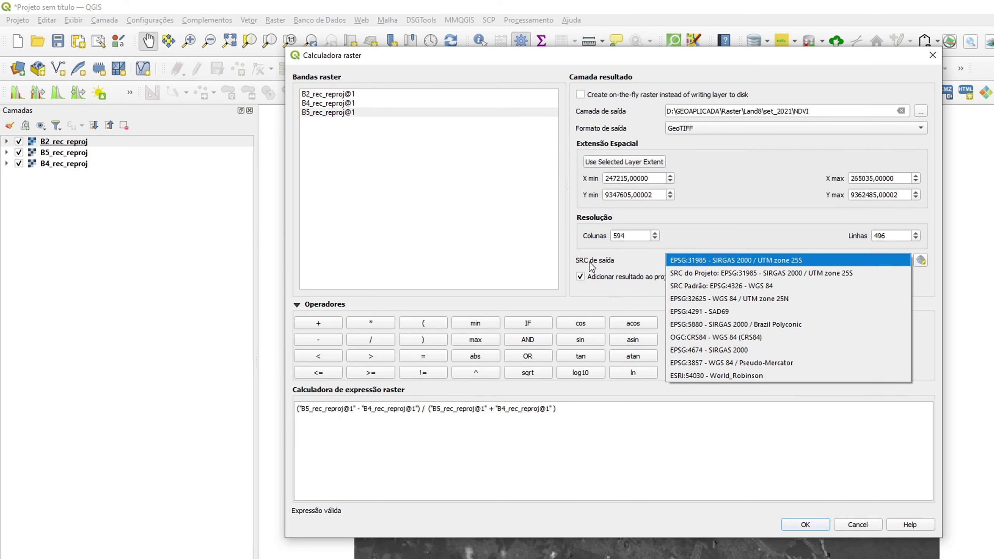
click(717, 261)
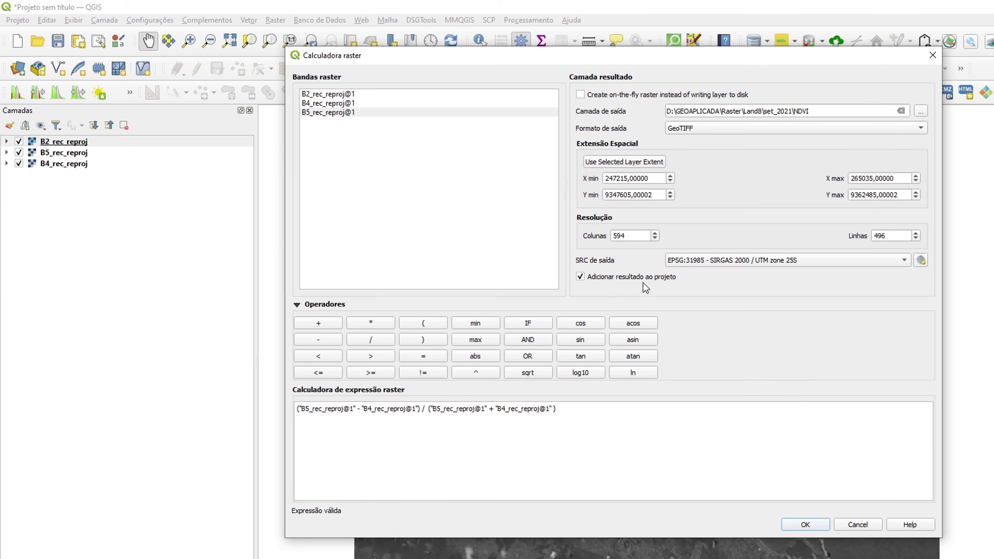
click(682, 129)
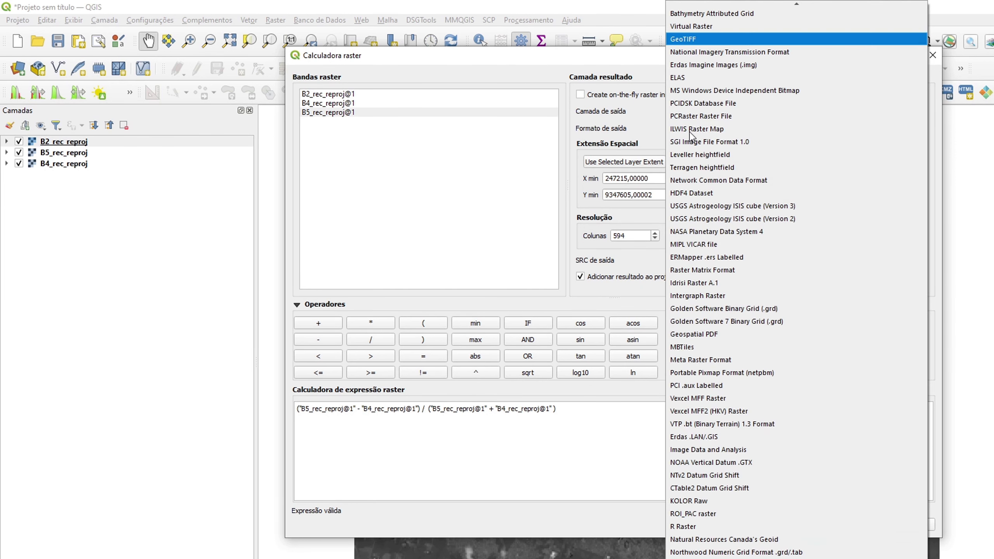
click(685, 41)
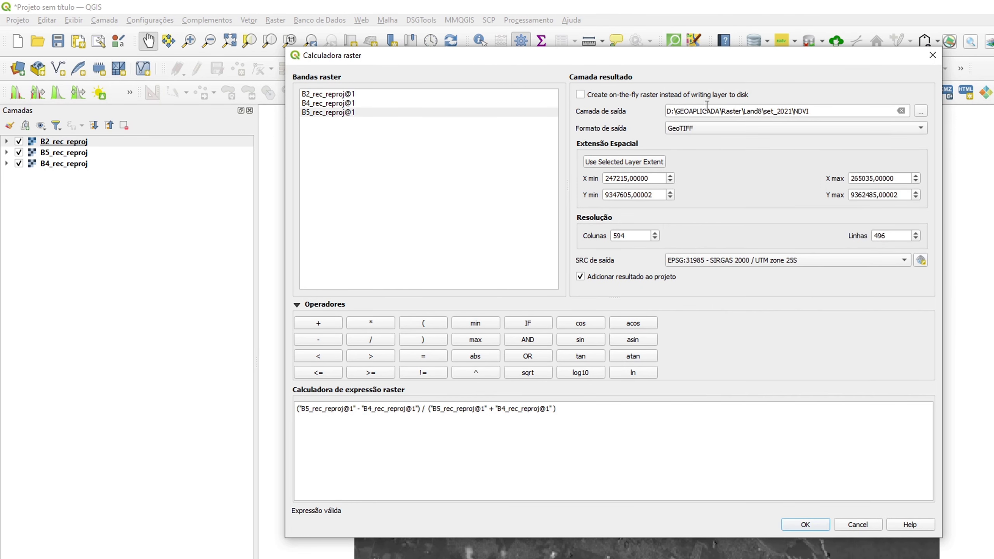
- Set the output file to NDVI in the set_2021 folder and run the raster calculation
click(922, 112)
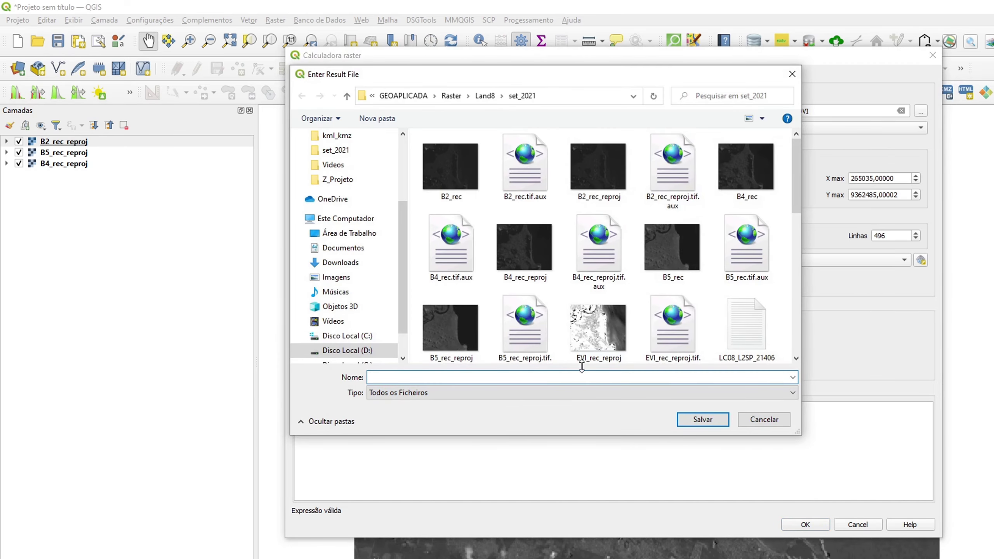
scroll(650, 305, down, 5)
click(517, 379)
text(NDVI)
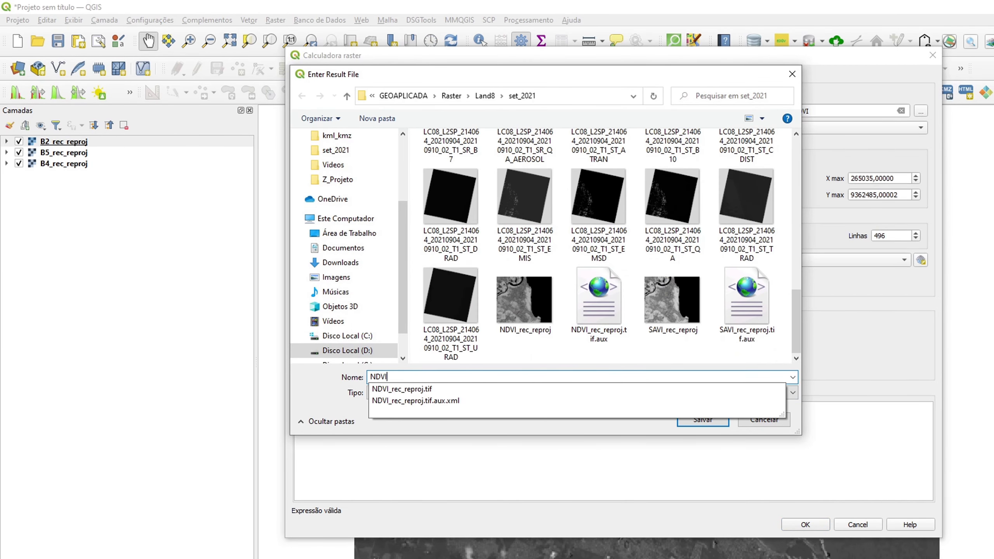
click(704, 419)
click(703, 420)
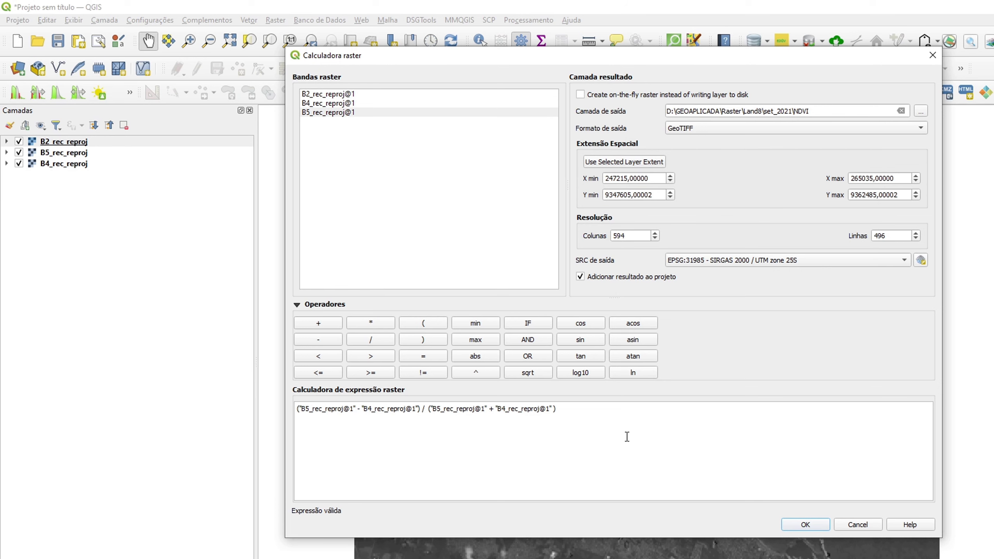
click(803, 529)
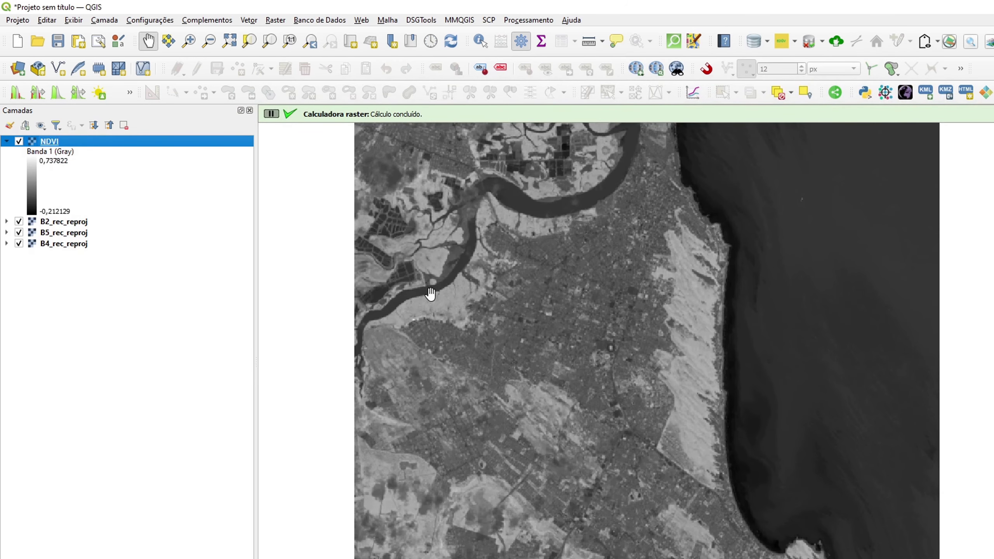
- Hide the B4_rec_reproj, B5_rec_reproj and B2_rec_reproj layers
click(19, 244)
click(19, 233)
click(18, 222)
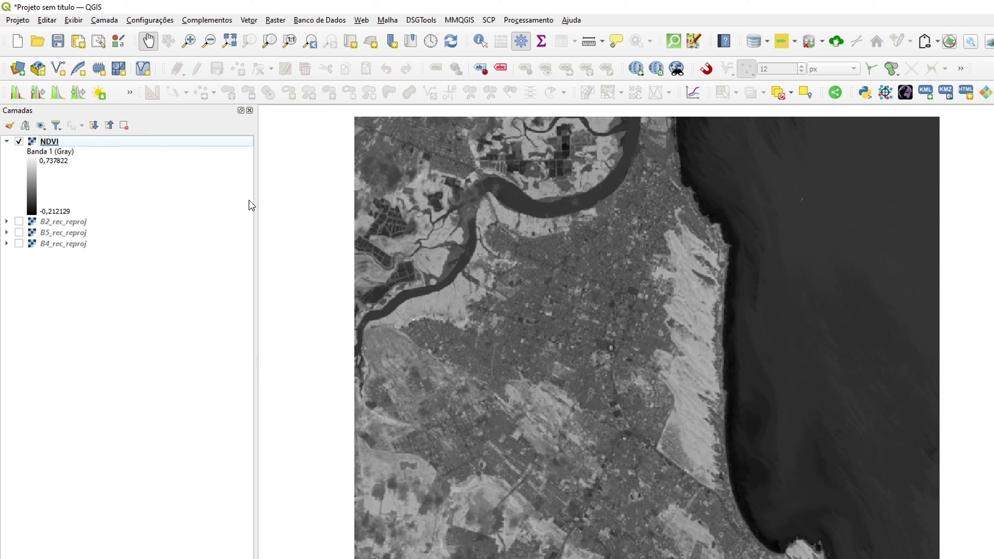
- Render the NDVI layer as single-band pseudocolor (Banda simples falsa-cor) and apply it
click(49, 140)
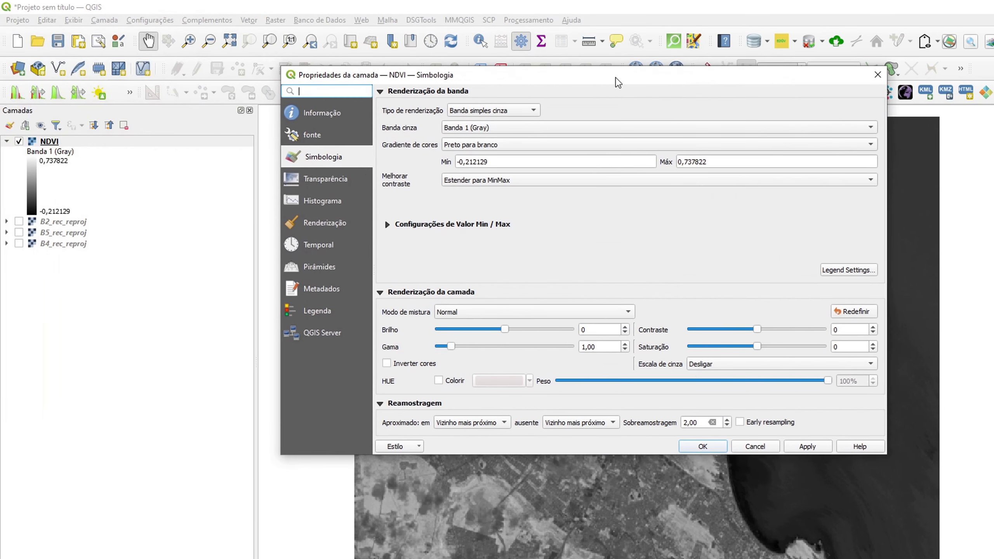
click(323, 164)
click(518, 111)
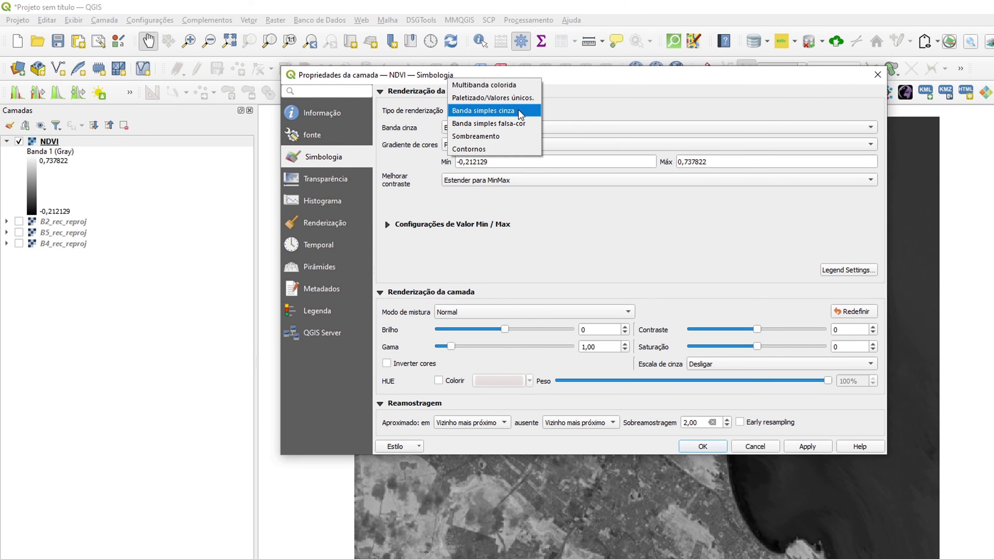
click(526, 123)
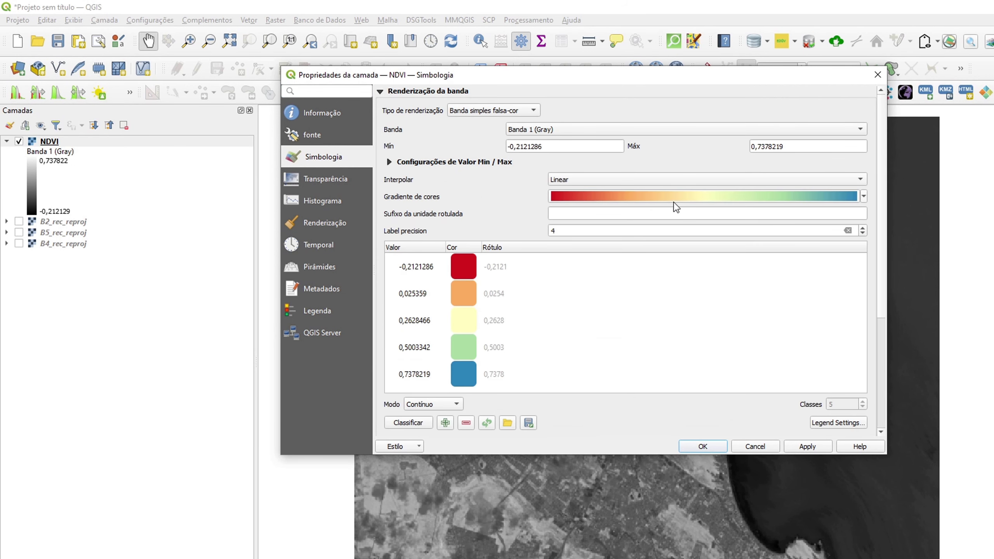
click(808, 447)
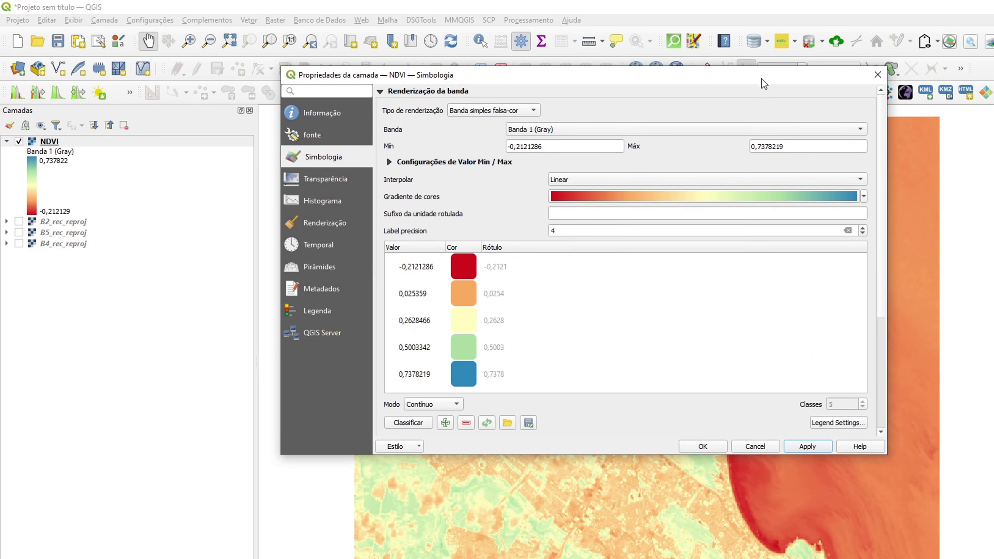
- Start a new color ramp for the NDVI layer from the cpt-city catalog
drag(770, 78, 784, 120)
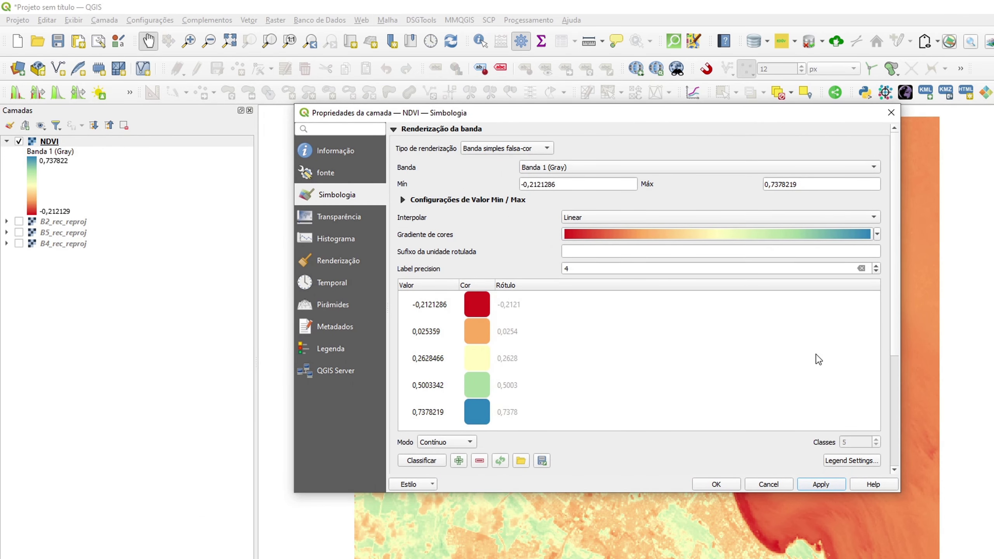
click(878, 235)
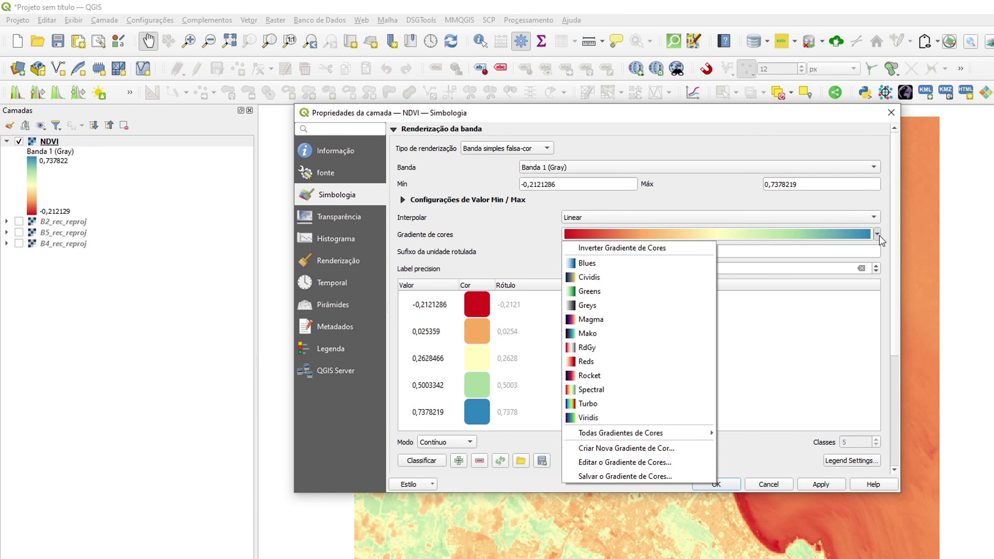
click(622, 452)
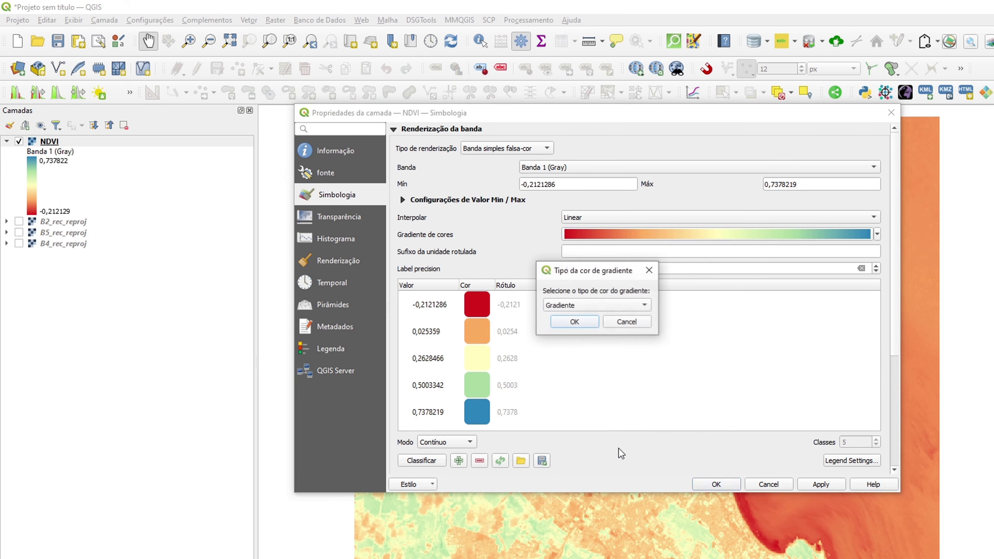
click(612, 305)
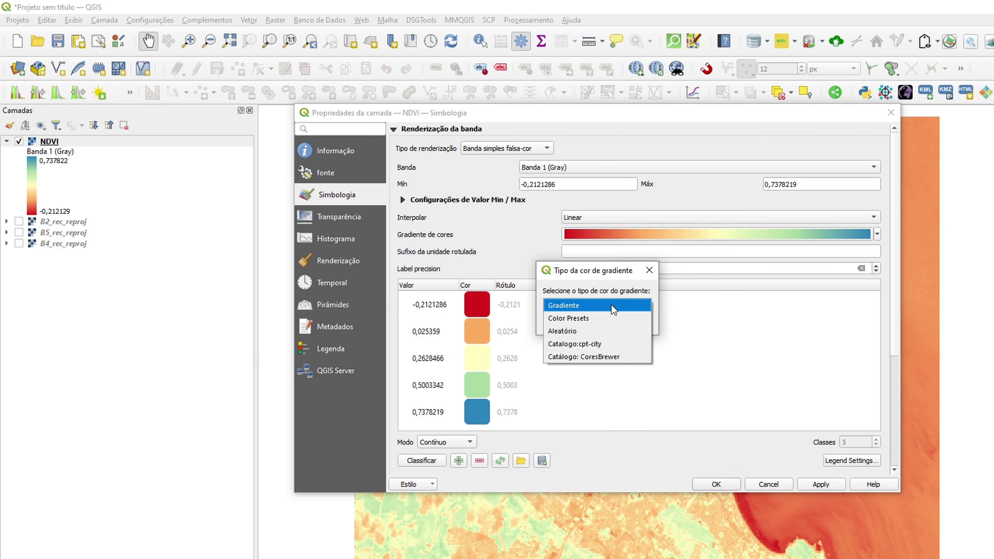
click(609, 342)
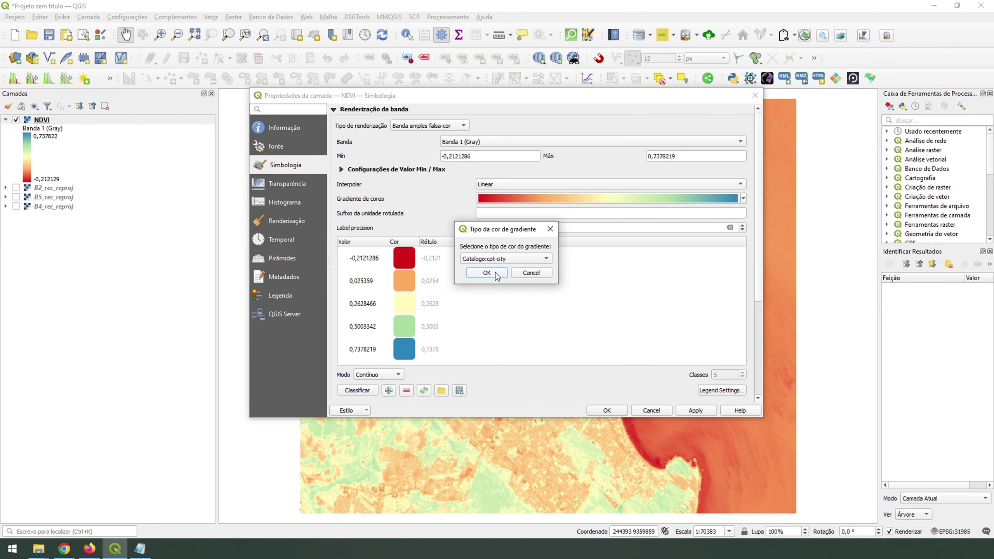
click(496, 272)
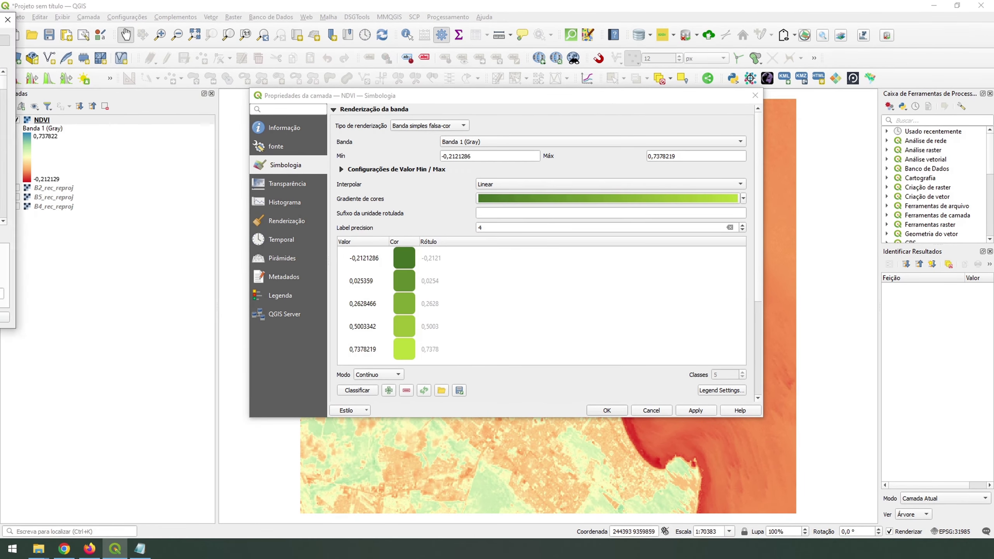
- Pick the ndvi palette (grass/ndvi) from the full gradient collection and apply it to the layer
drag(597, 63, 599, 73)
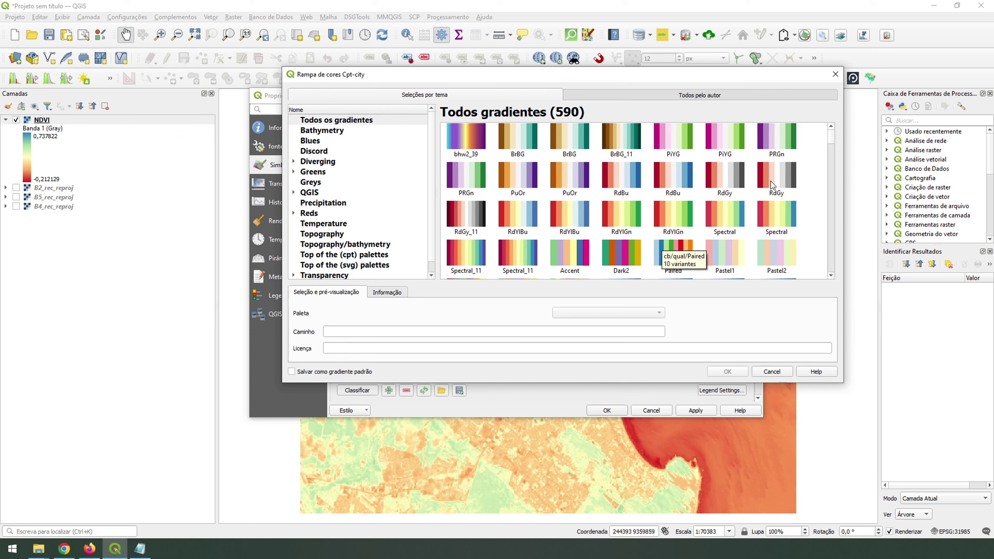
drag(831, 135, 832, 188)
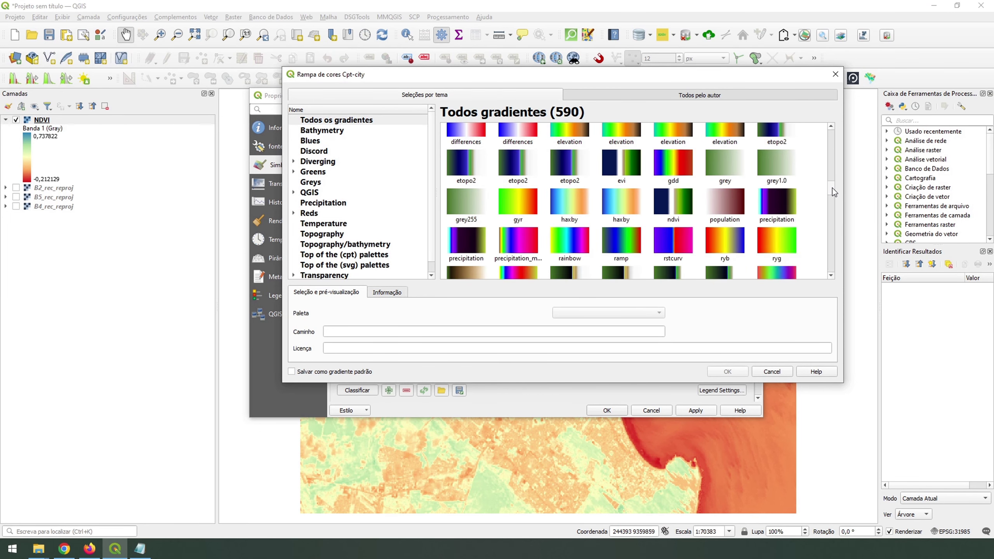
click(674, 217)
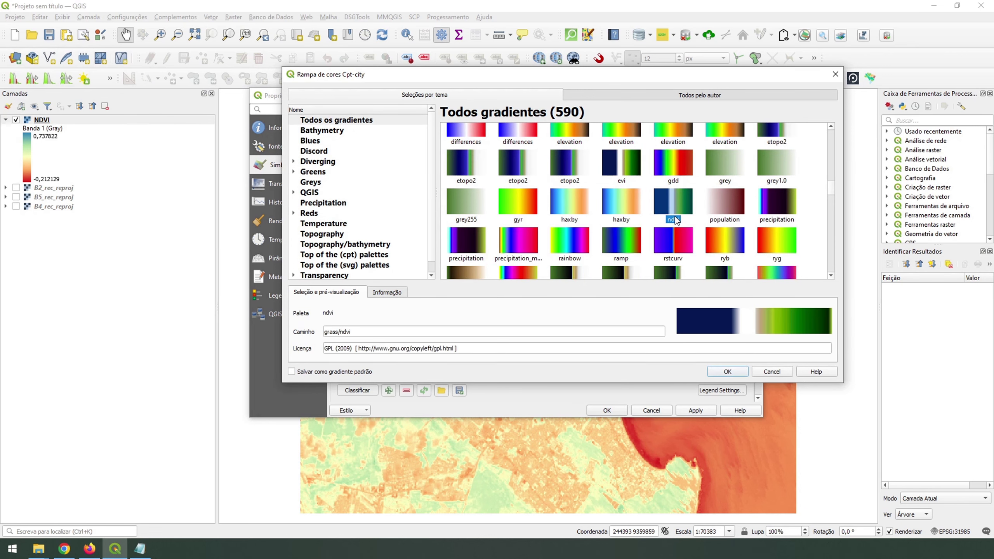
click(728, 372)
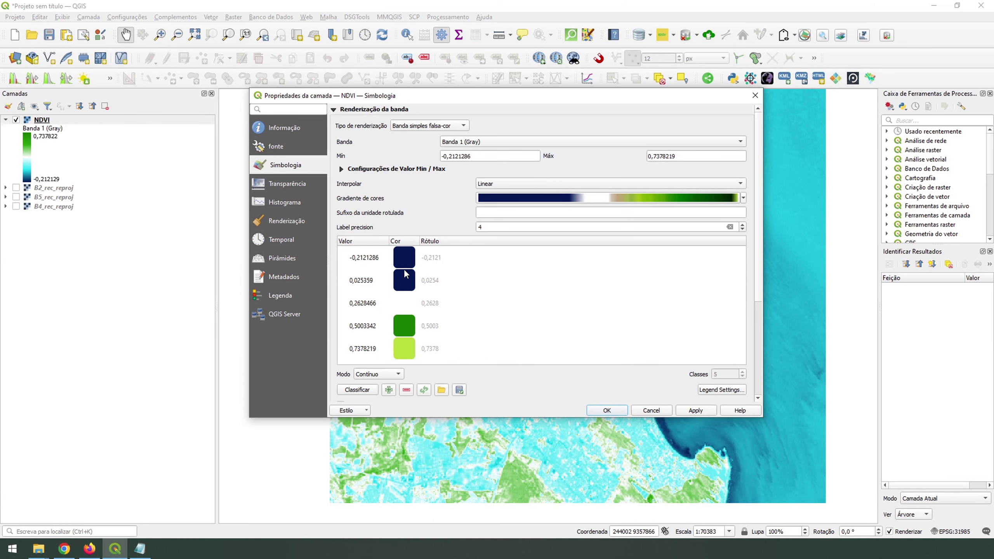
click(690, 411)
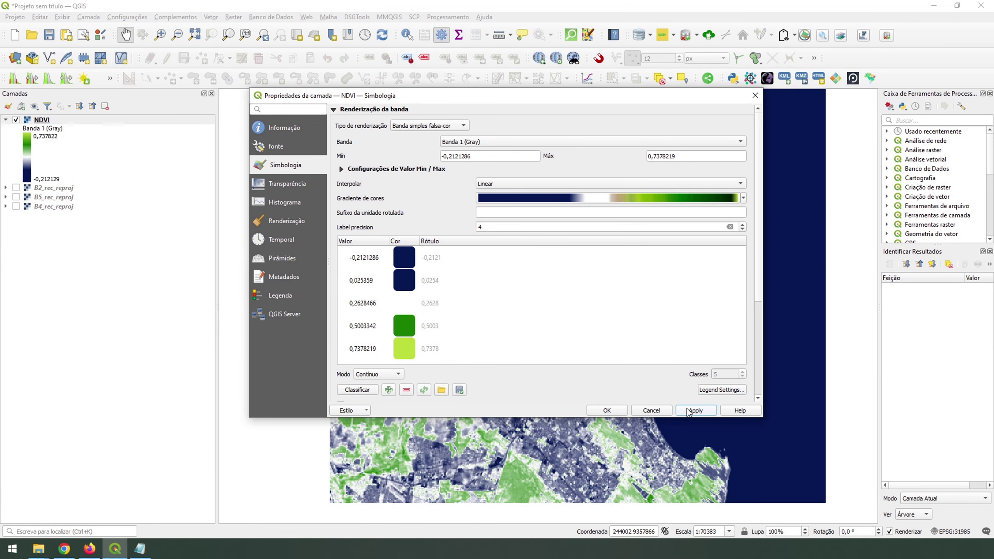
- Change the NDVI classification mode to Quartil and apply it to the layer
drag(665, 101, 706, 88)
click(411, 364)
click(415, 383)
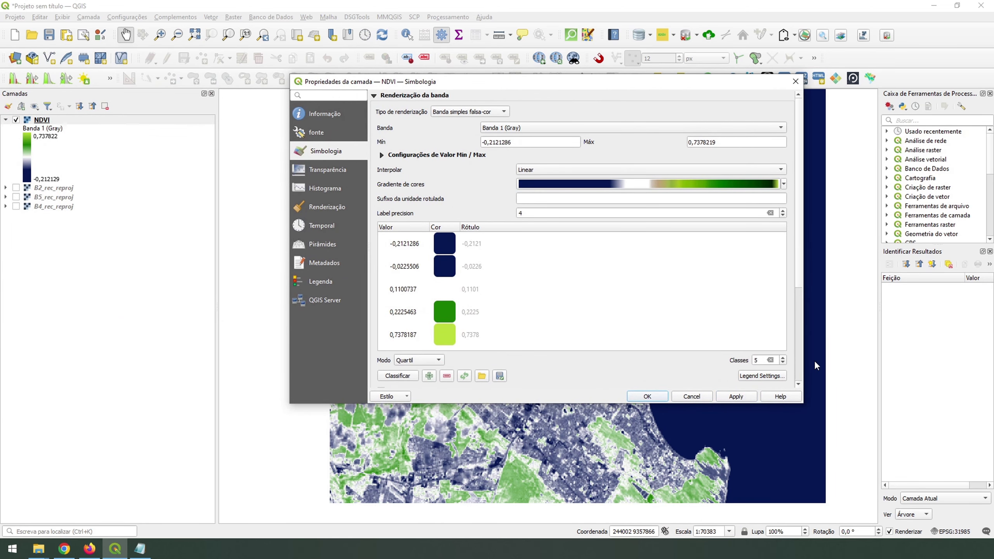
click(734, 397)
mouse_move(725, 91)
mouse_down()
mouse_move(378, 111)
mouse_move(739, 100)
mouse_up()
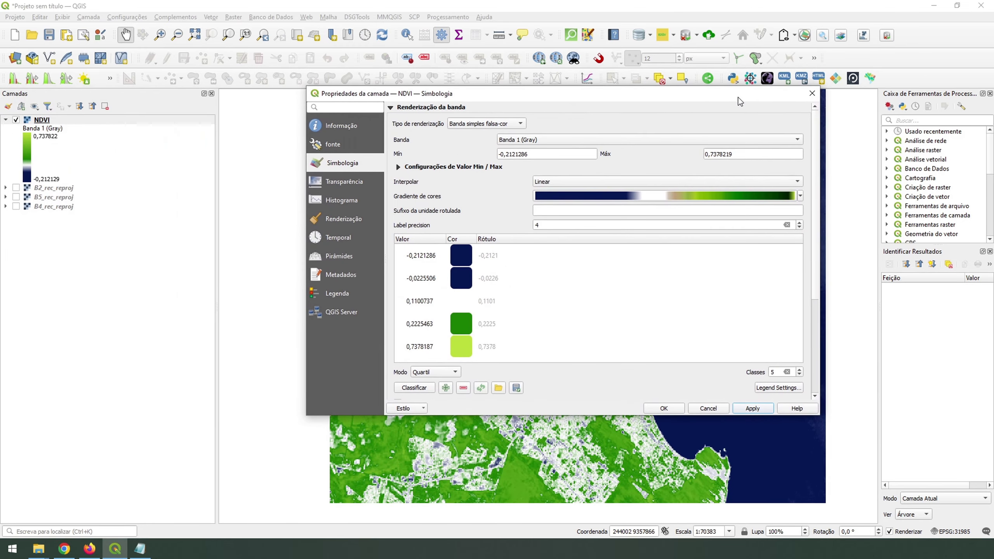
- Change the color of the second class (-0,0225506) to mustard yellow #c6ae13
double_click(462, 281)
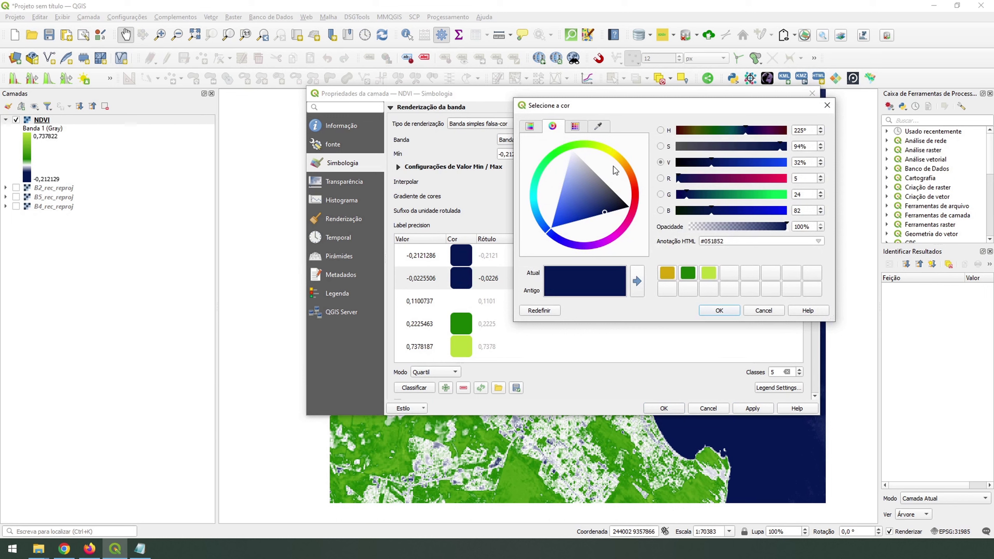
click(617, 157)
click(597, 172)
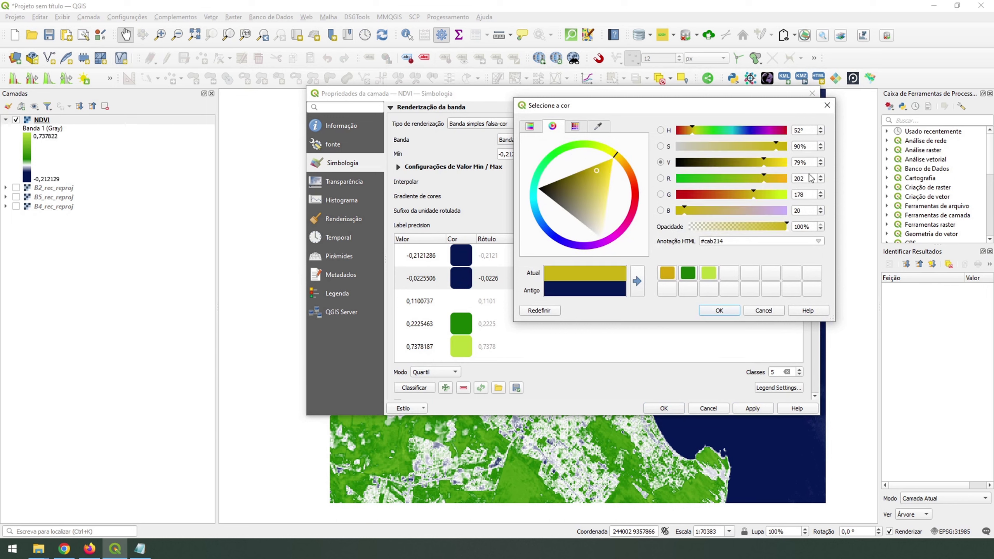
drag(773, 165, 764, 164)
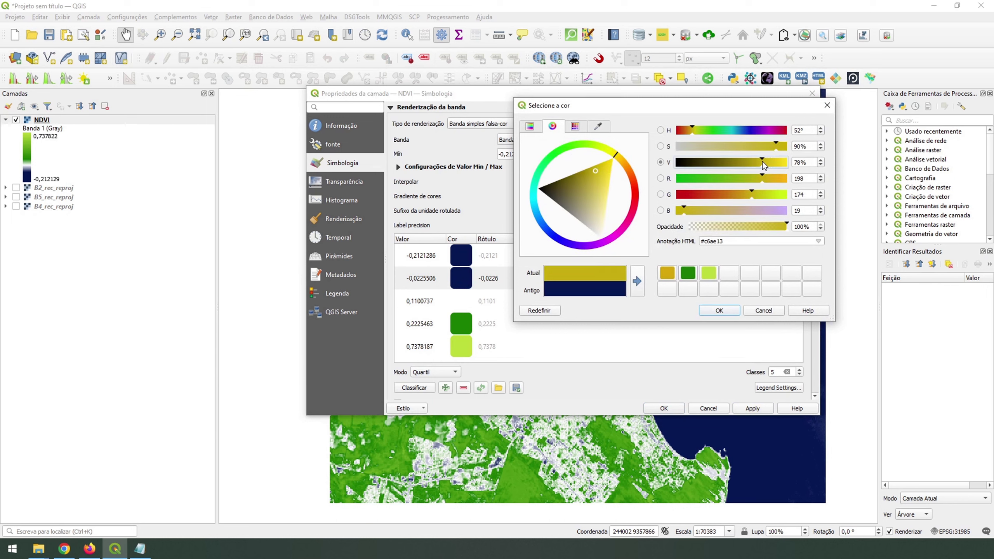
click(723, 314)
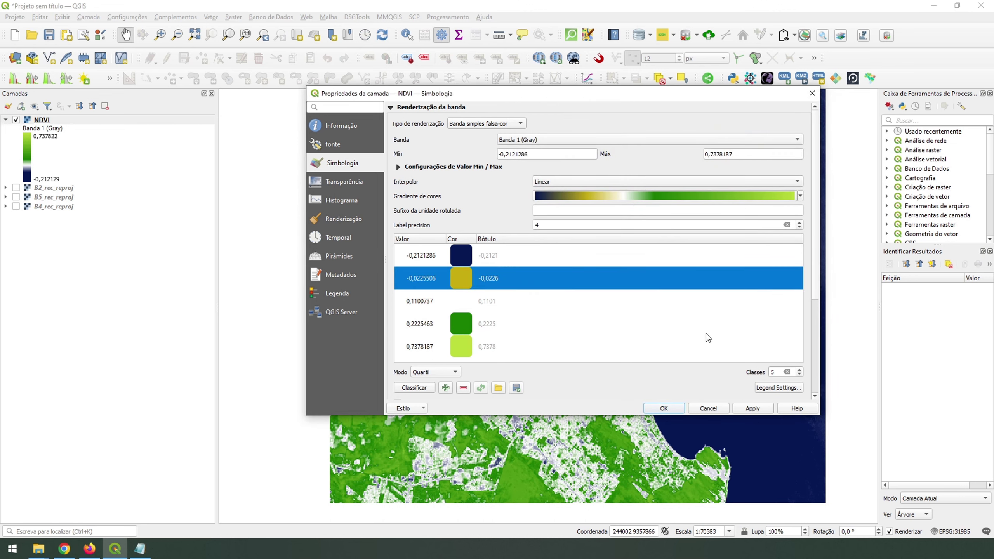
- Apply the edited color classes to the NDVI layer and close its properties
click(753, 409)
click(674, 410)
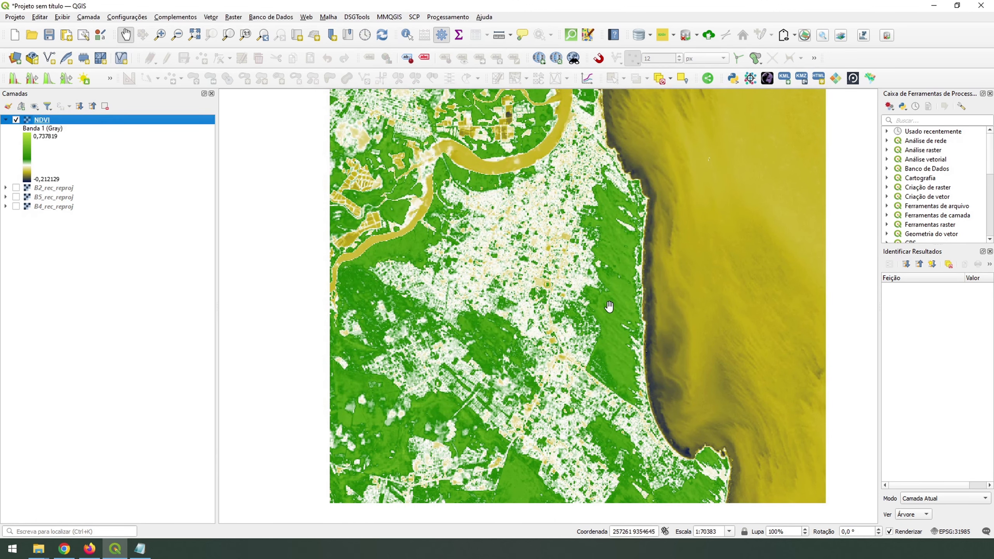
- Identify the NDVI pixel values on the coastal vegetation, the river and the sea, widening the results panel for reading
click(407, 36)
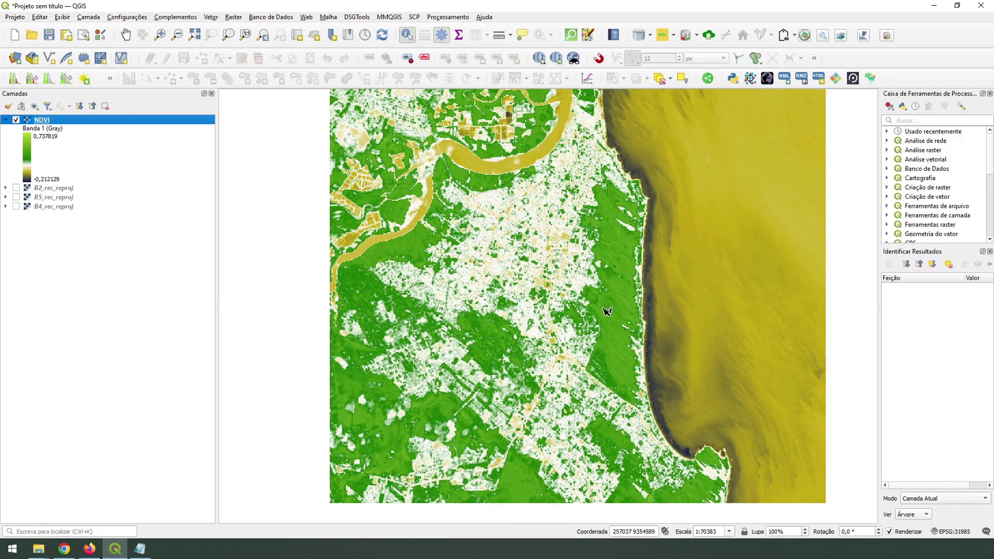
click(627, 302)
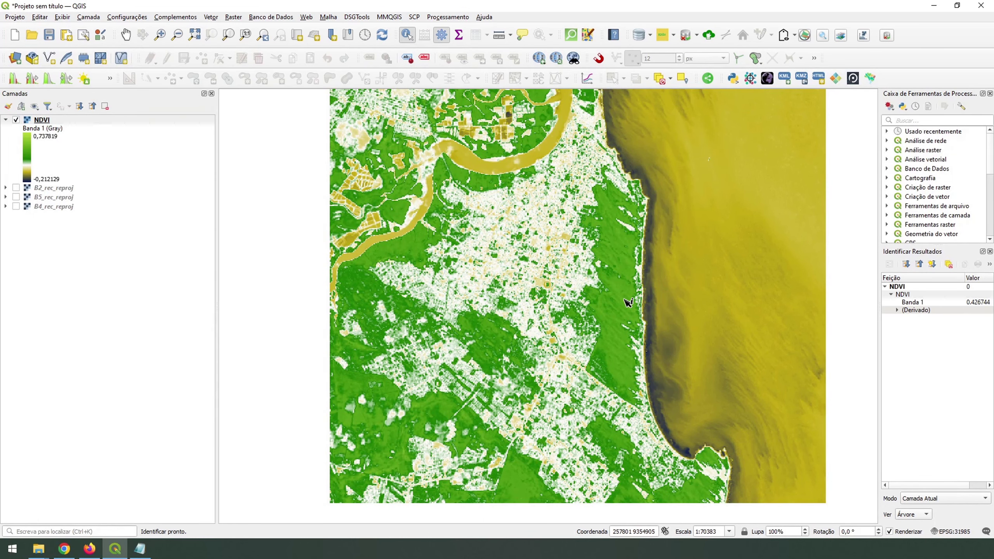
drag(880, 297, 799, 295)
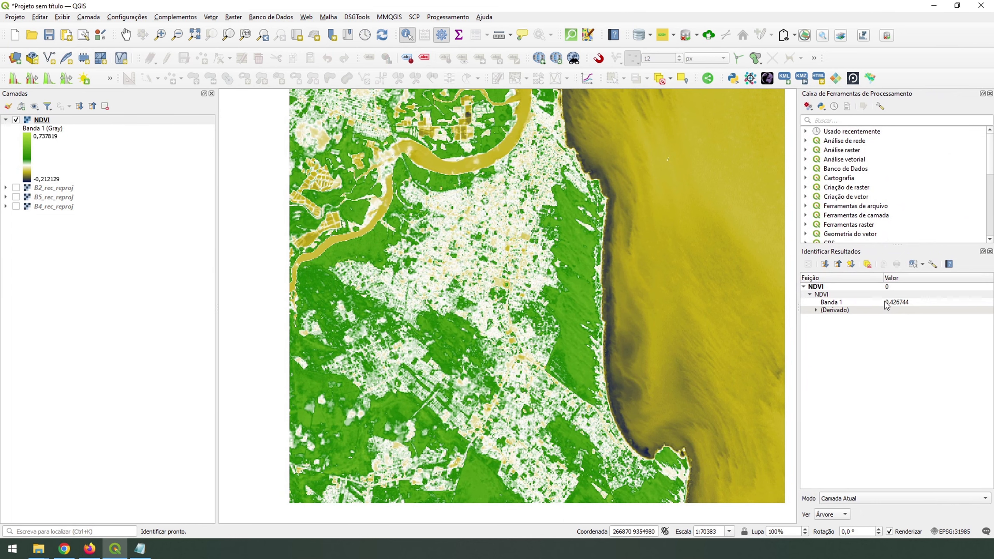
drag(506, 289, 543, 292)
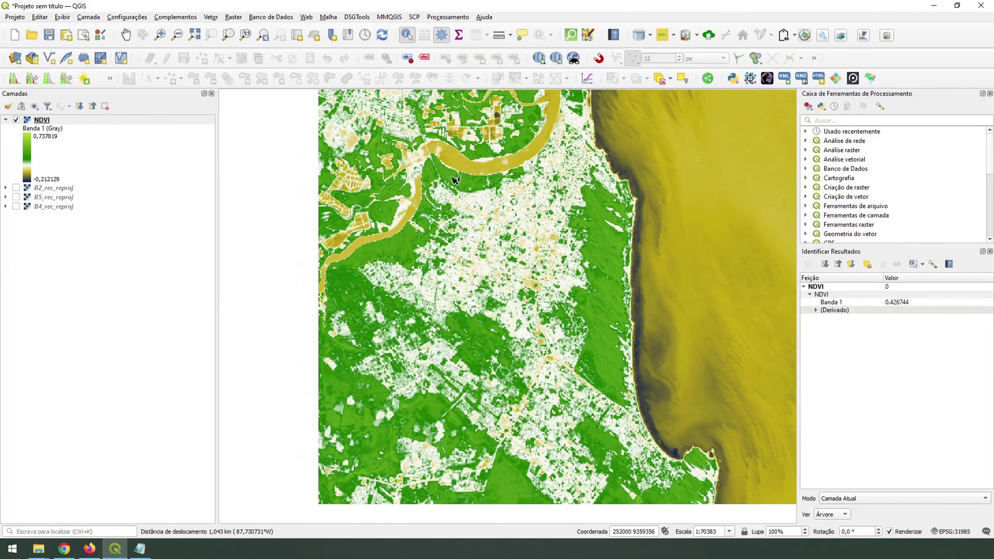
scroll(441, 141, up, 1)
click(480, 163)
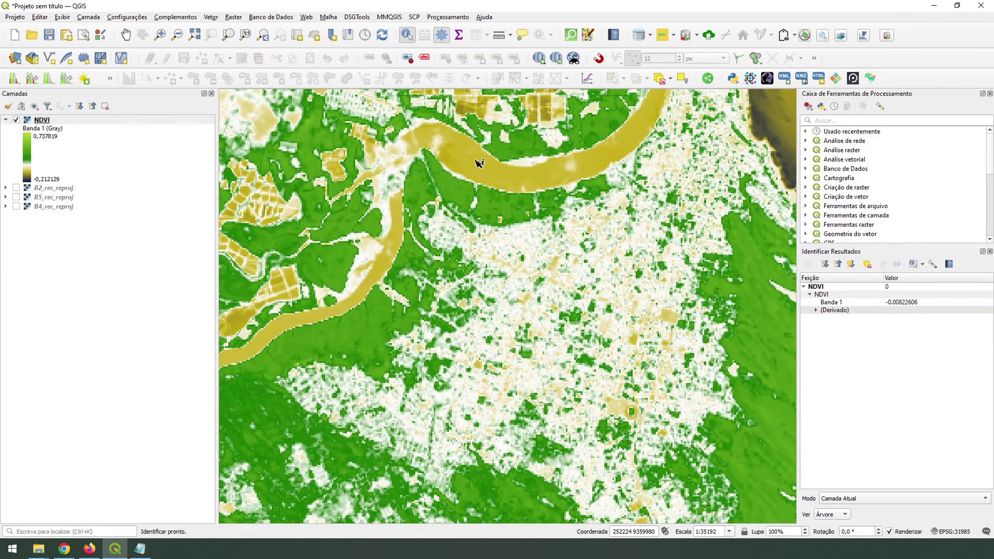
scroll(664, 289, down, 1)
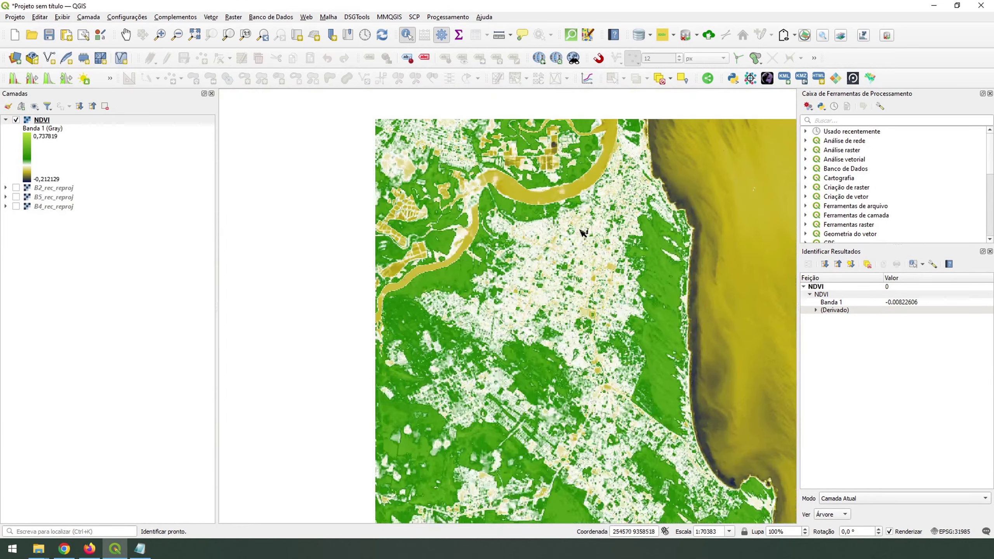
click(767, 263)
drag(741, 296, 700, 277)
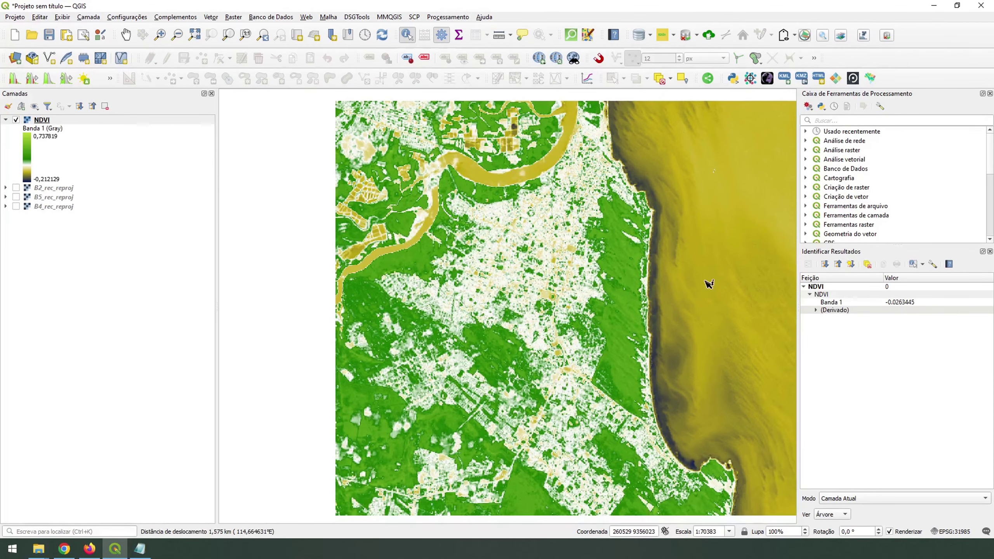
- Add the Google Satellite basemap from QuickMapServices to the project
click(306, 18)
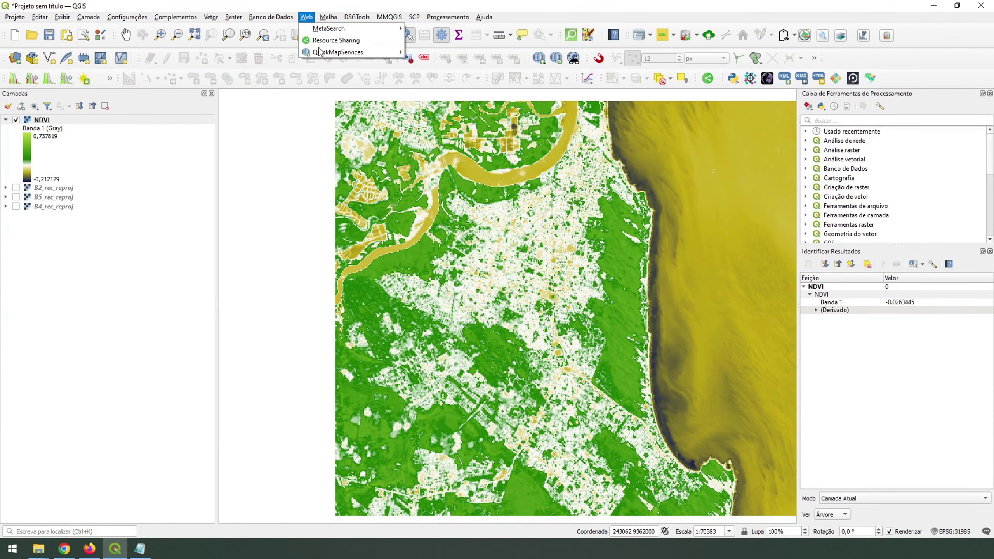
mouse_move(345, 52)
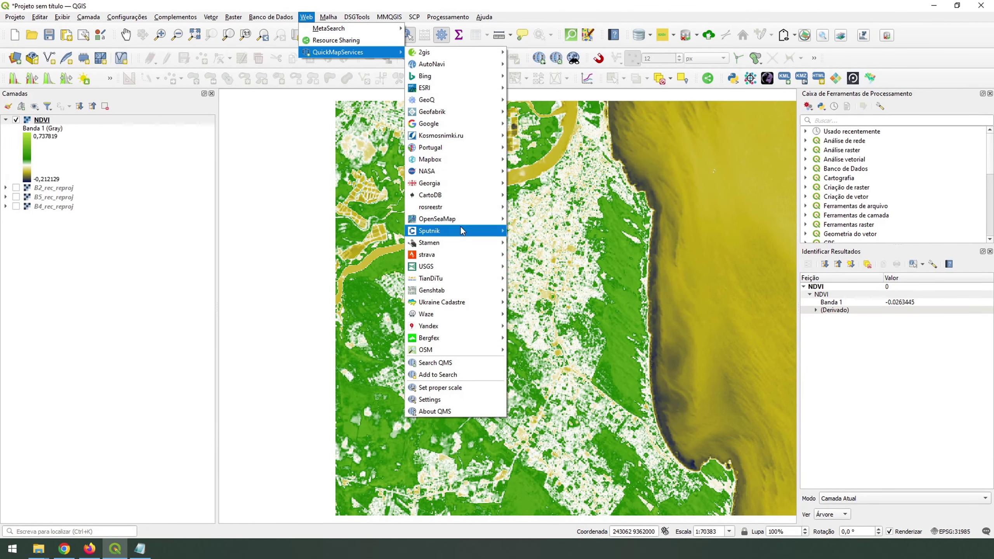
mouse_move(477, 123)
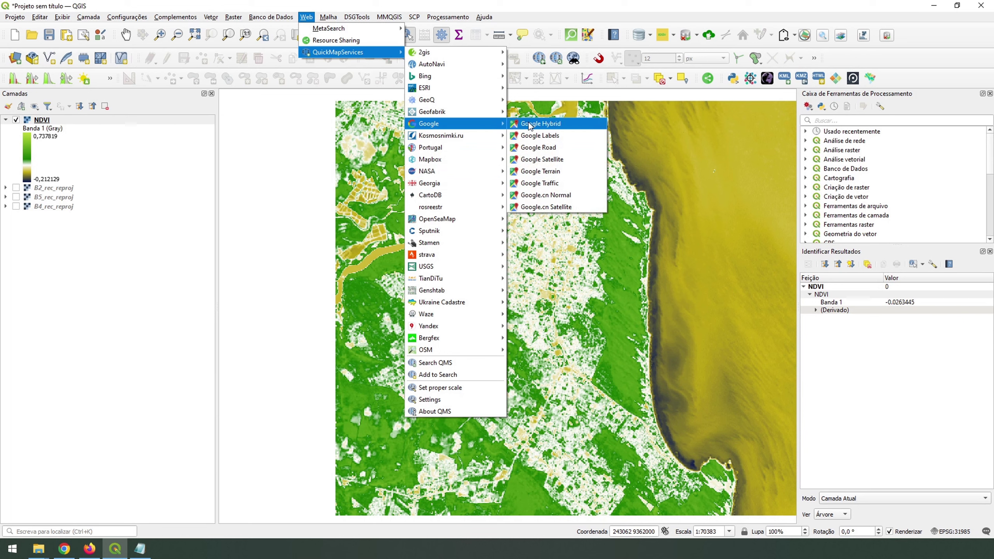
click(564, 160)
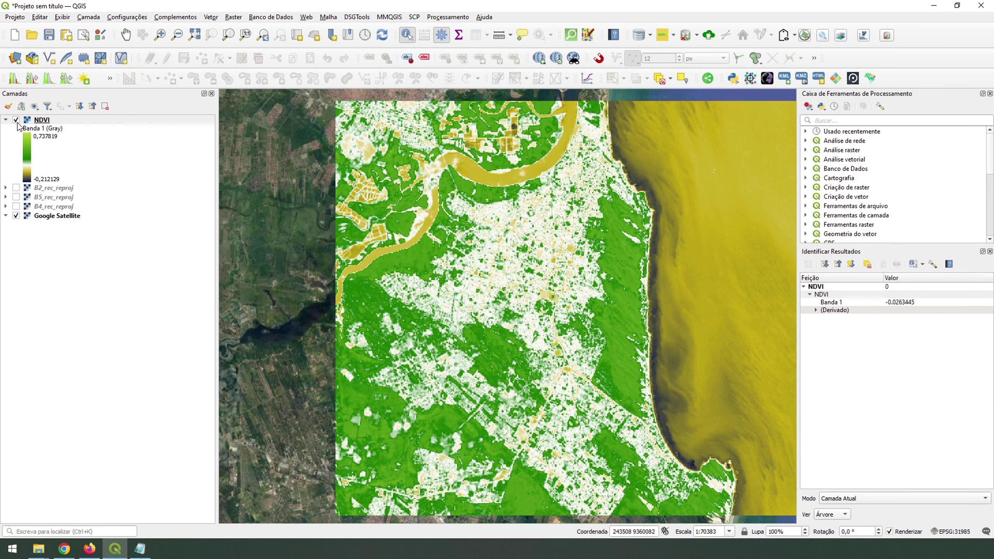
- Hide the NDVI layer to compare the area with the satellite imagery, and show it again
click(16, 120)
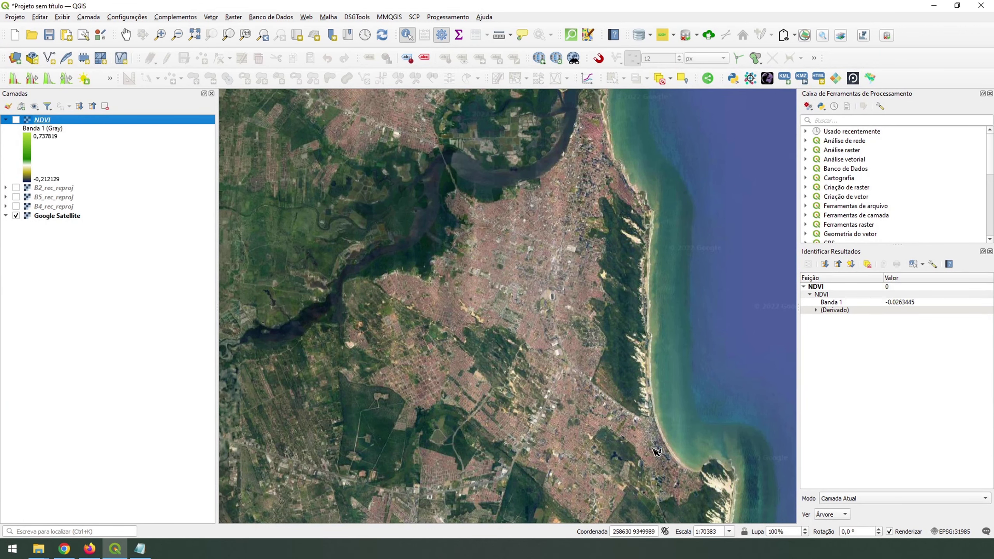
drag(529, 234, 508, 268)
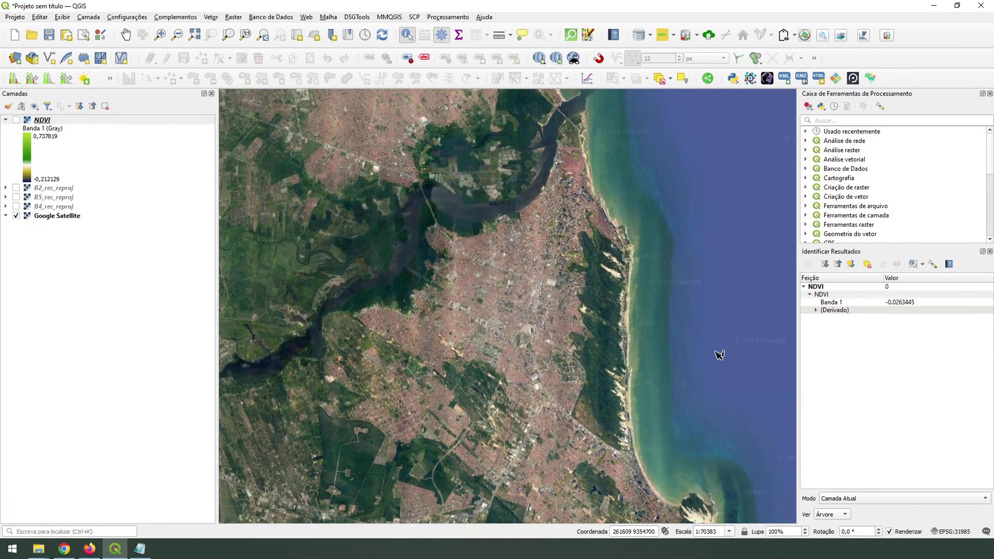
click(16, 120)
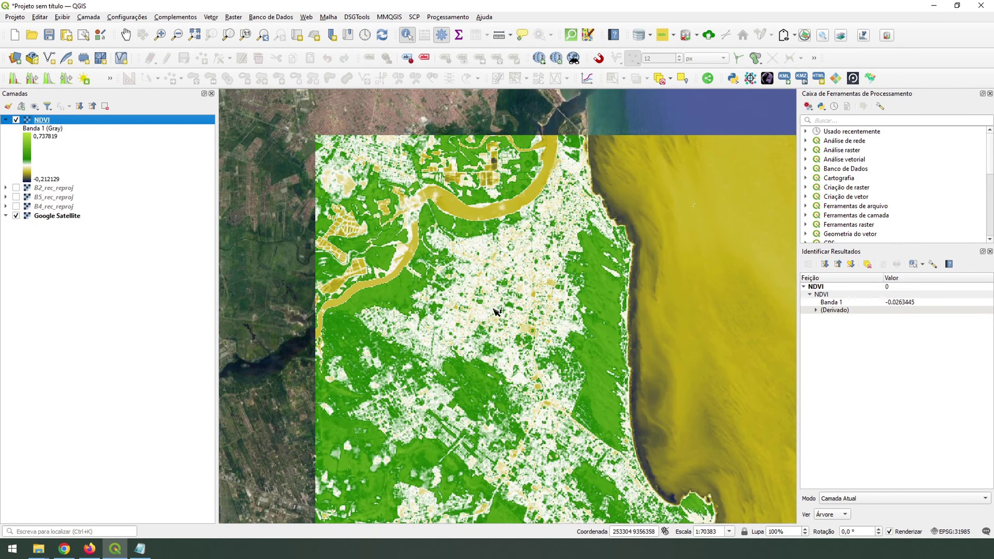
click(589, 337)
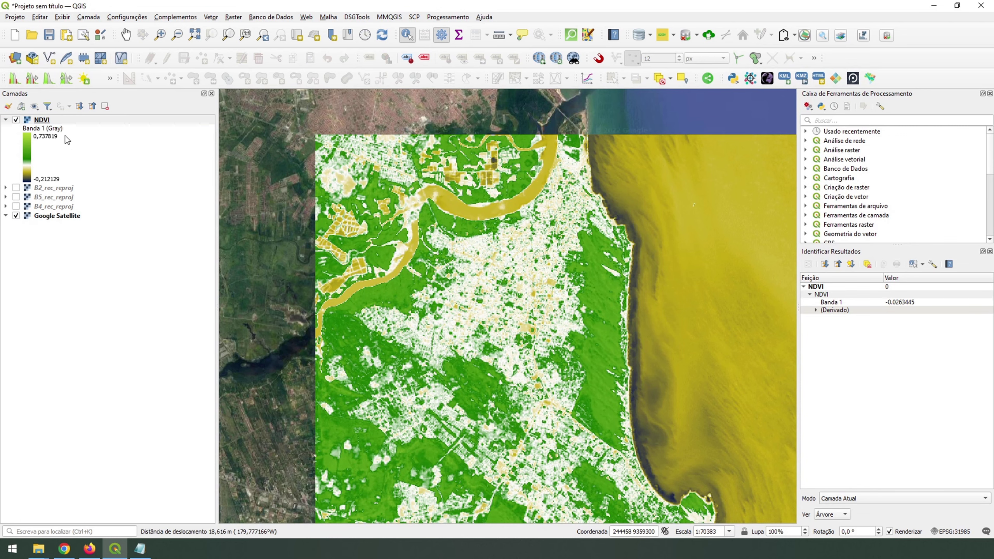
- Review the NDVI layer's color classes in its symbology properties and close them
double_click(42, 120)
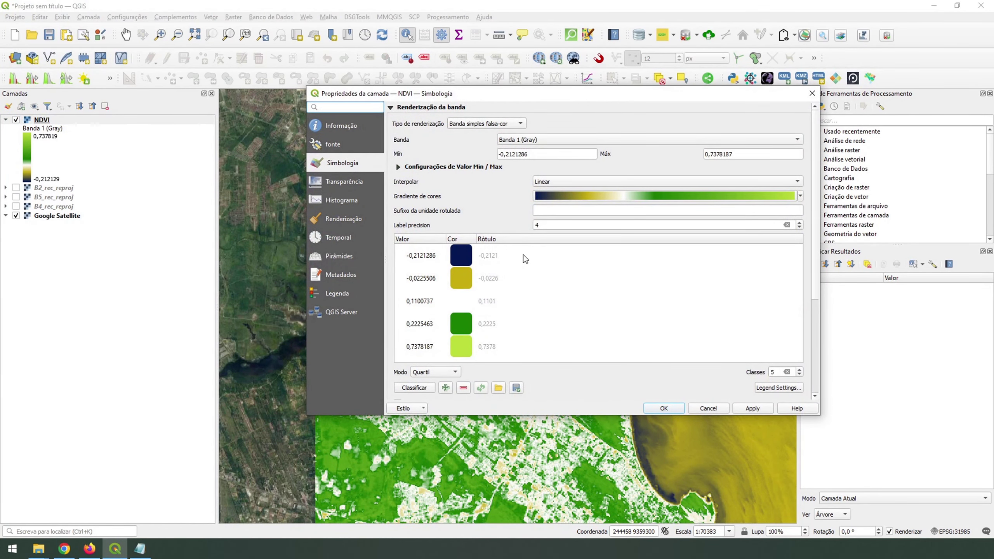
click(664, 408)
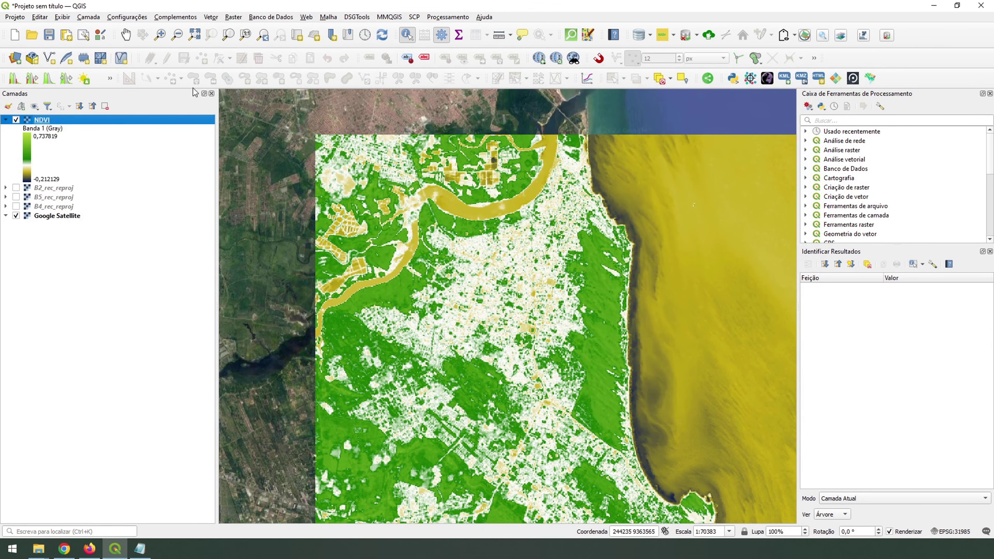
drag(450, 284, 411, 243)
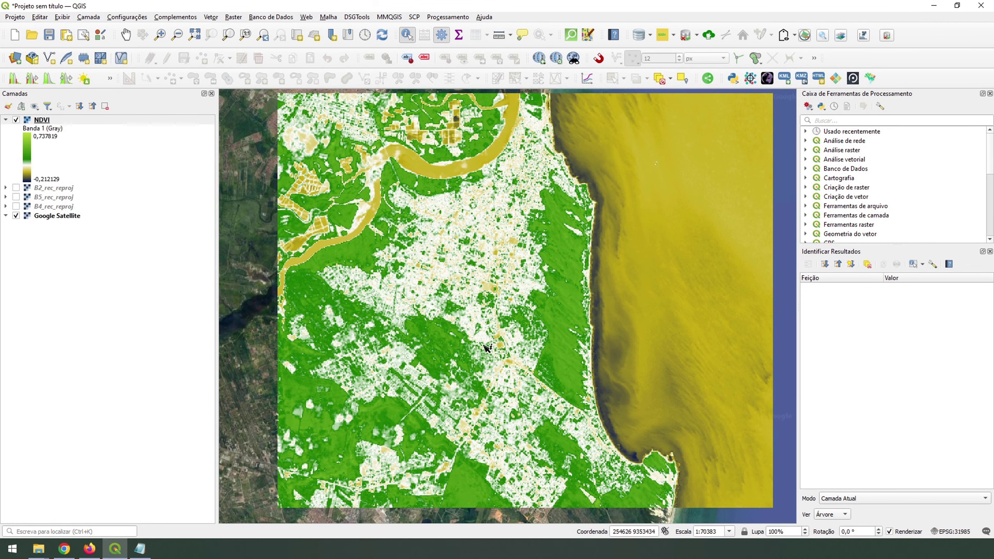
- Switch to Chrome and find the EVI formulas on the USGS Landsat Enhanced Vegetation Index page
click(64, 550)
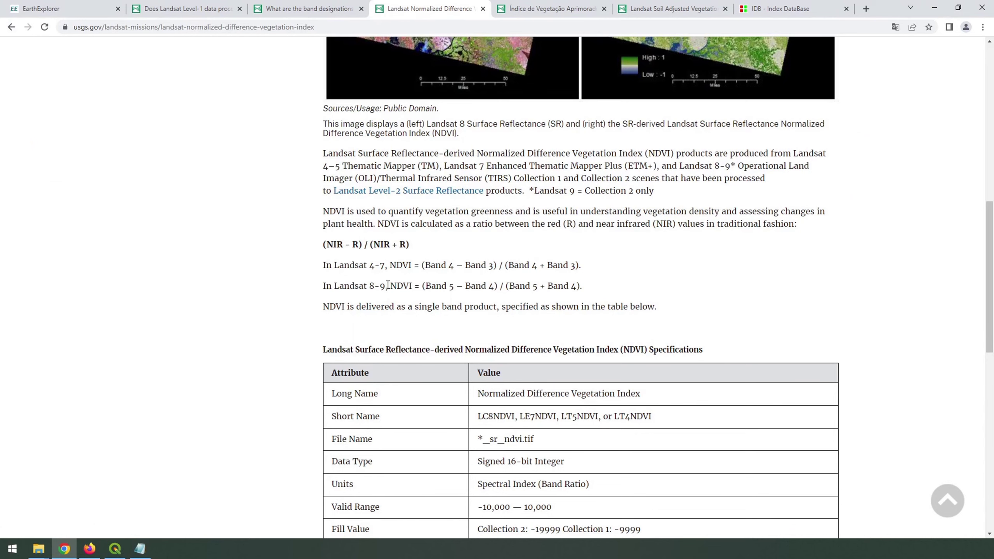
click(540, 8)
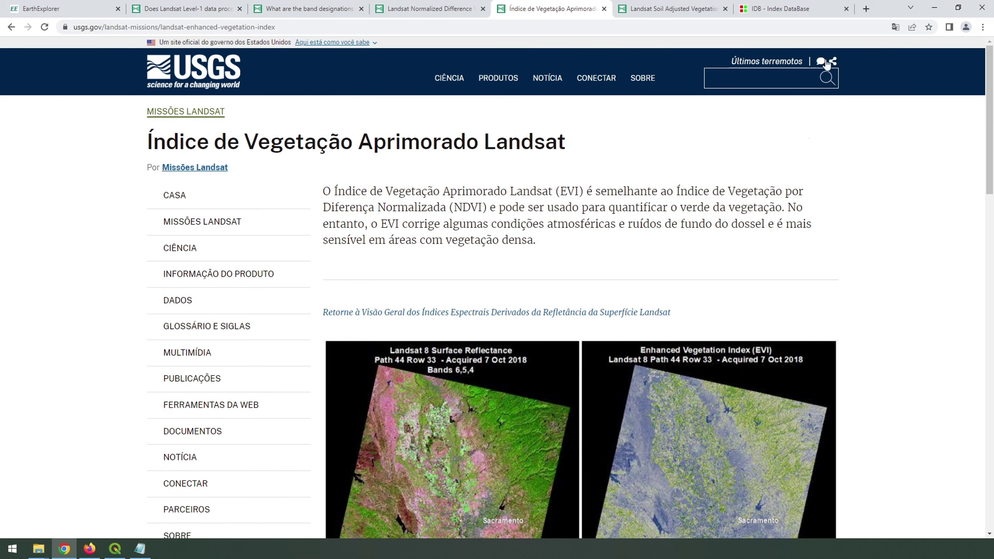
click(901, 28)
click(821, 212)
scroll(857, 239, down, 6)
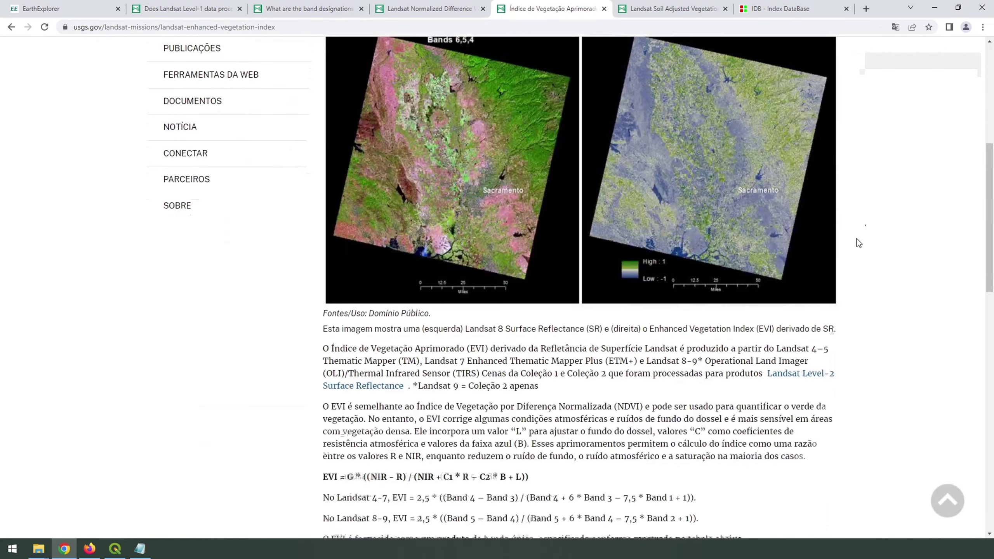
scroll(857, 238, down, 4)
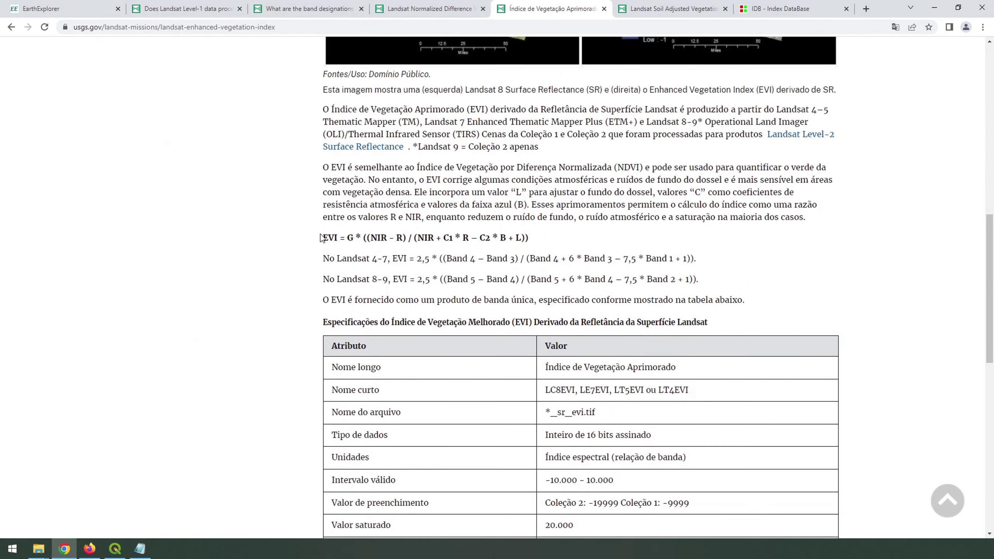
- Examine the general EVI formula, the explanation of its coefficients, and the Landsat 8-9 version with its constants
drag(321, 238, 545, 241)
click(546, 241)
scroll(546, 237, up, 1)
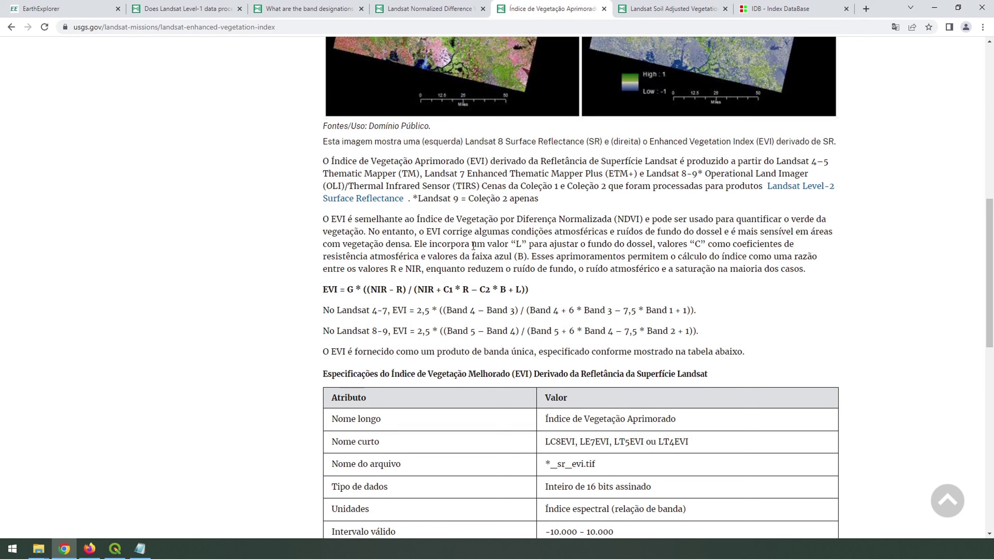
drag(443, 242, 524, 268)
click(524, 268)
drag(418, 331, 741, 331)
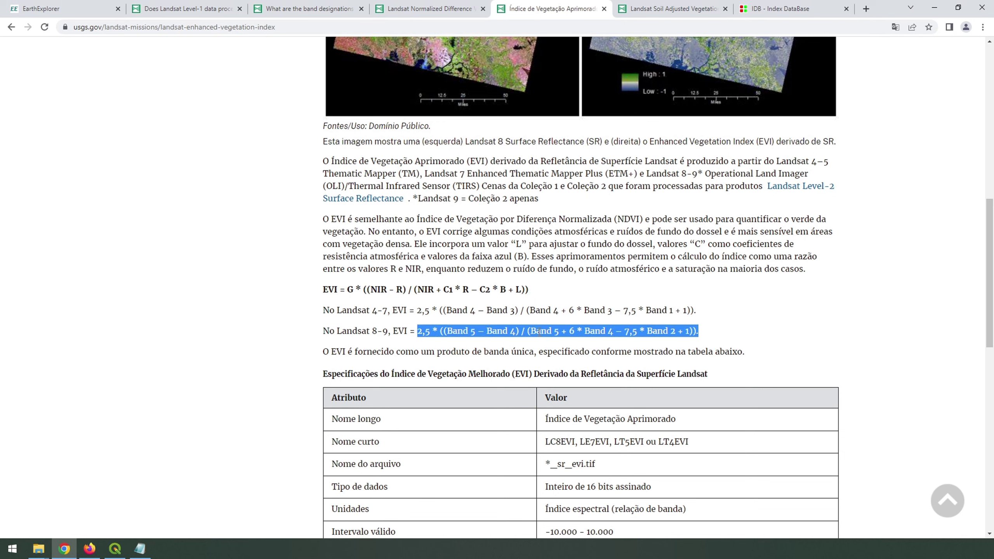
click(540, 336)
double_click(571, 332)
double_click(628, 332)
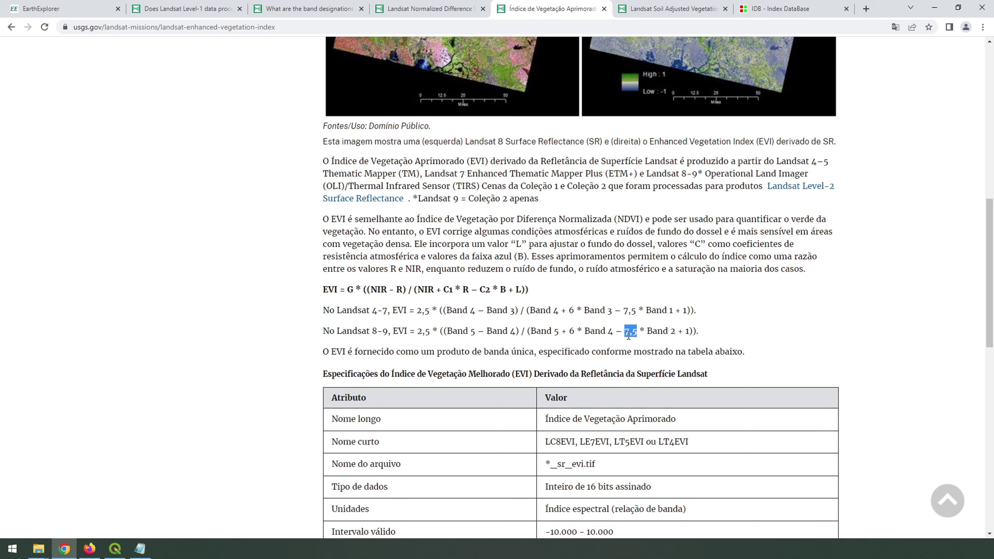
click(414, 342)
- Detach the EVI page into its own browser window, and open the raster calculator in QGIS
drag(555, 10, 2, 90)
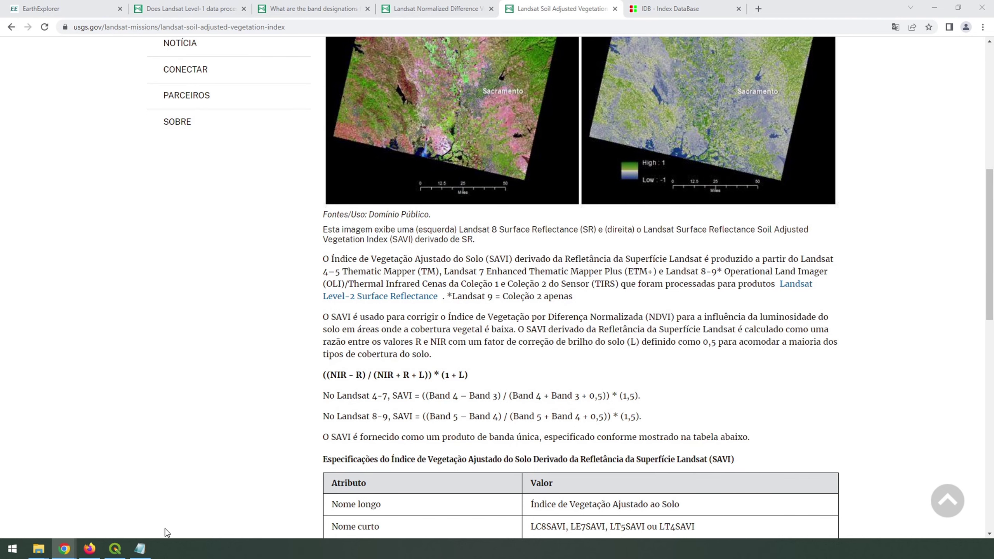
click(114, 549)
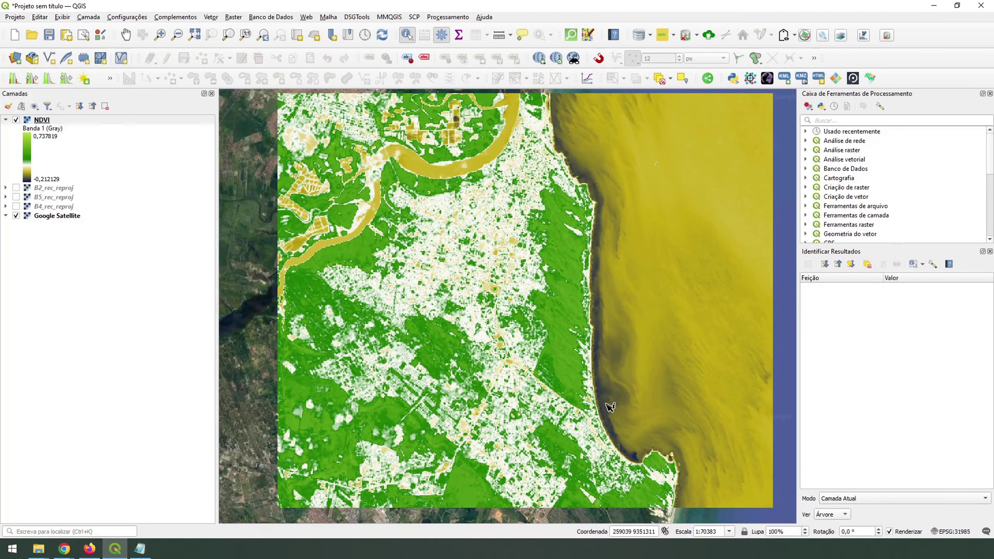
click(233, 17)
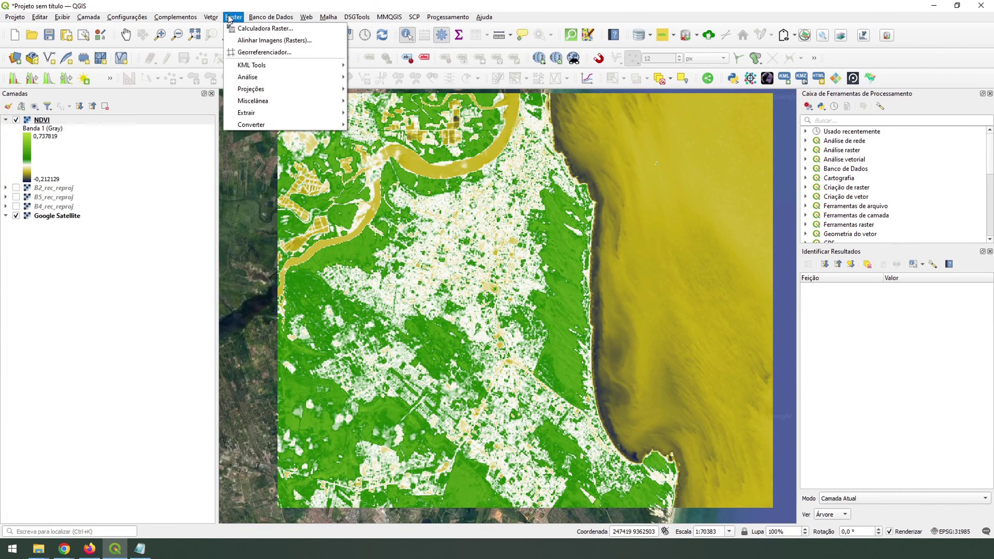
click(247, 32)
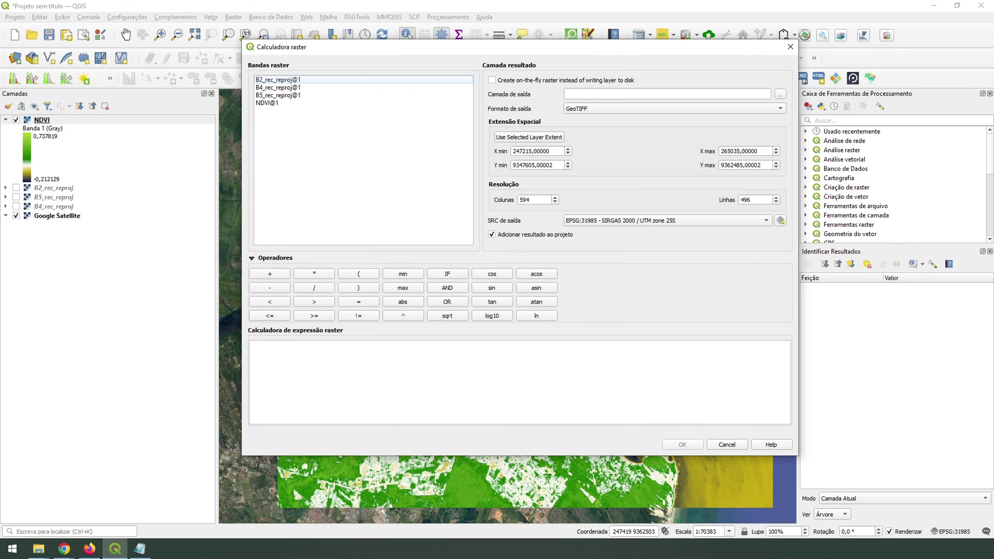
- Bring the EVI page over the raster calculator, copy the Landsat 8-9 EVI formula, and move the browser window aside
key(alt+Tab)
drag(399, 44, 590, 55)
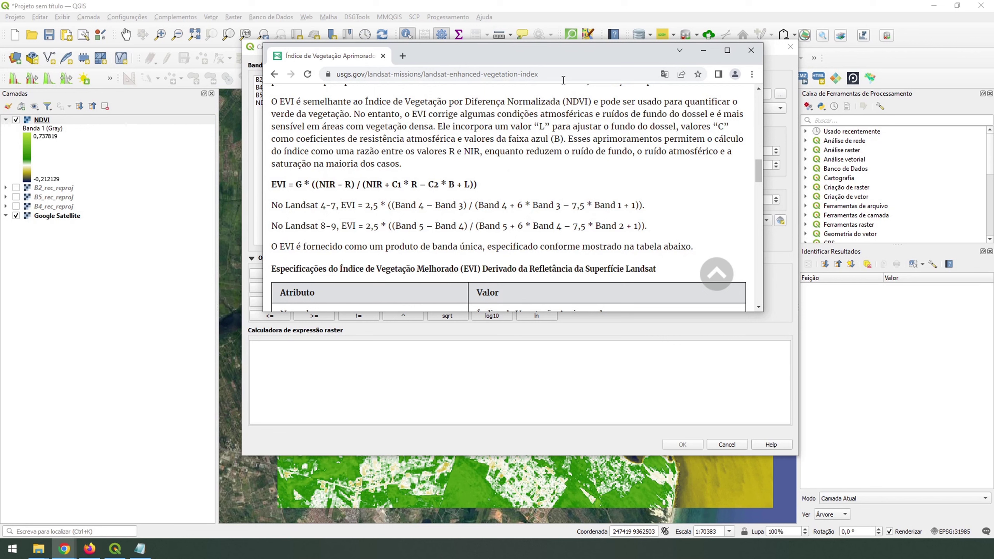
drag(366, 226, 647, 228)
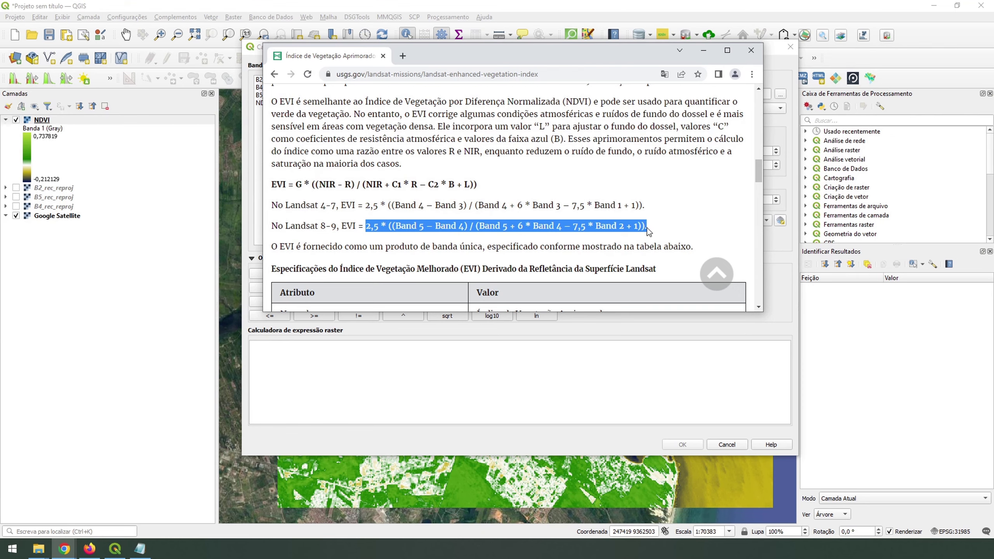
drag(679, 49, 862, 151)
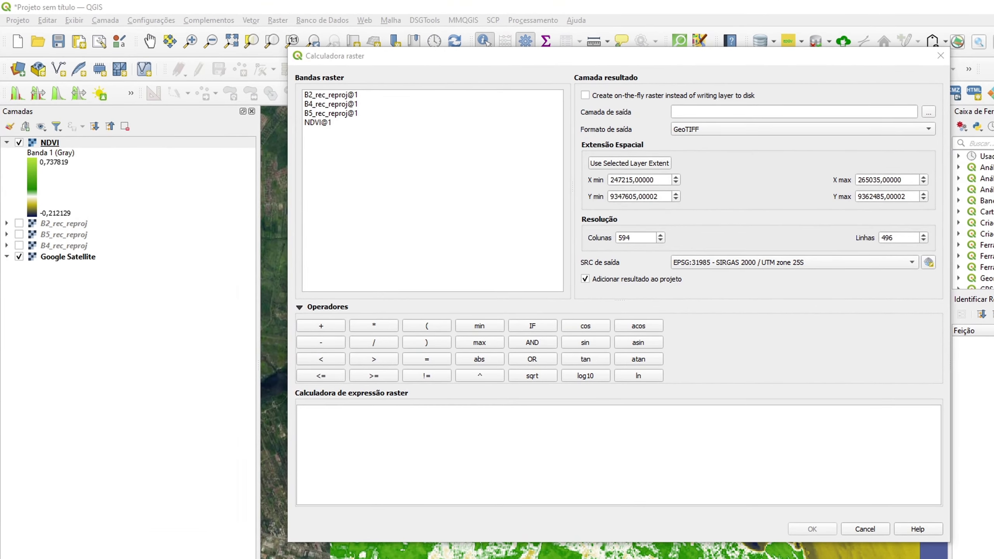
- Paste the Landsat 8-9 EVI formula as a reference and enter 2.5*(("B5_rec_reproj@1"-"B4_rec_reproj@1" above it in the raster calculator expression
click(665, 457)
text(2,5 * ((Band 5 - Band 4) / (Band 5 + 6 * Band 4 - 7,5 * Band 2 + 1)).)
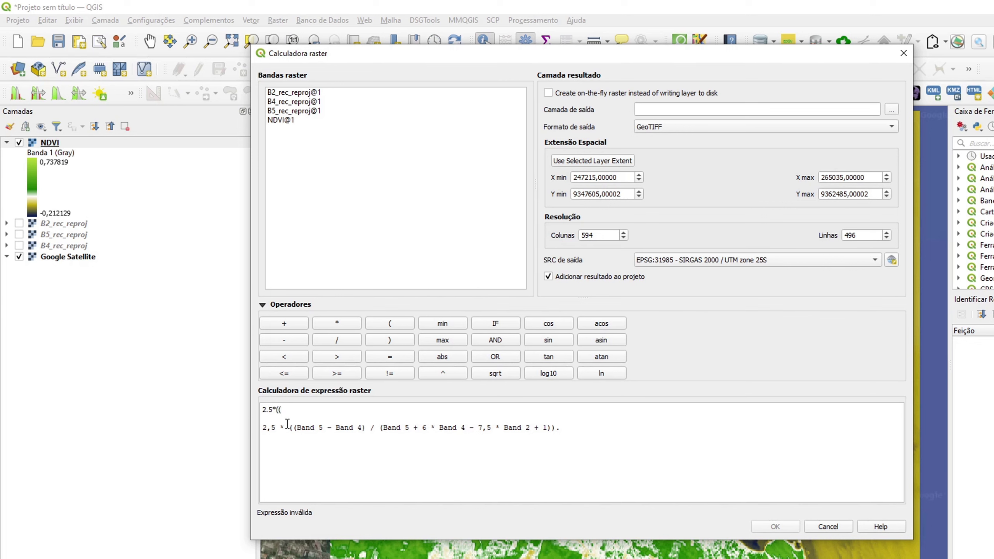
double_click(298, 111)
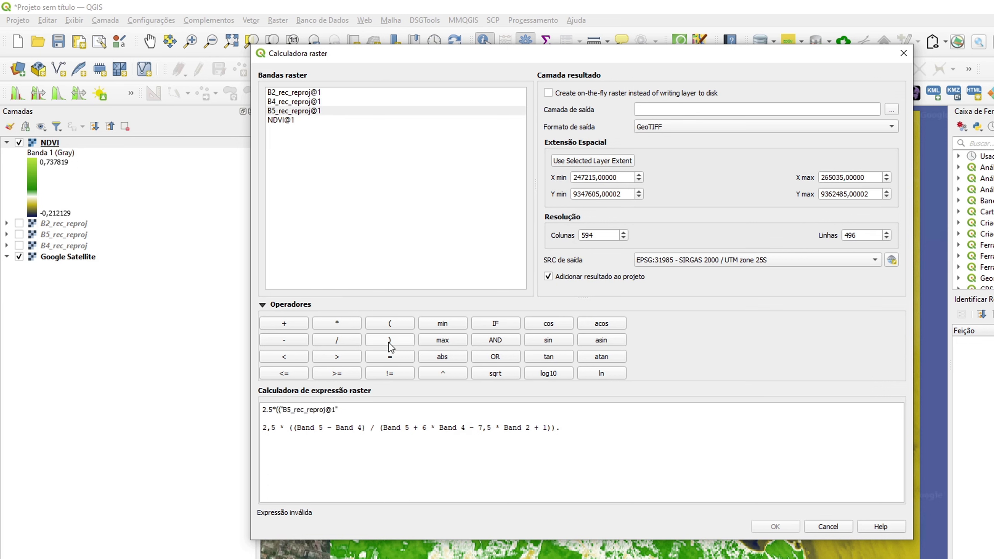
text(-)
double_click(302, 102)
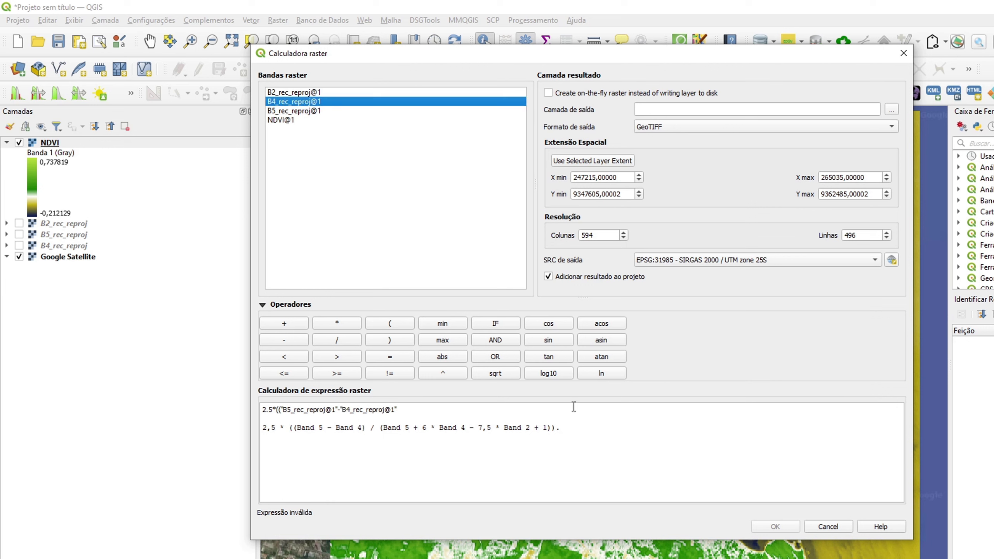
double_click(286, 111)
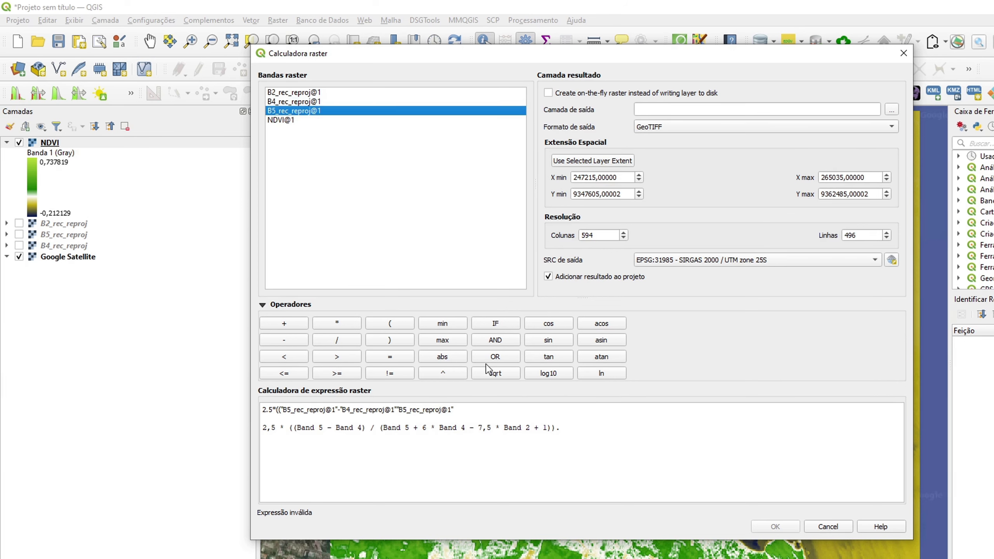
click(470, 412)
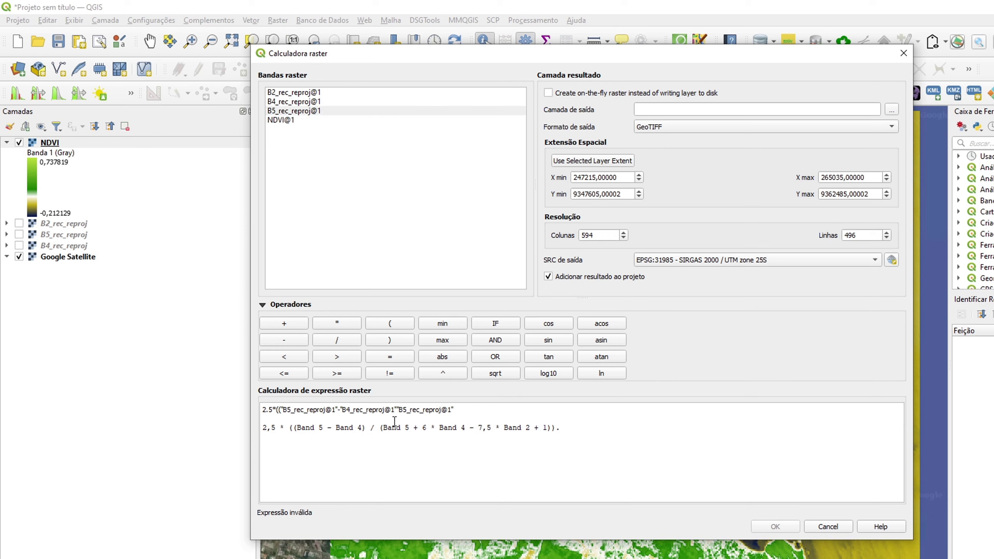
click(399, 410)
drag(399, 410, 632, 442)
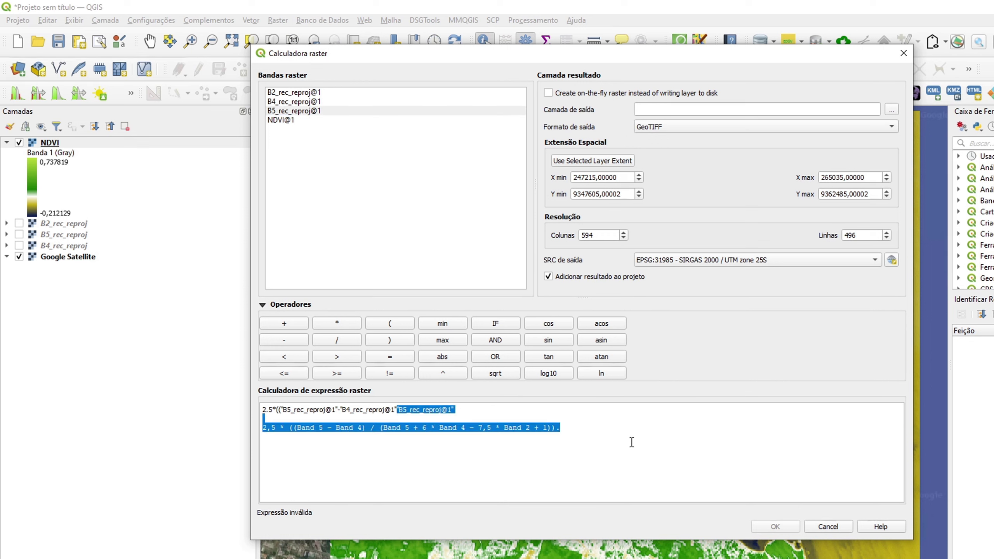
drag(457, 409, 398, 412)
key(BackSpace)
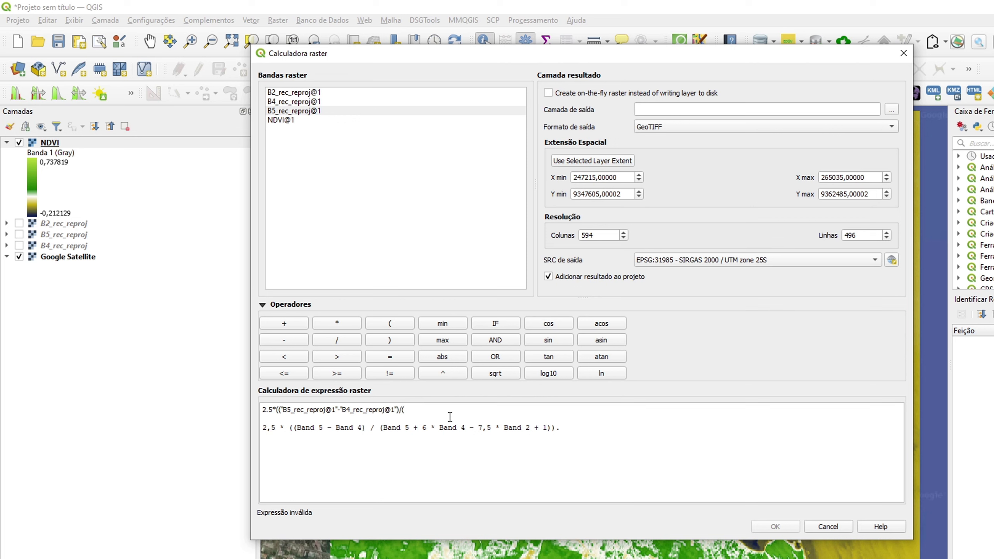
- Complete the expression with )/("B5_rec_reproj@1"+6*"B4_rec_reproj@1"-7.5*"B2_rec_reproj@1"+1)) and delete the pasted reference formula
double_click(295, 111)
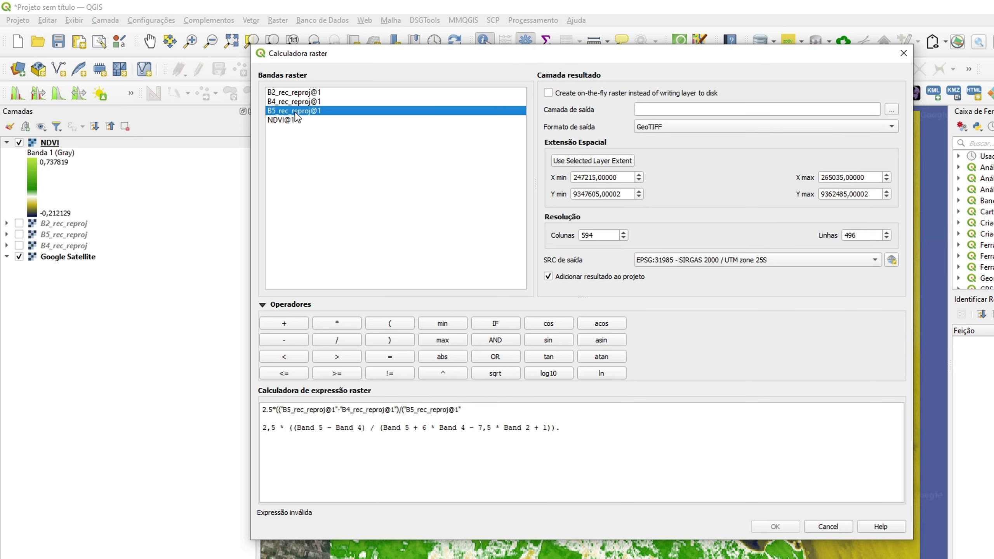
click(482, 407)
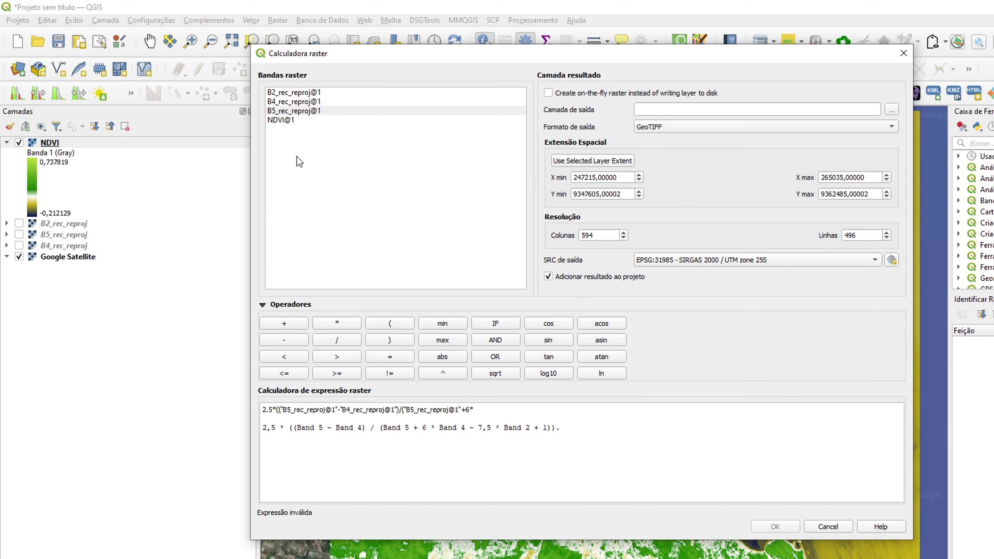
double_click(295, 101)
click(547, 413)
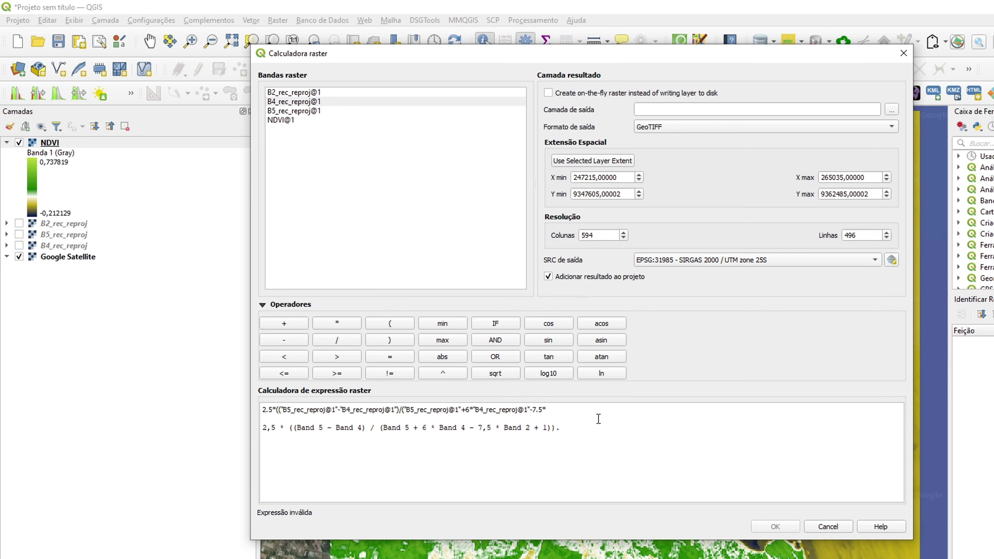
double_click(292, 92)
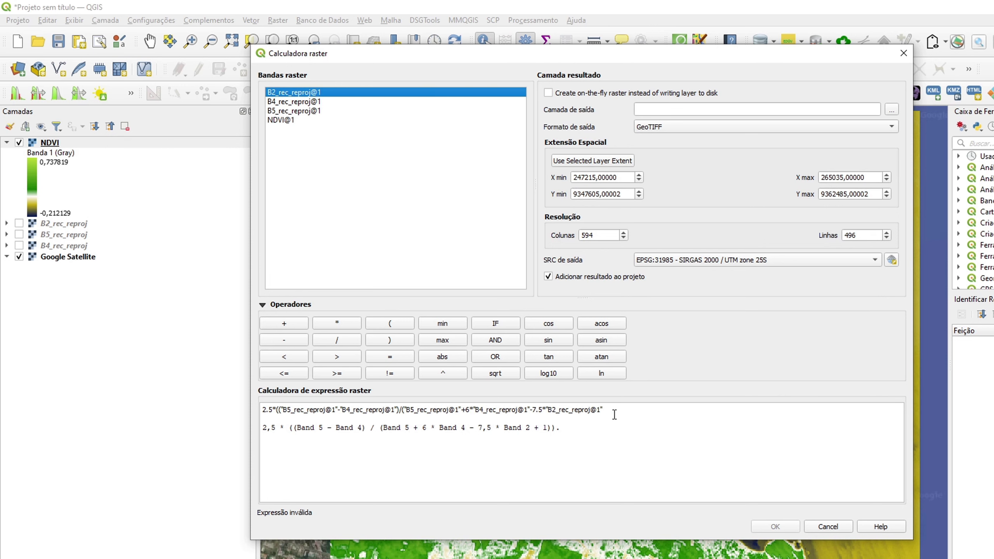
click(615, 409)
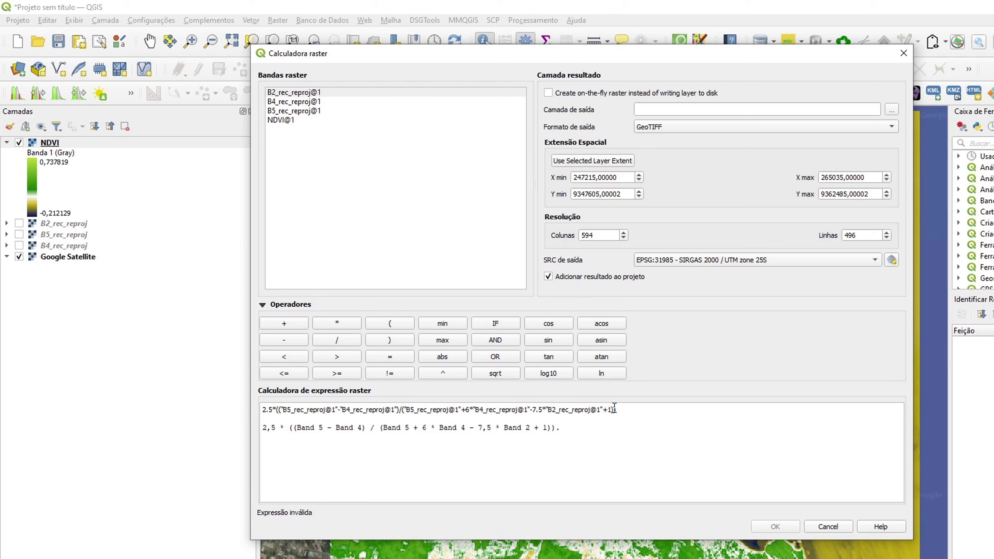
drag(627, 412, 632, 446)
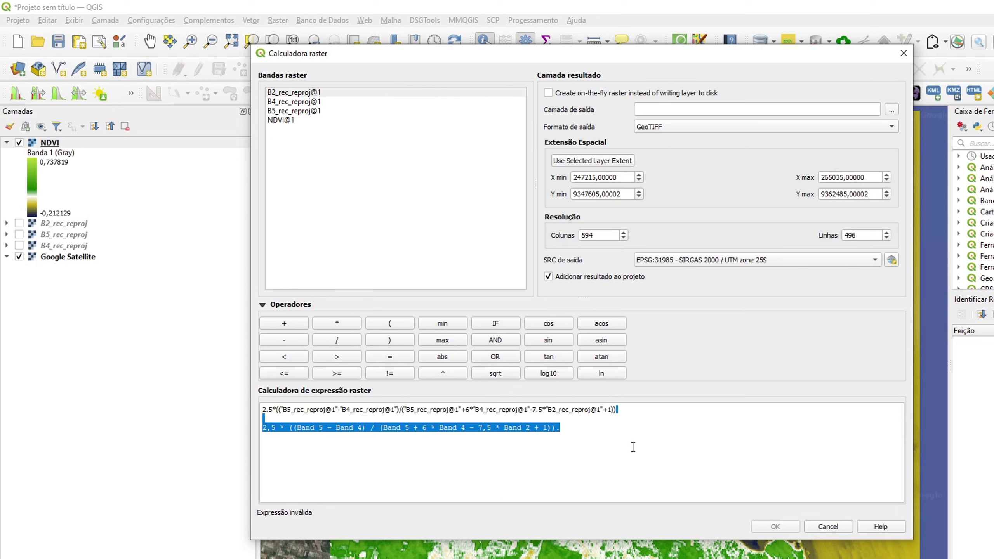
key(Delete)
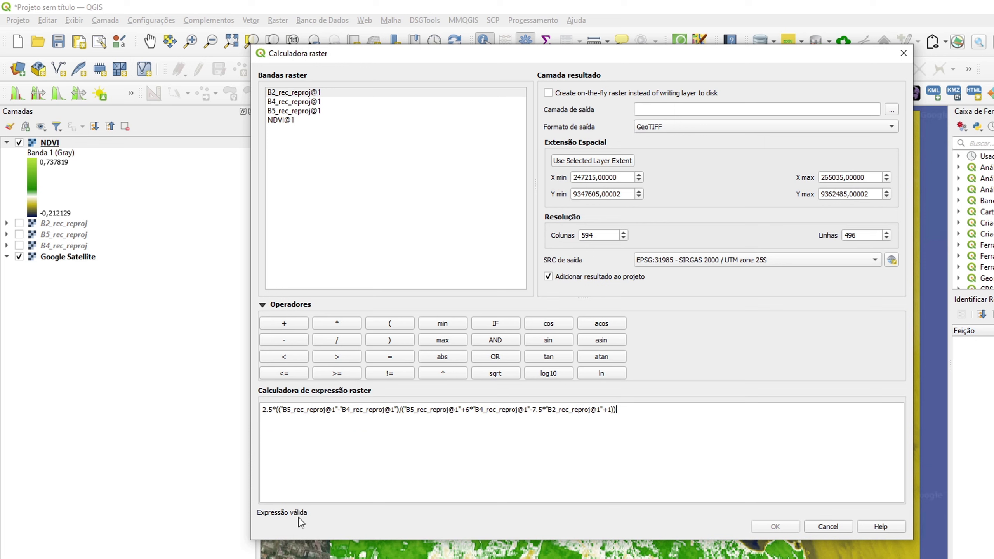
- Use the selected layer's extent, set the output file to EVI in the set_2021 folder, and run the raster calculation
click(584, 160)
click(711, 264)
click(709, 265)
click(893, 110)
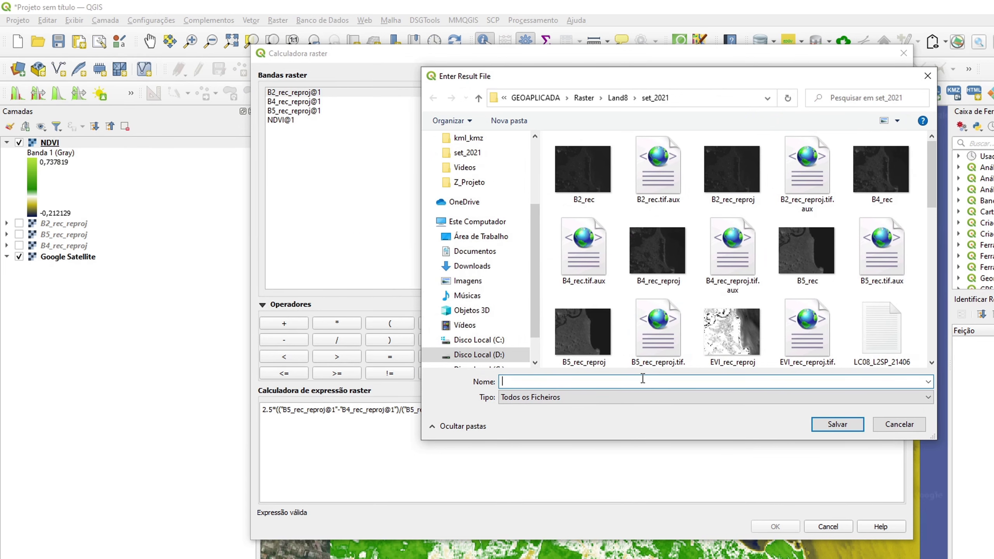
text(EVI)
key(Return)
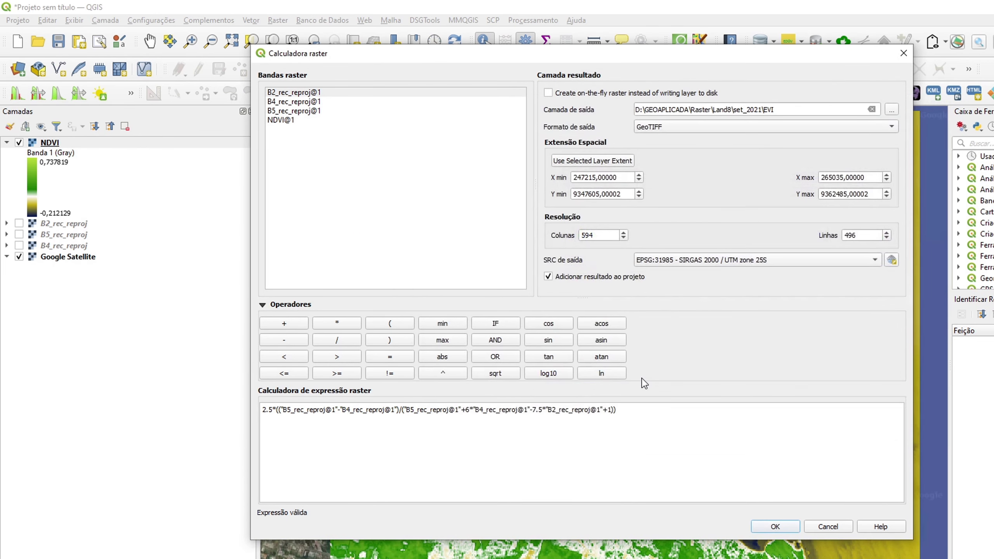
click(777, 527)
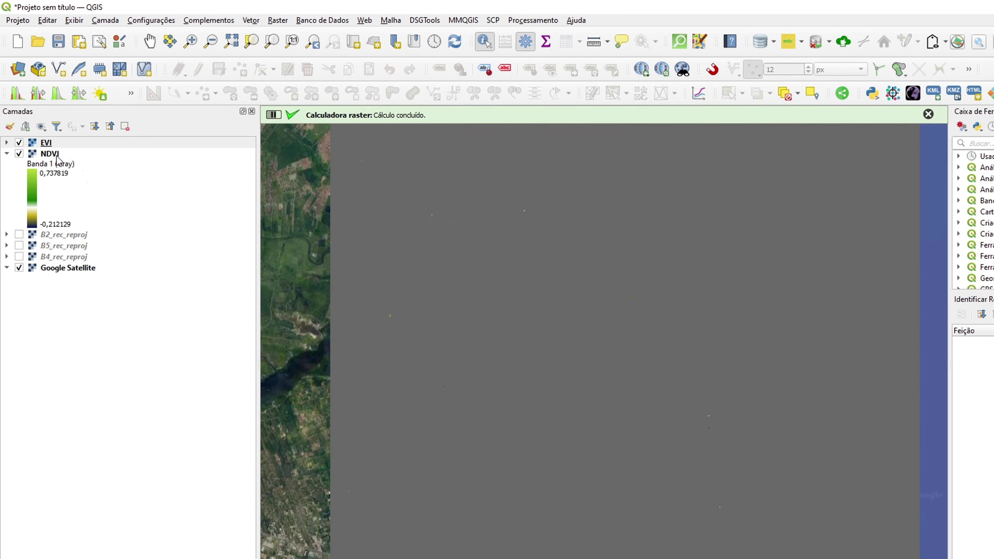
- Render the EVI layer as single-band pseudocolor (Banda simples falsa-cor) with Quartil classification, and apply the style
click(6, 143)
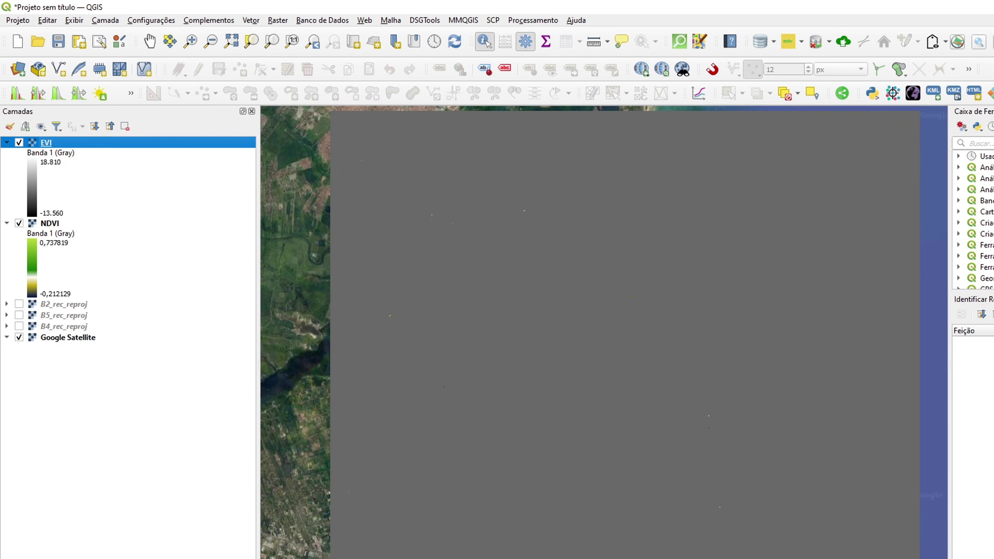
double_click(49, 143)
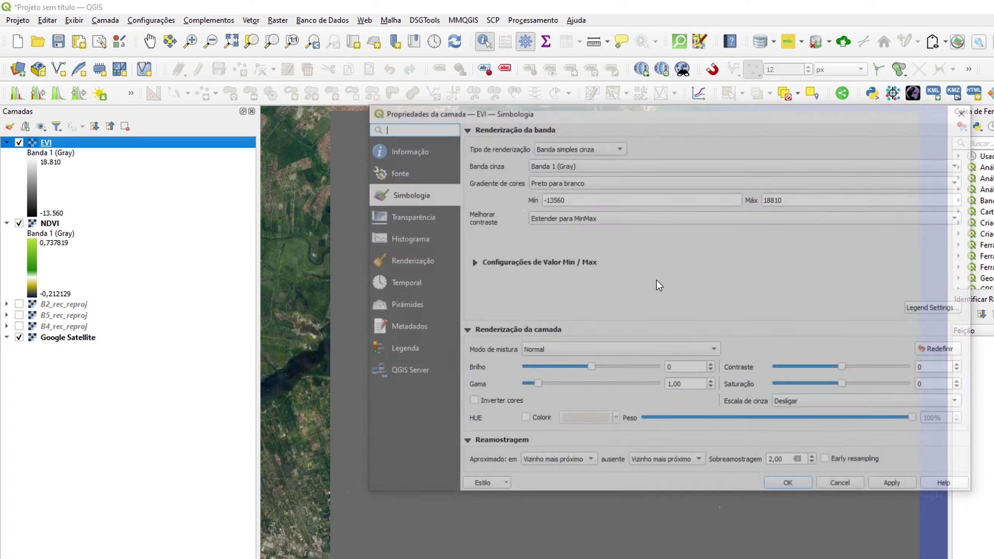
click(570, 149)
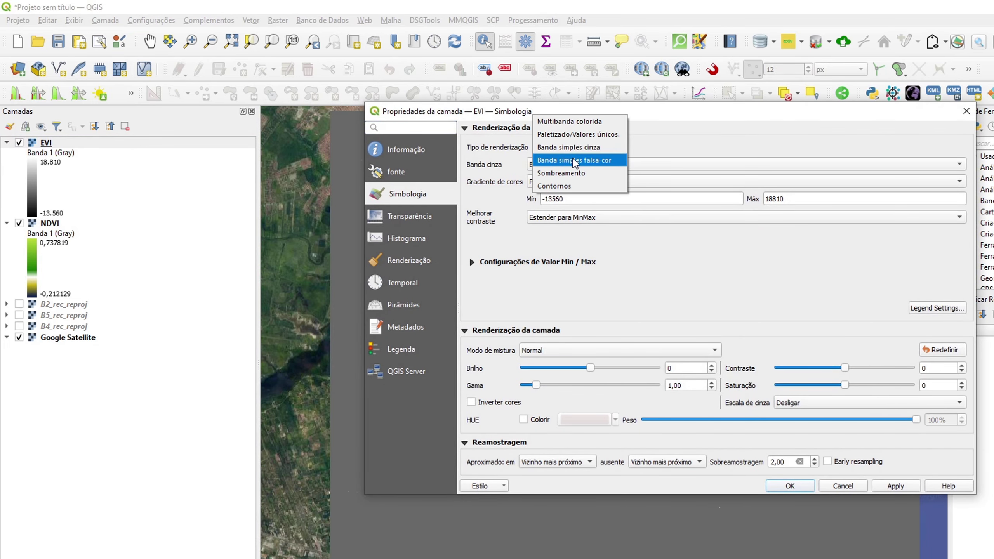
click(574, 160)
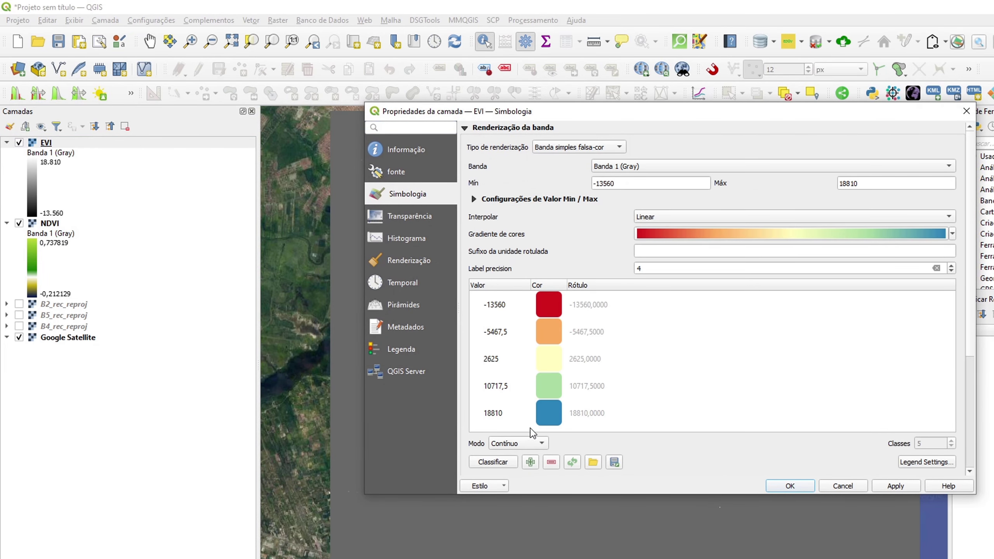
click(526, 445)
click(524, 472)
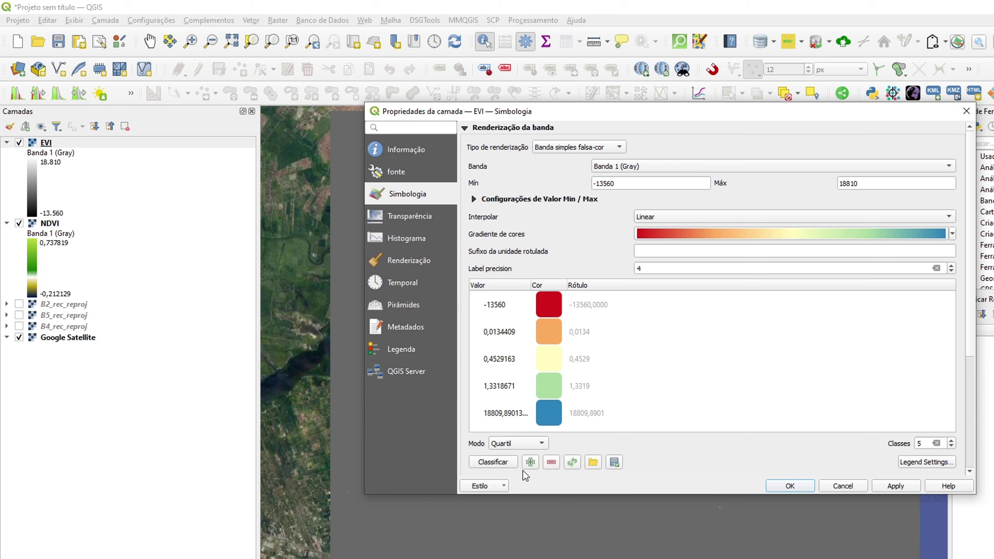
click(900, 488)
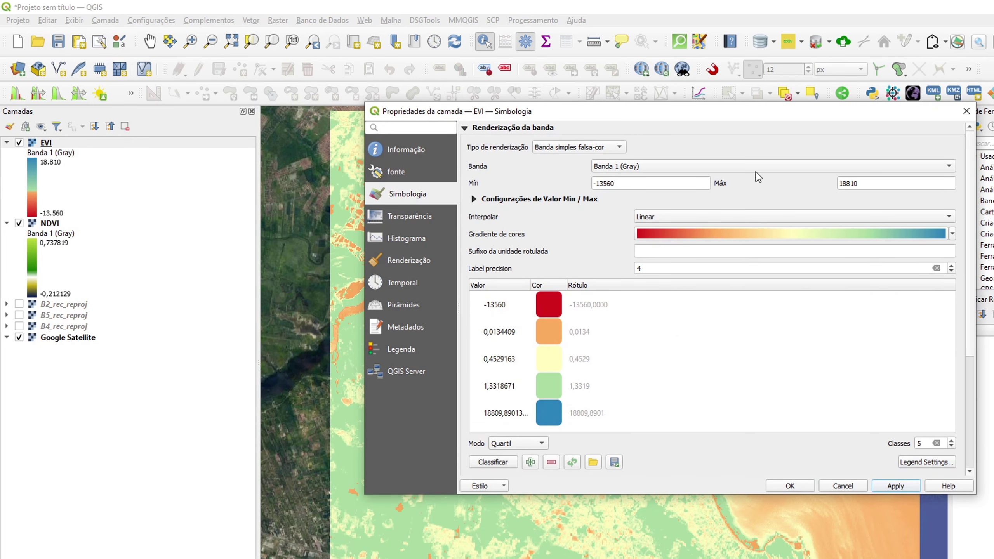
- Replace the EVI color ramp with a cpt-city gradient running from dark blue through white and brown to green
mouse_move(787, 118)
mouse_down()
mouse_move(489, 428)
mouse_move(849, 131)
mouse_move(792, 126)
mouse_up()
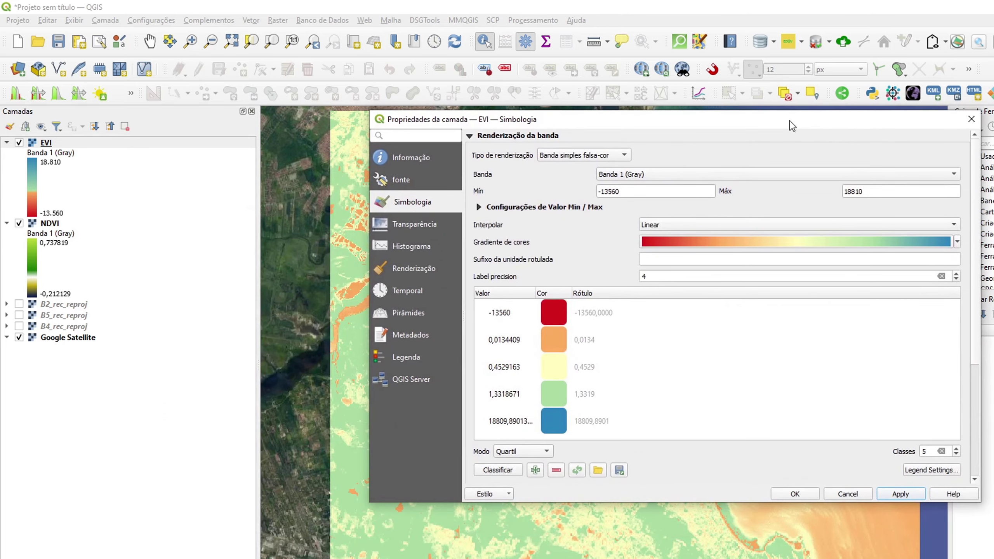
click(957, 242)
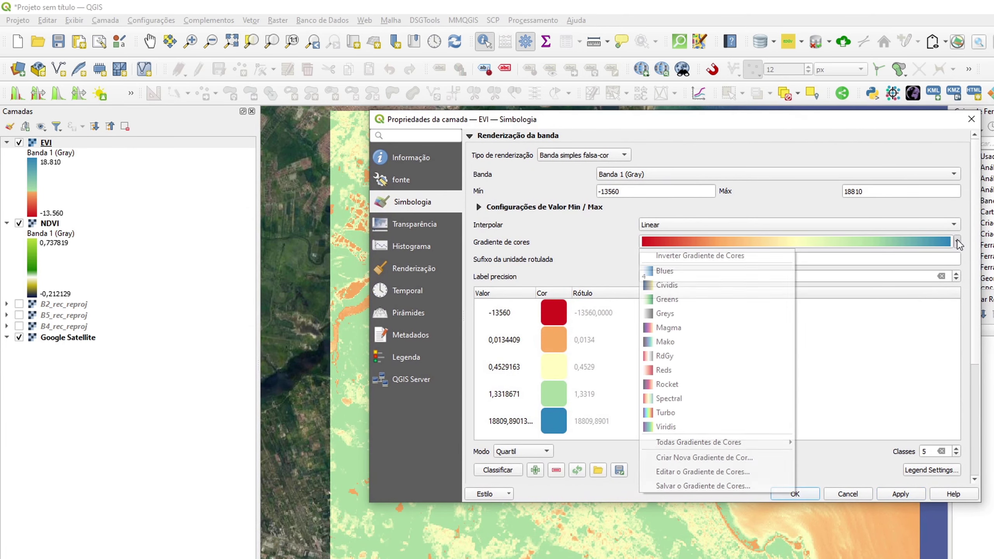
click(703, 458)
click(667, 313)
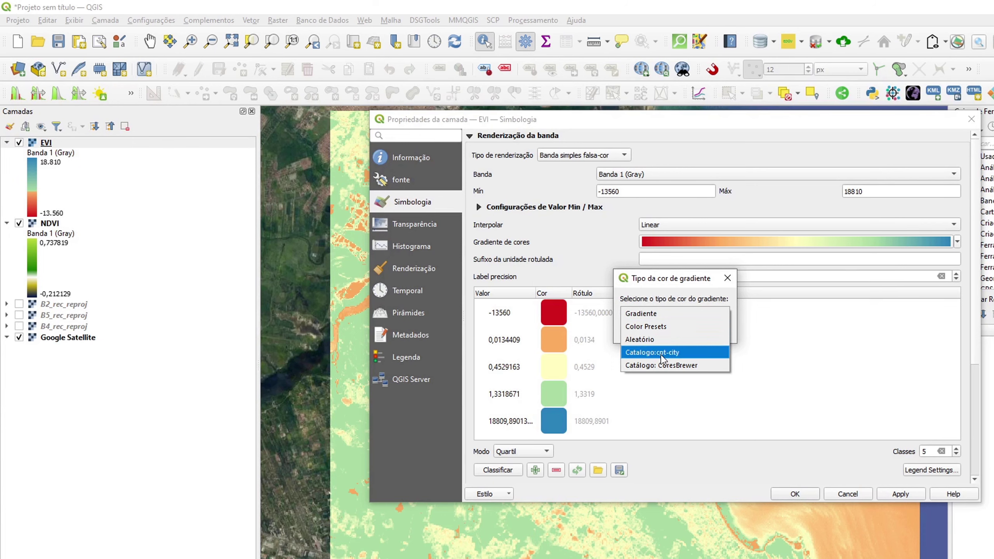
click(662, 355)
click(660, 337)
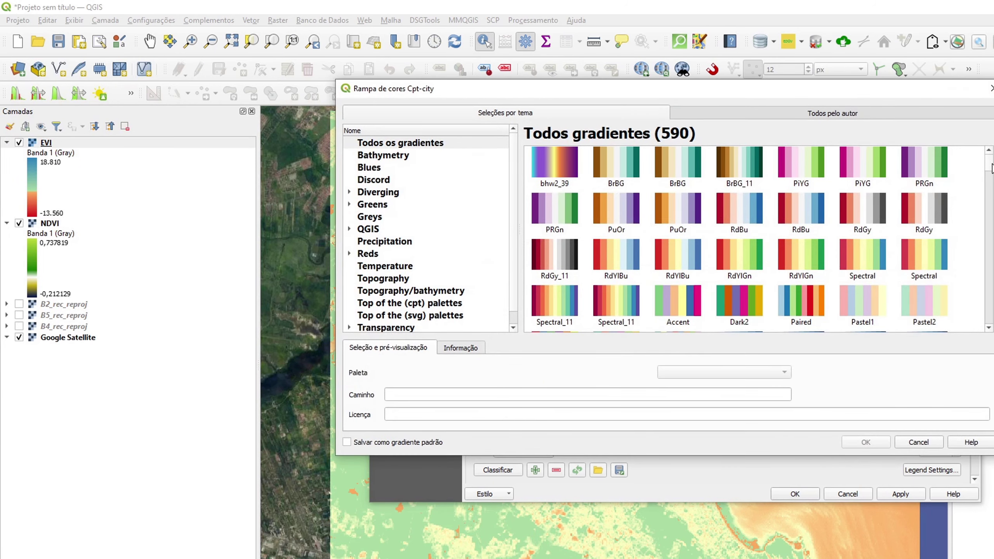
drag(992, 166, 990, 235)
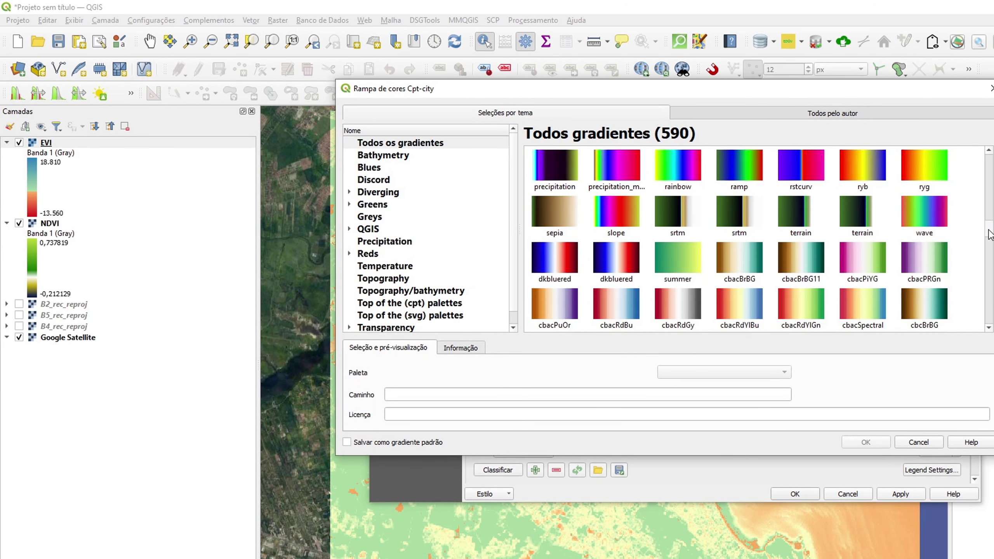
scroll(991, 236, down, 2)
scroll(990, 237, up, 5)
scroll(990, 238, down, 5)
scroll(990, 239, down, 10)
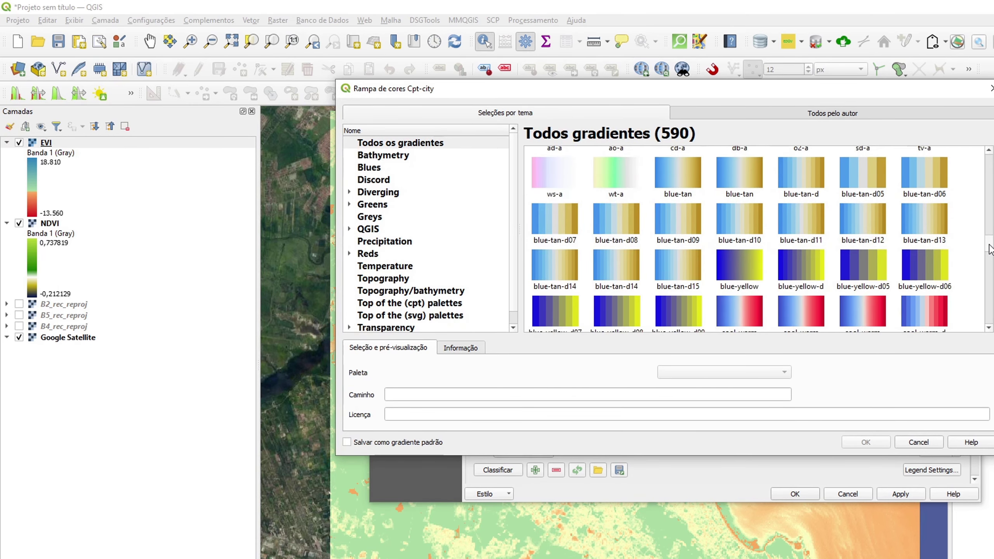
click(810, 225)
click(864, 442)
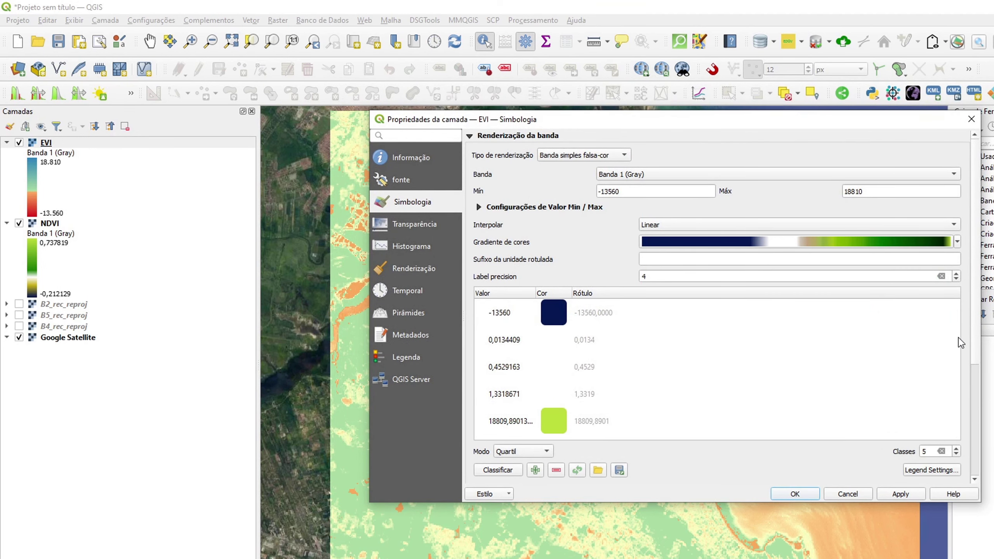
- Reclassify the EVI values by switching the mode to Contínuo and back to Quartil, and accept the symbology
scroll(971, 346, down, 1)
click(511, 433)
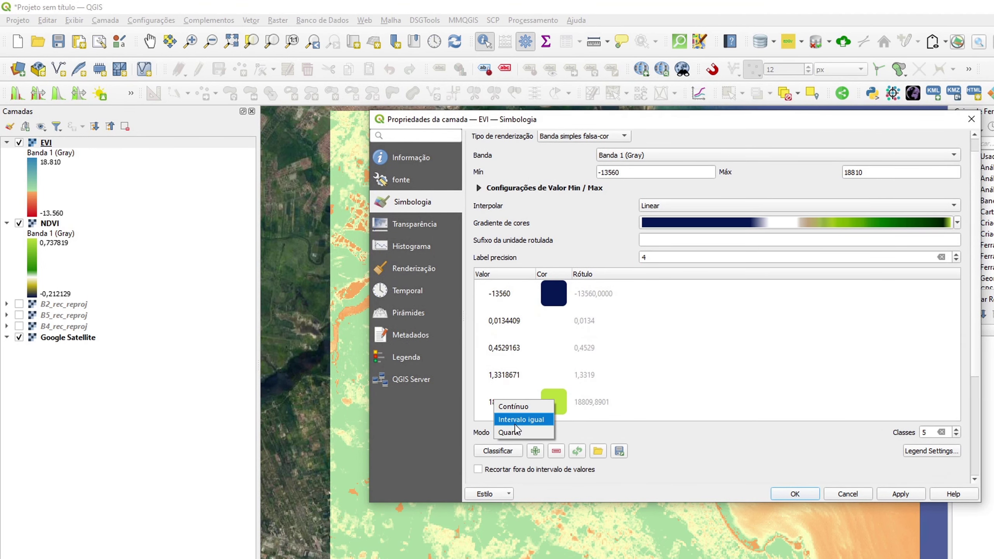
click(517, 409)
click(517, 433)
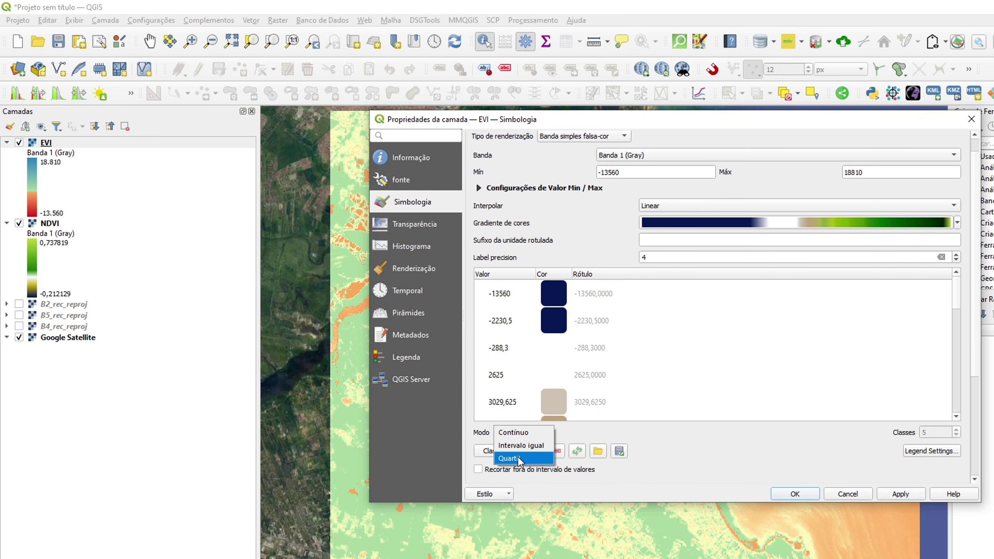
click(521, 457)
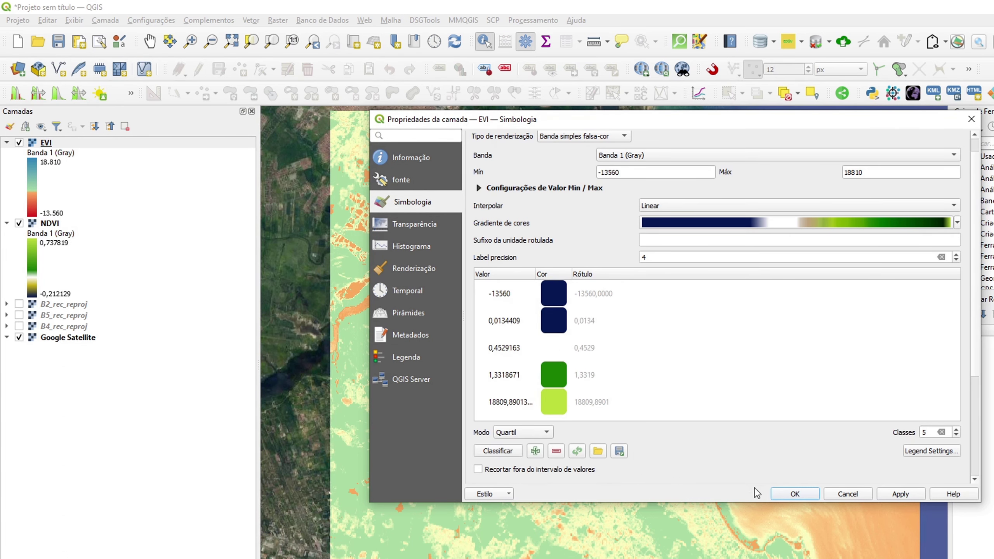
click(781, 495)
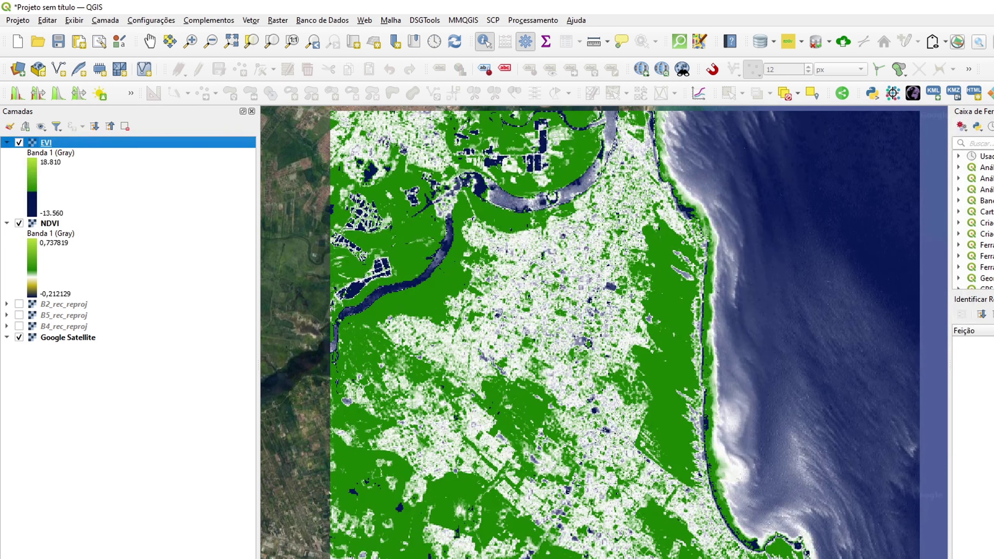
- Check the colour assigned to the second value class in the NDVI layer's symbology without changing it
double_click(47, 227)
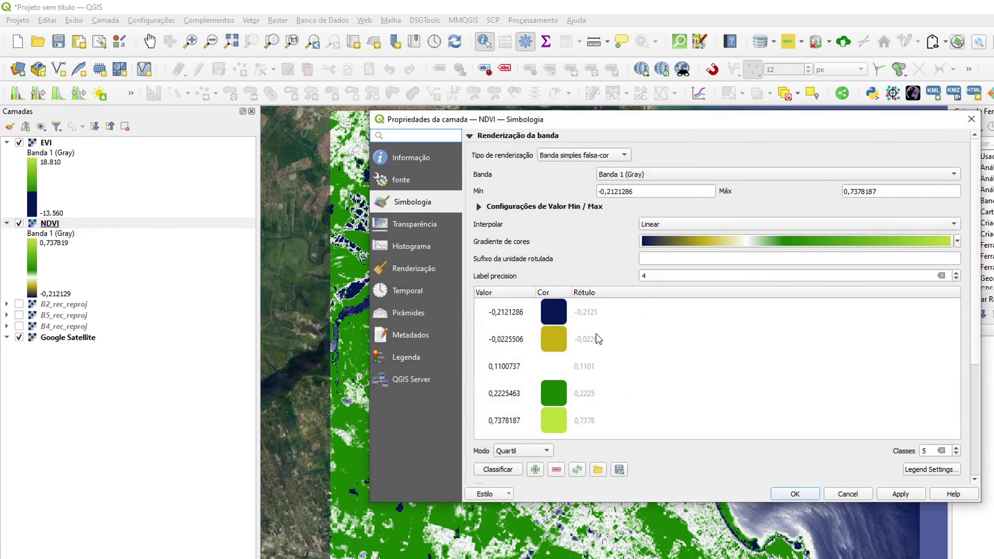
click(560, 345)
double_click(560, 345)
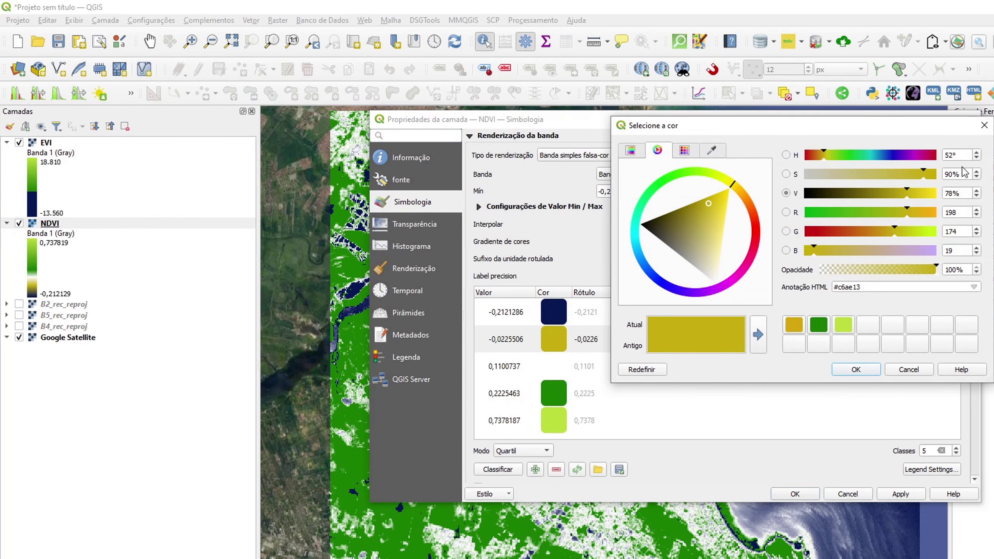
click(983, 125)
click(796, 494)
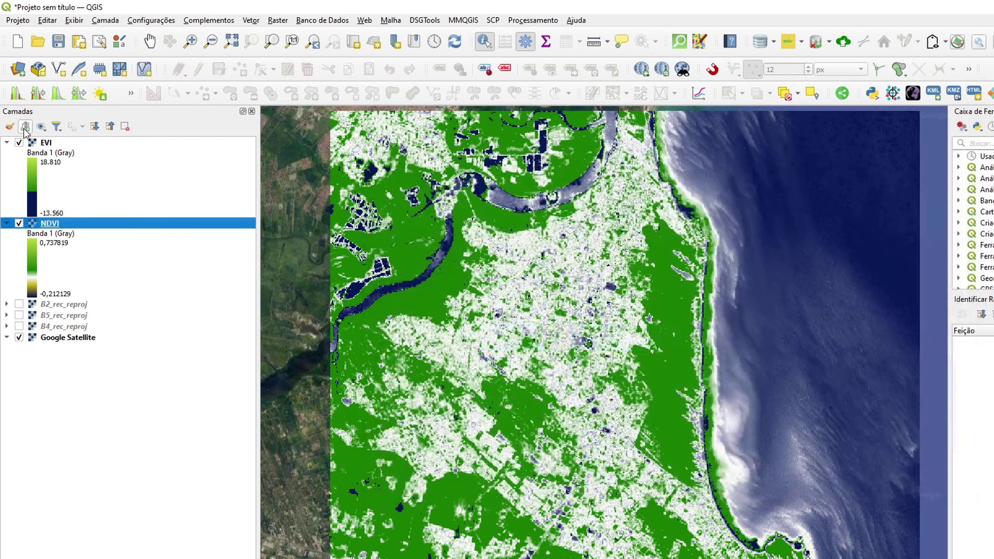
- Change the EVI layer's second class (0,0134409) from dark blue to the saved golden-yellow colour and accept the symbology
click(44, 143)
double_click(42, 144)
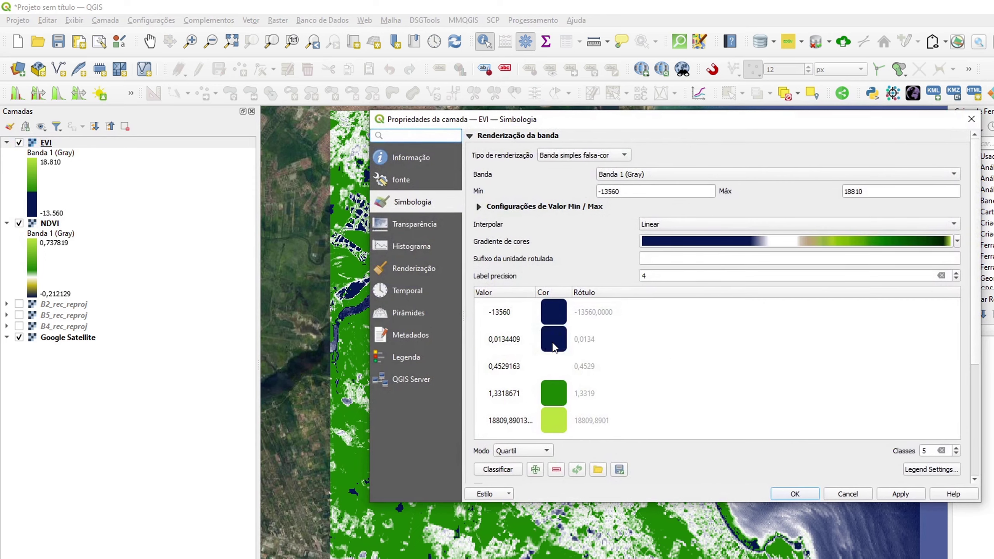
double_click(553, 343)
click(795, 325)
click(852, 369)
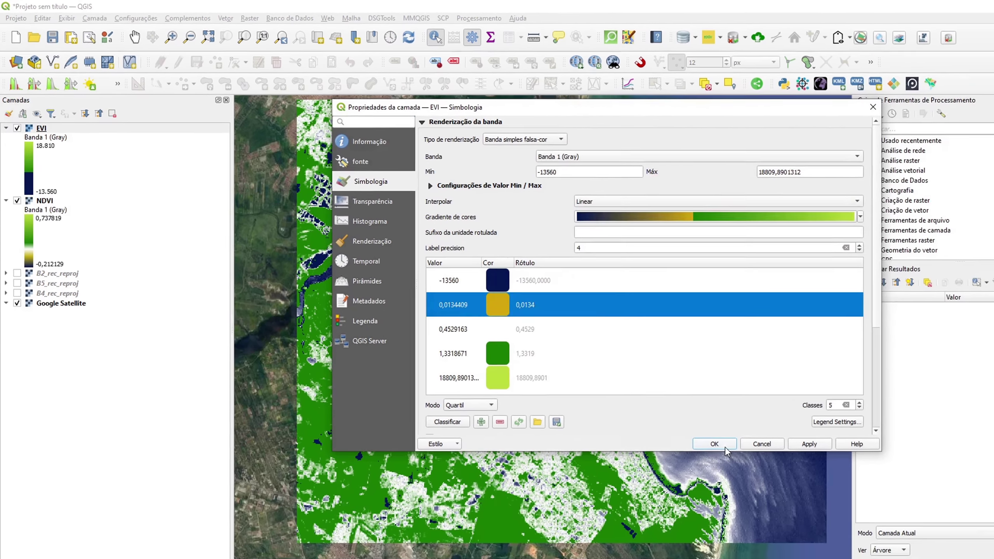
click(726, 447)
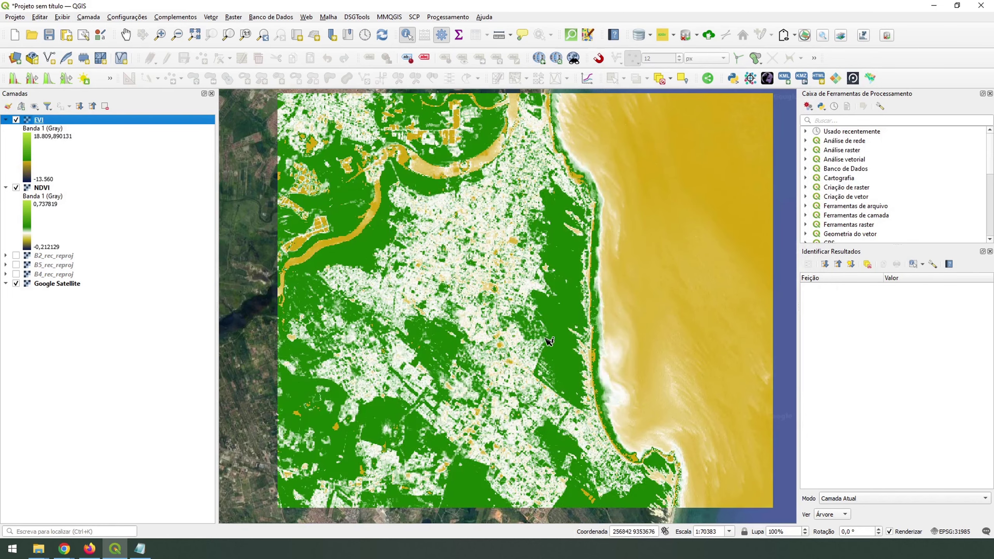
- Identify the EVI and NDVI values of the same pixel inside the green vegetation area near the coast
scroll(582, 290, up, 1)
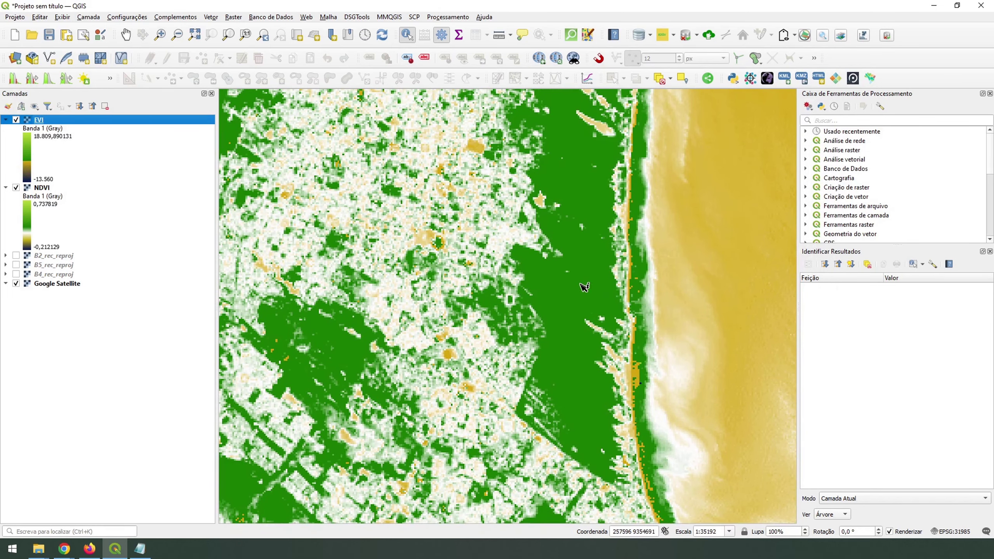
scroll(597, 282, up, 2)
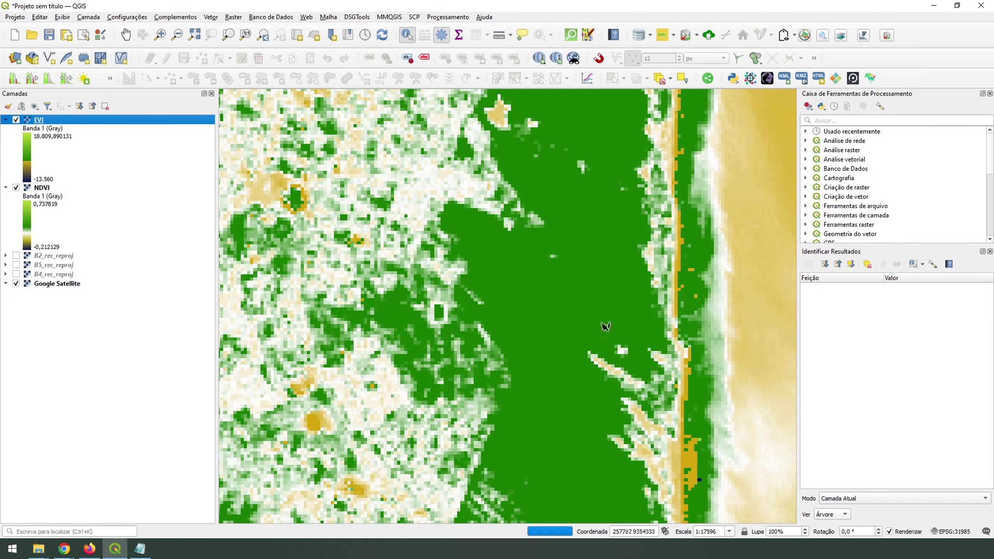
scroll(566, 301, up, 2)
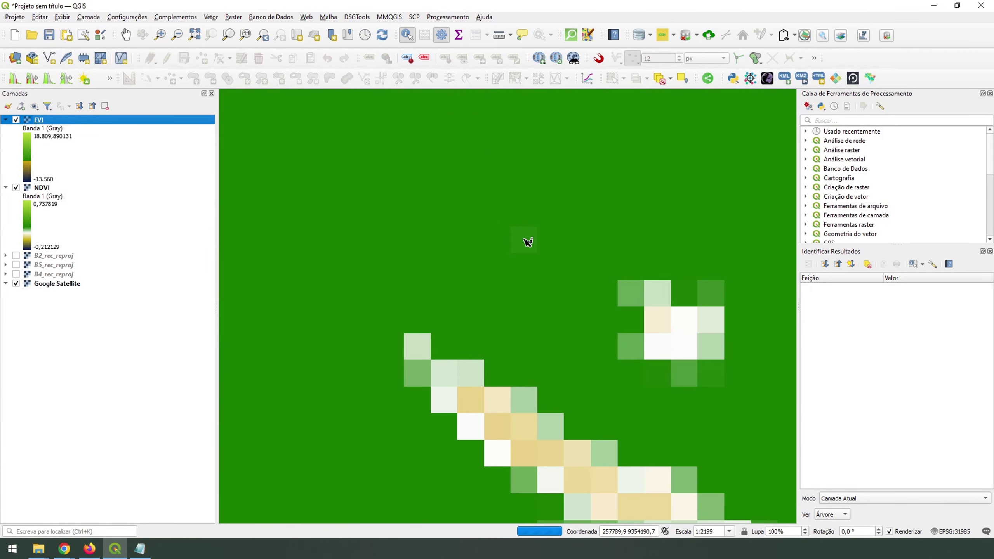
click(526, 238)
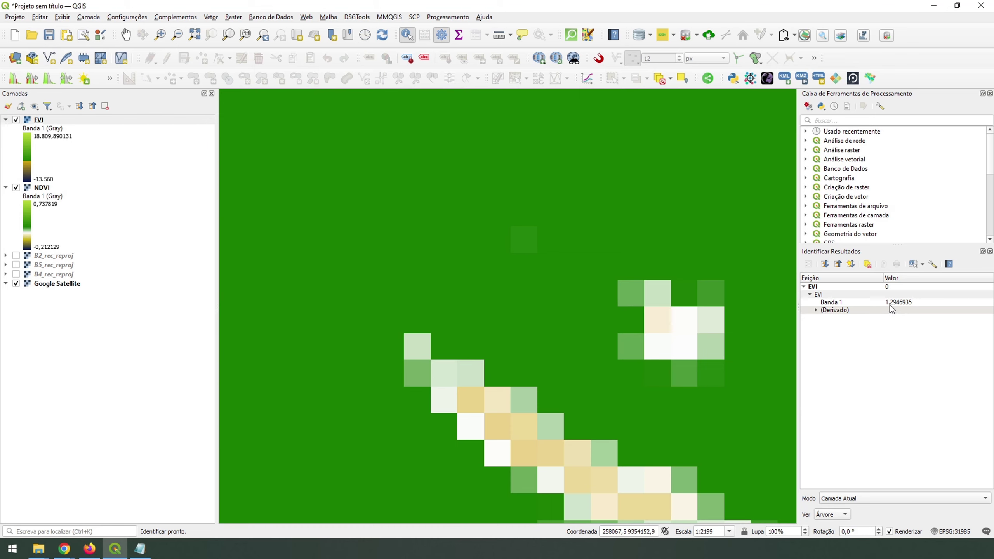
click(40, 188)
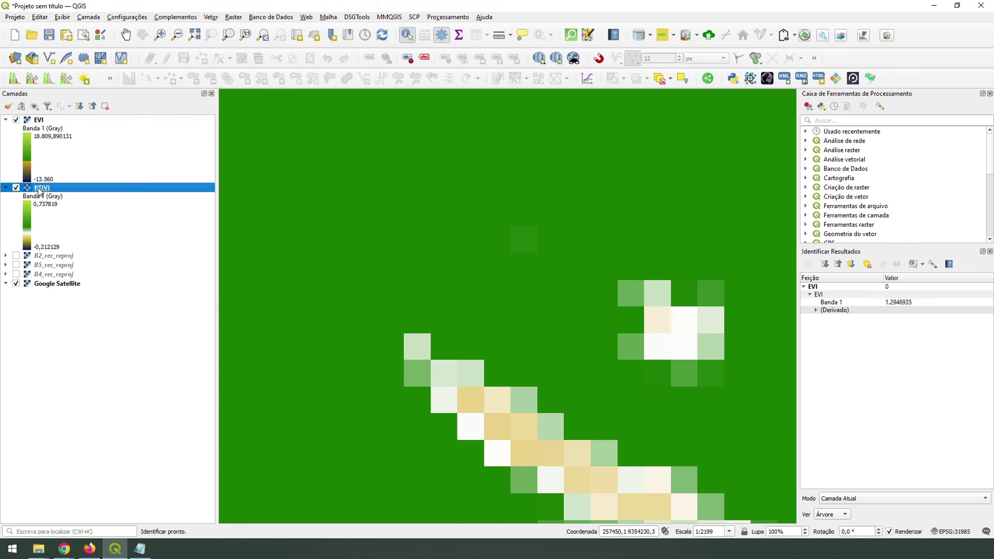
click(525, 242)
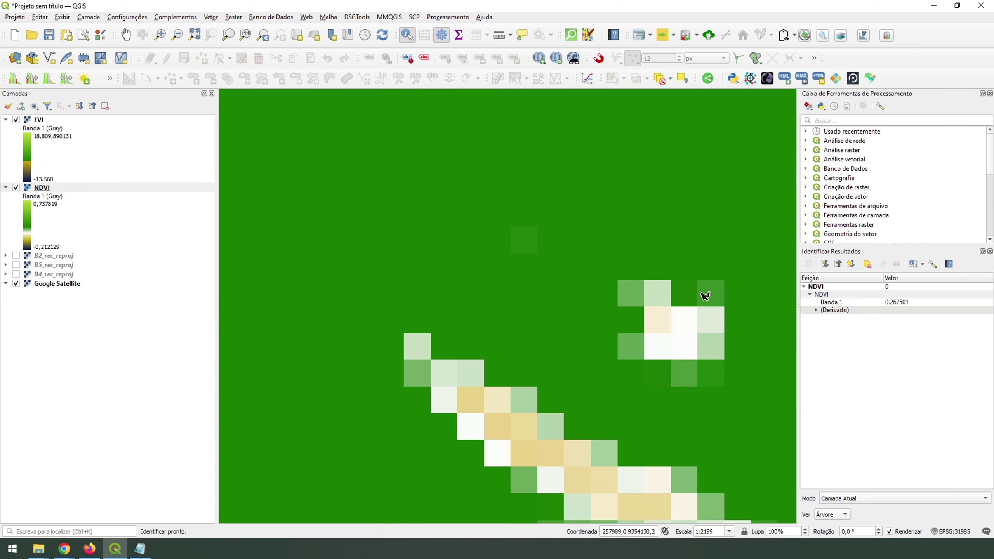
scroll(595, 295, down, 6)
scroll(595, 355, up, 1)
drag(596, 355, 570, 311)
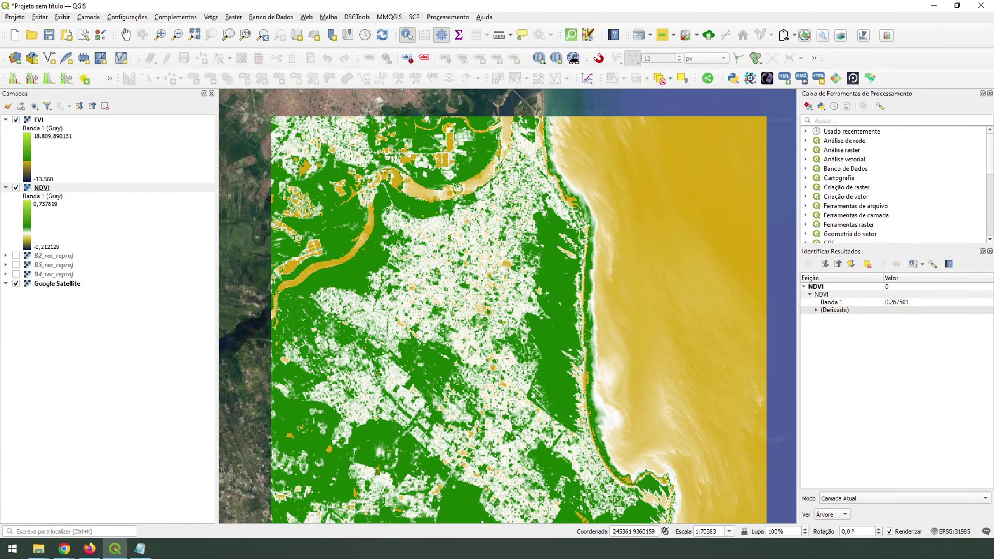
click(131, 356)
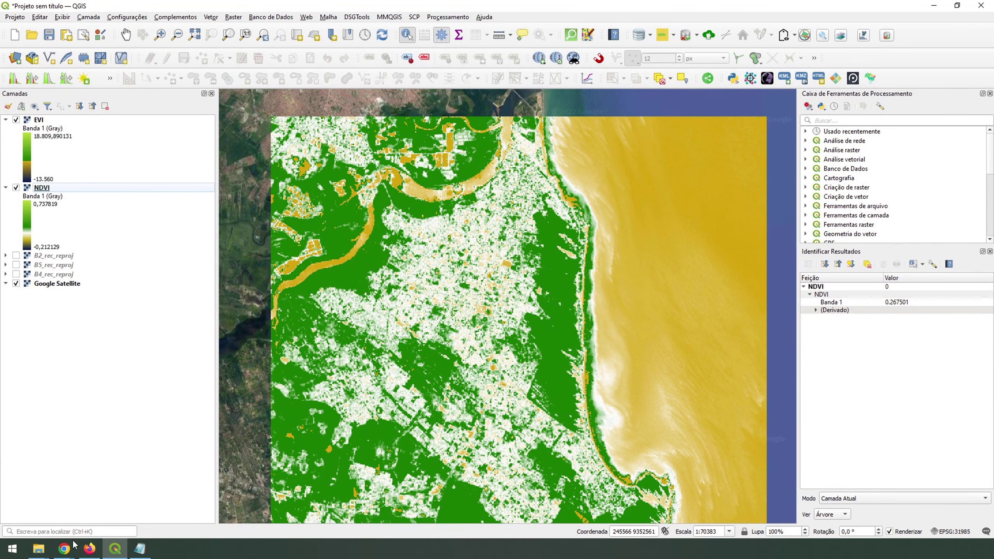
- Switch to Chrome to review the USGS page on the Landsat Soil Adjusted Vegetation Index (SAVI), and return to QGIS
mouse_move(70, 551)
click(79, 516)
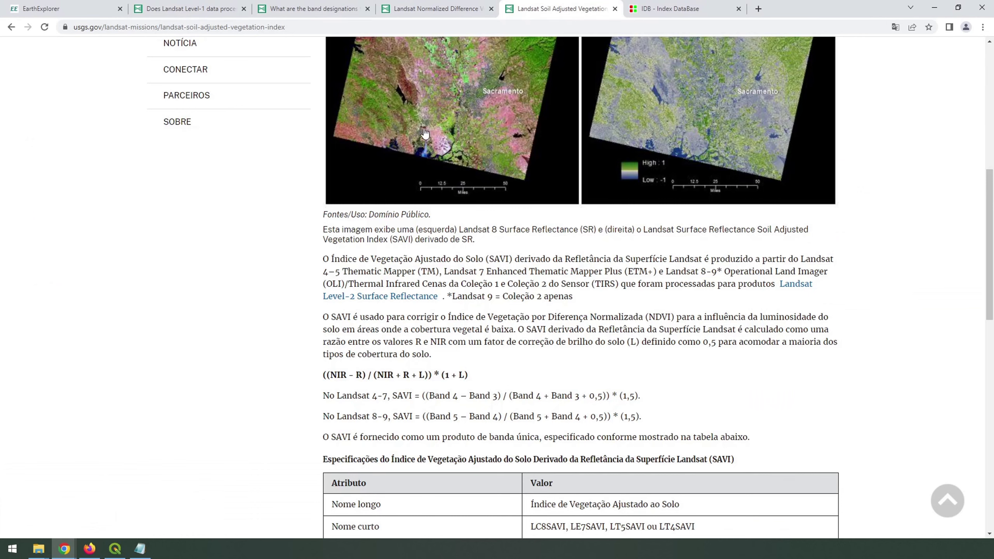
scroll(504, 230, up, 3)
scroll(504, 230, up, 8)
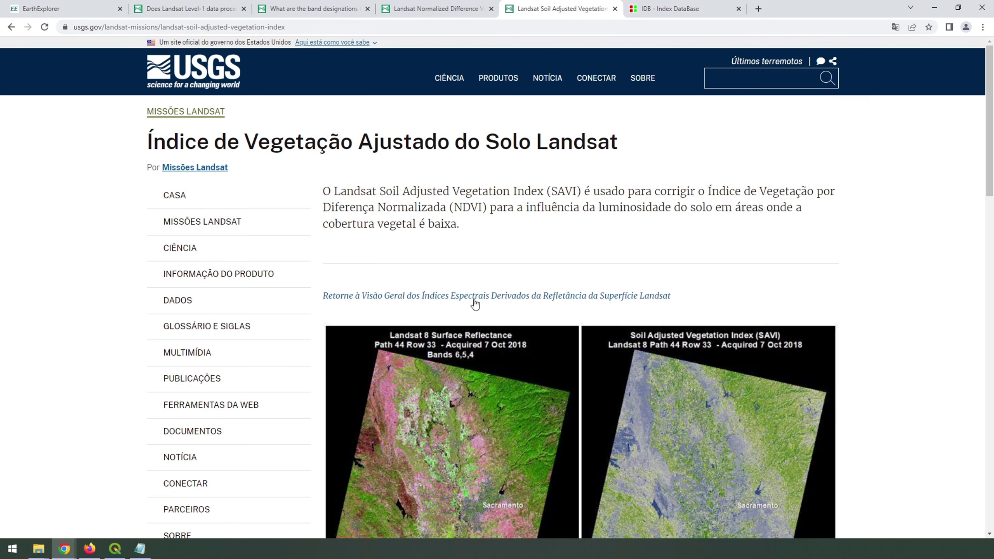
scroll(501, 252, down, 4)
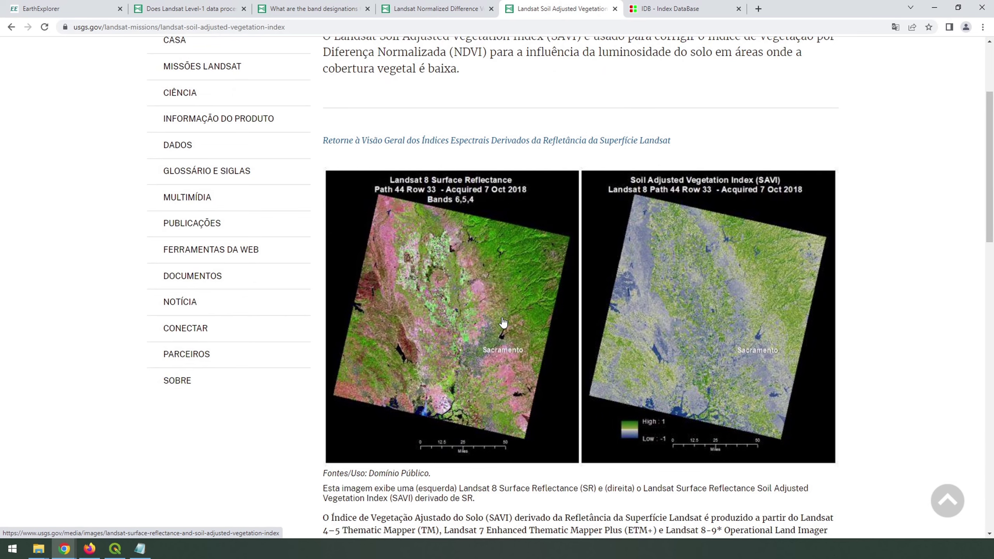
scroll(504, 322, down, 3)
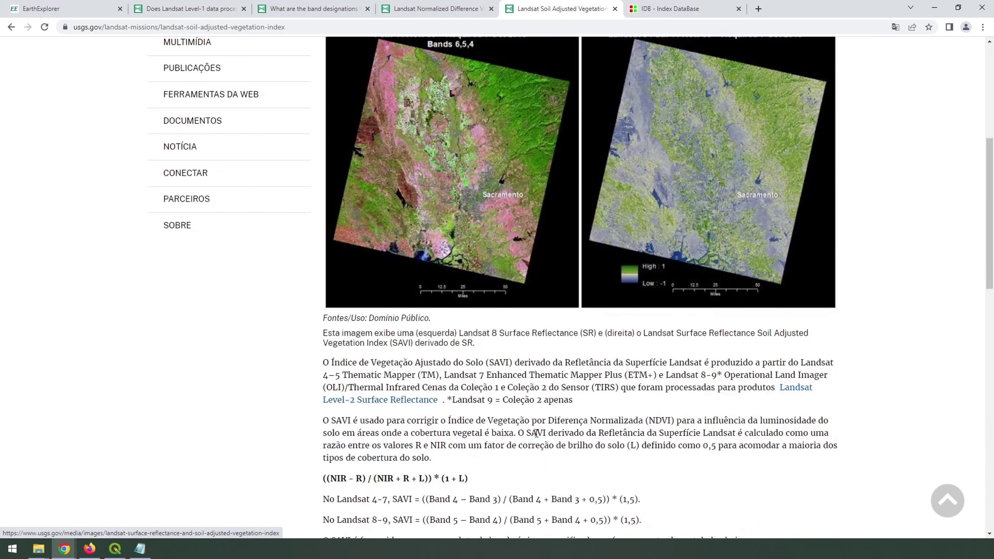
click(114, 548)
scroll(592, 255, down, 1)
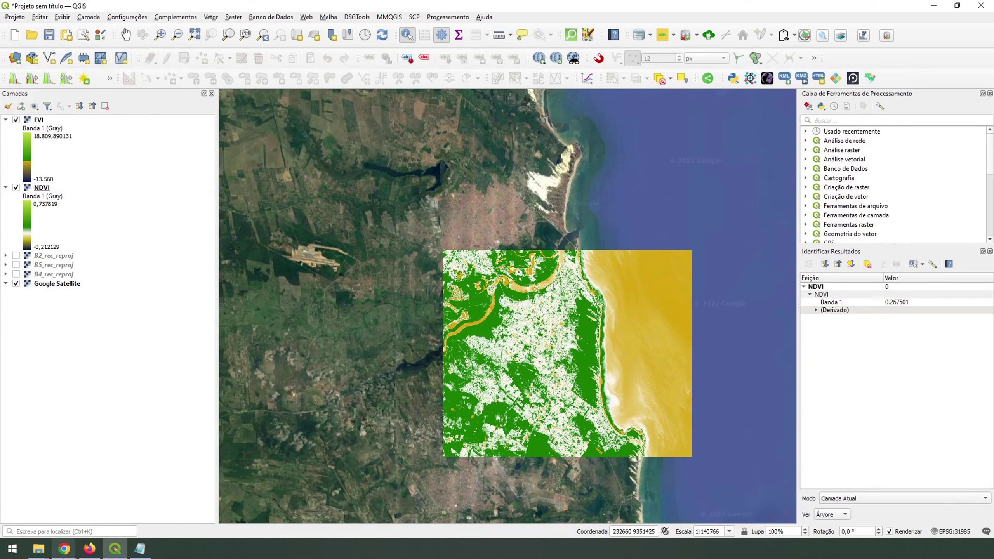
- On the USGS SAVI page in Chrome, copy the Landsat 8-9 formula ((Band 5 – Band 4) / (Band 5 + Band 4 + 0,5)) * (1,5)
mouse_move(63, 550)
click(64, 515)
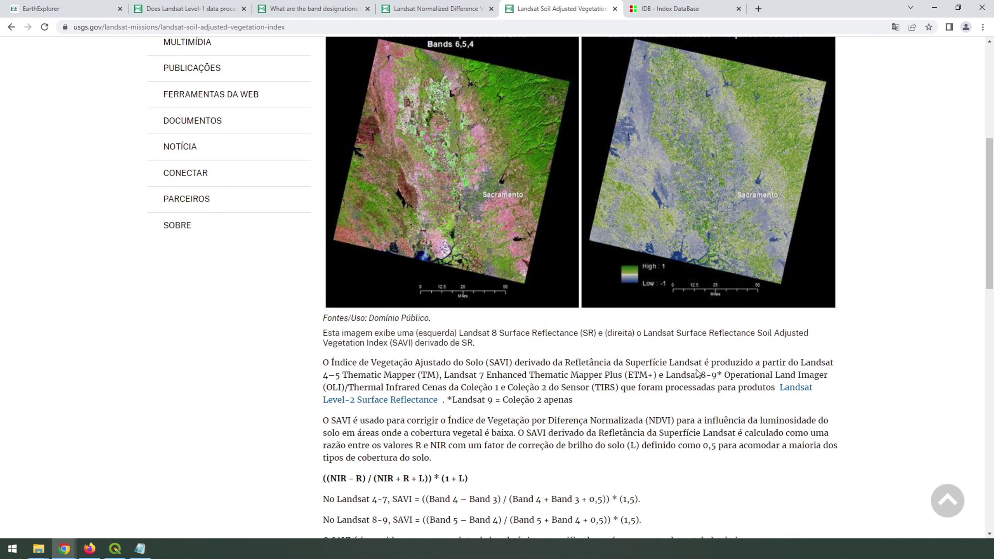
scroll(697, 372, down, 5)
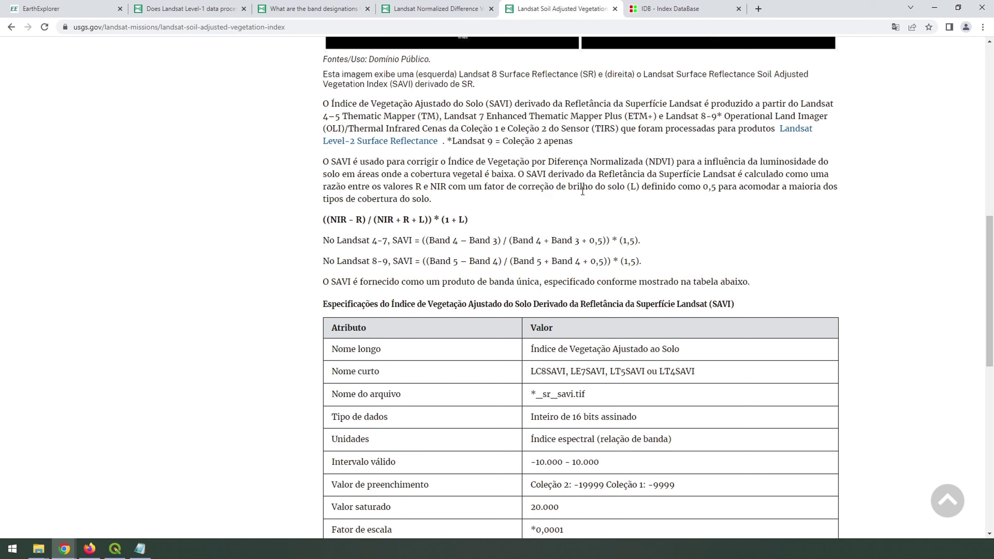
scroll(704, 263, up, 1)
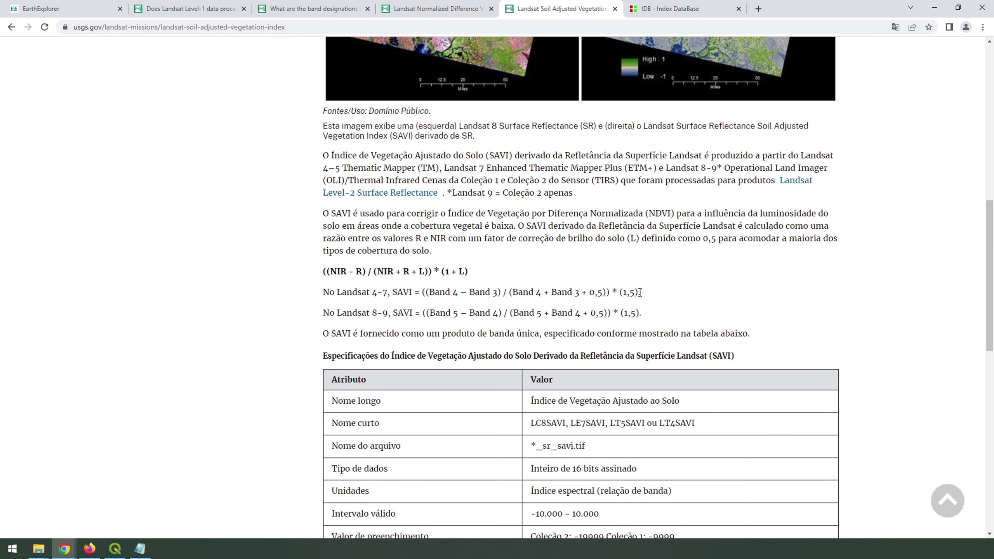
drag(642, 314, 425, 315)
key(ctrl+c)
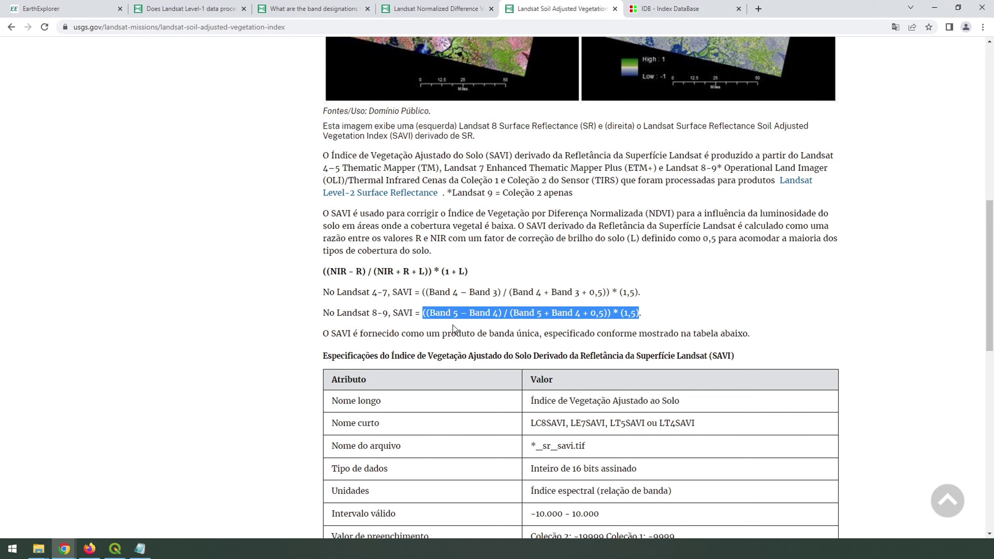
- Switch to QGIS, open the raster calculator, and paste the copied SAVI formula into the expression as a reference
click(114, 549)
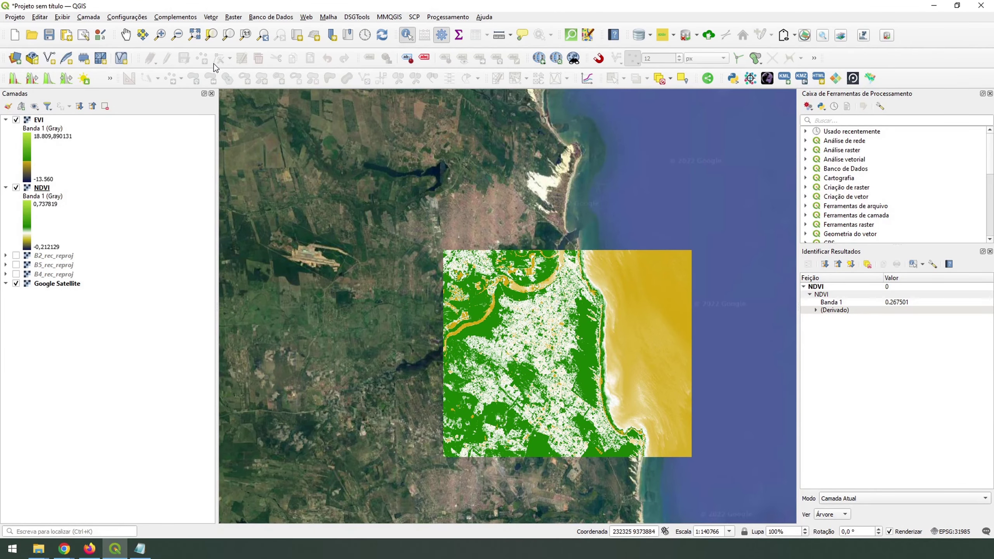
click(237, 18)
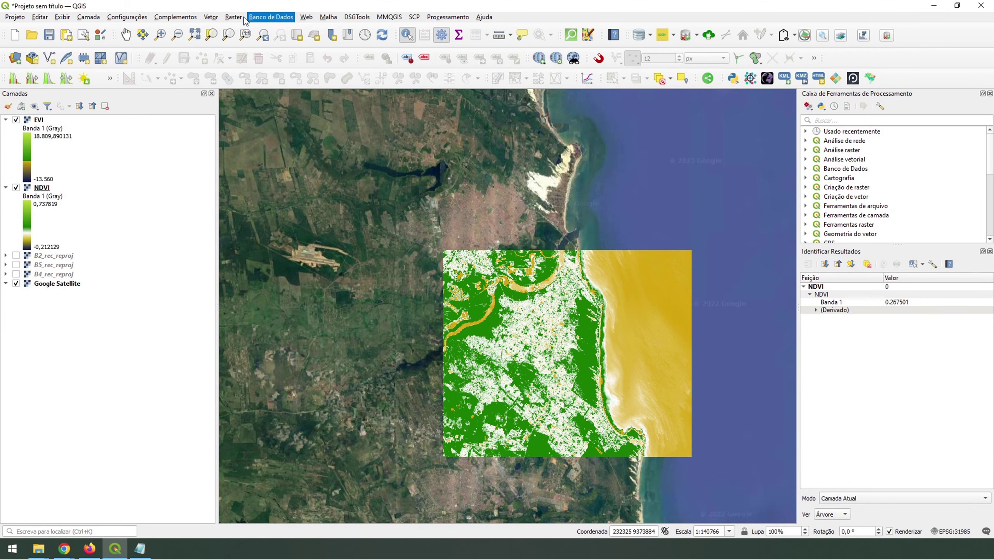
click(258, 28)
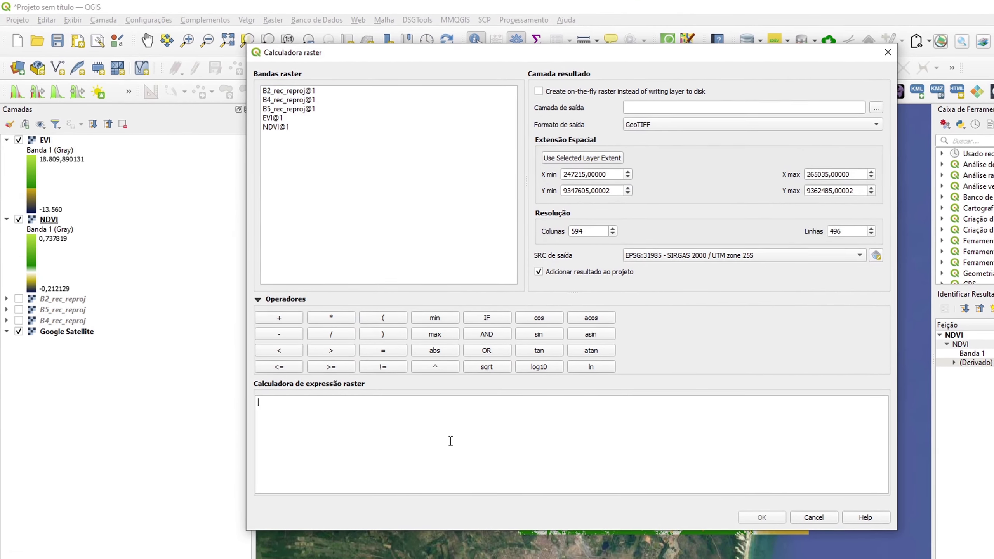
key(ctrl+v)
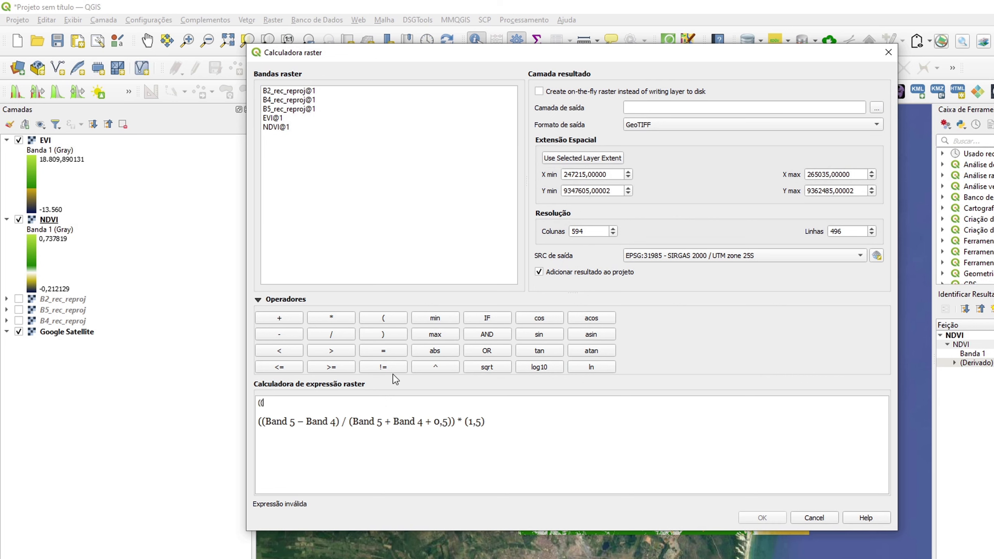
- Above the reference formula, enter the SAVI numerator ("B5_rec_reproj@1" - "B4_rec_reproj@1") followed by a division and an opening parenthesis
double_click(278, 108)
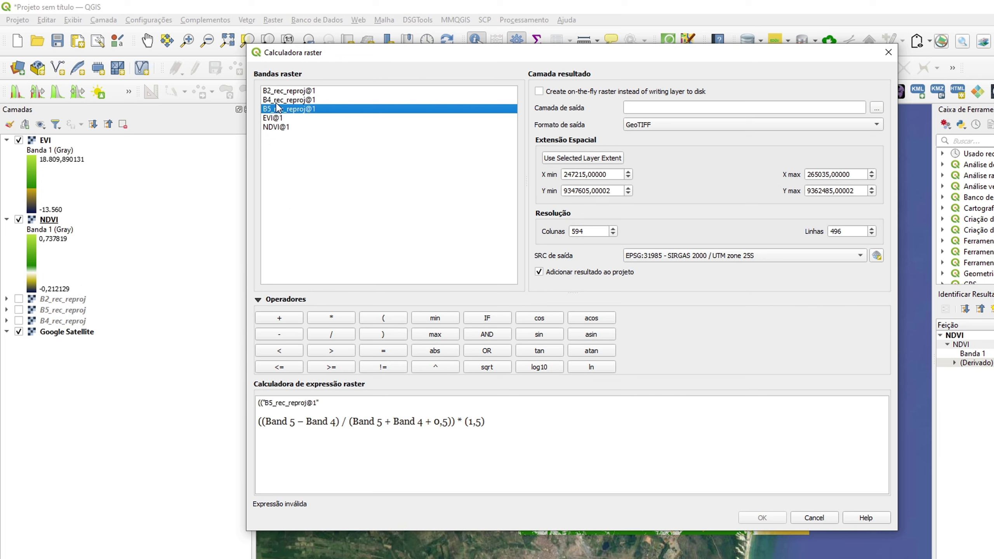
click(280, 334)
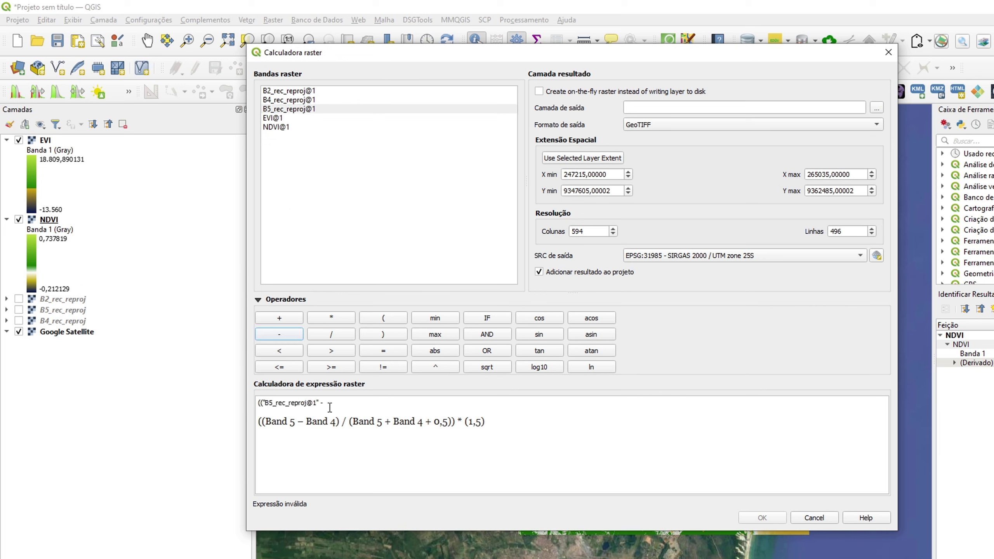
double_click(288, 100)
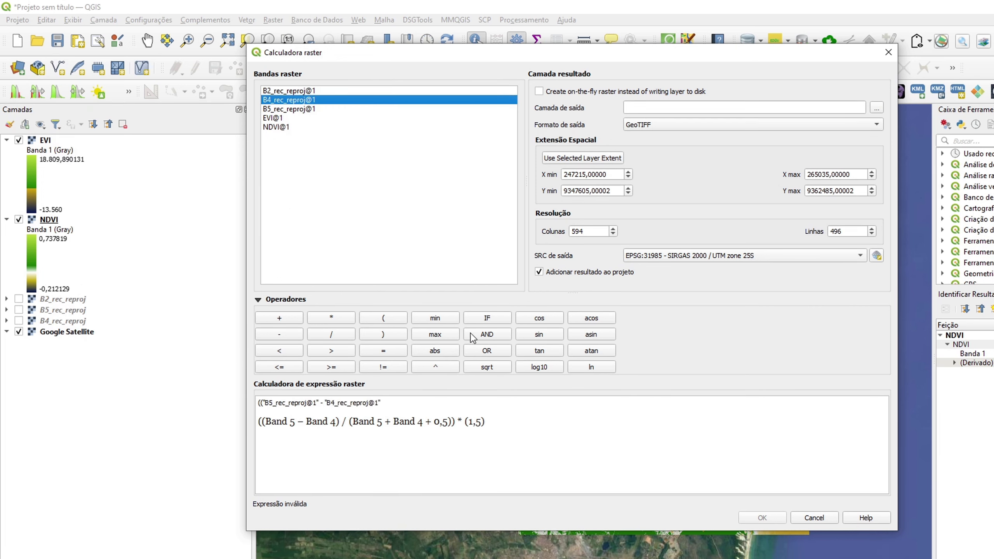
click(399, 404)
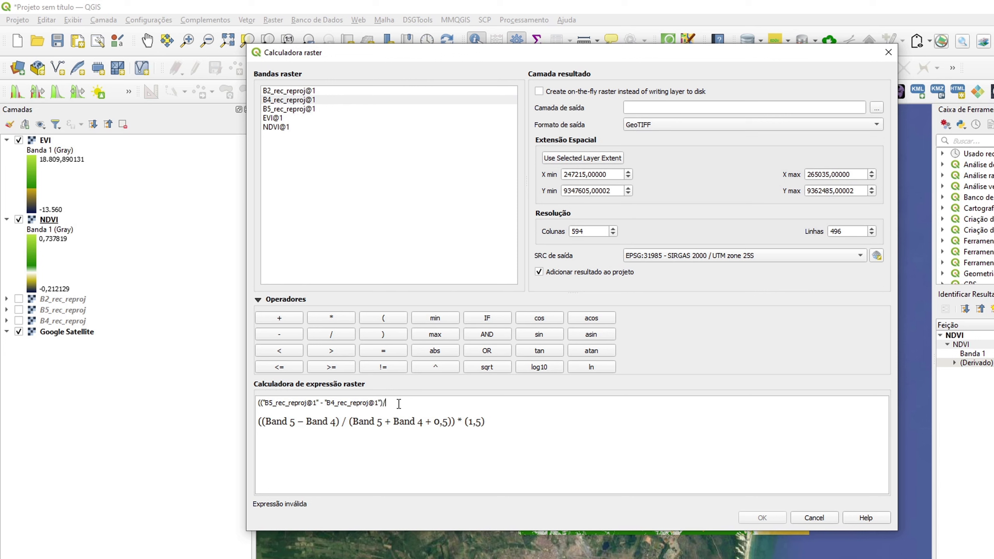
text()/()
- Complete the SAVI expression with the denominator "B5_rec_reproj@1"+"B4_rec_reproj@1"+0.5 and the multiplier (1.5)
double_click(300, 109)
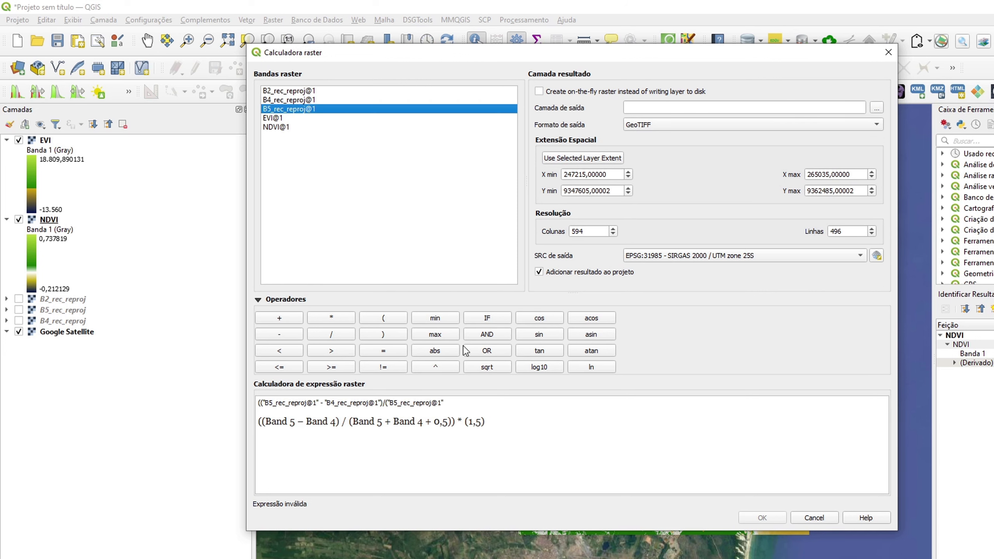
click(466, 404)
text(+)
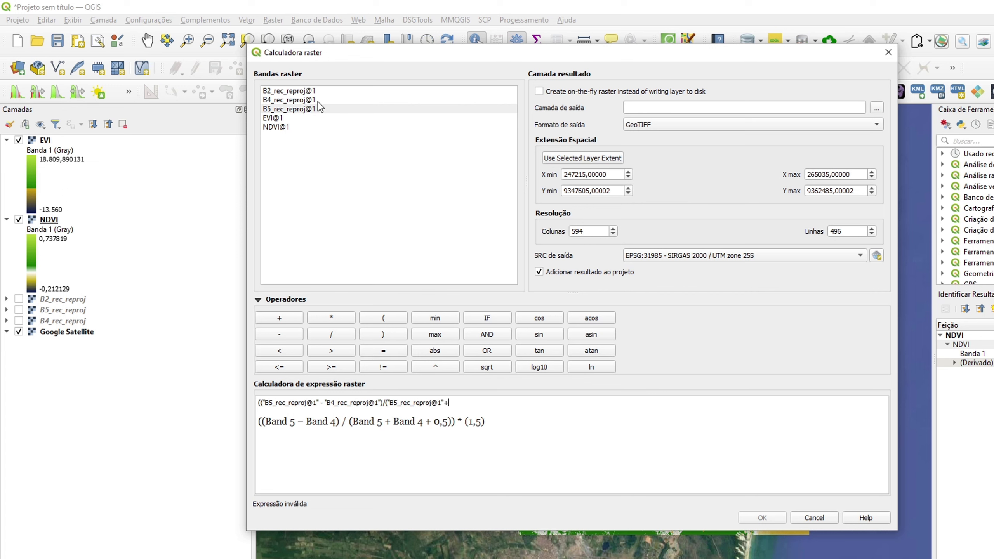
double_click(306, 100)
click(532, 406)
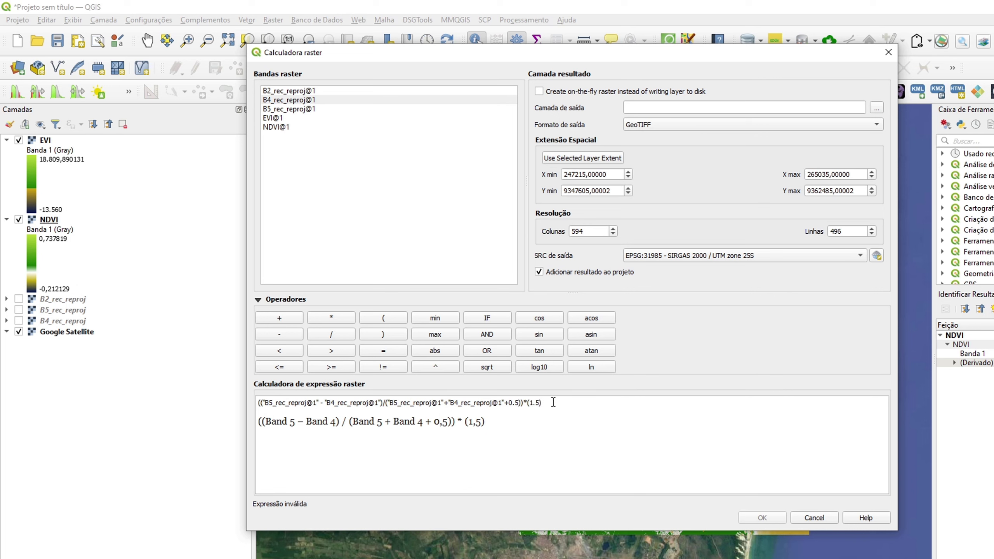
- Delete the pasted reference formula below the SAVI expression in the raster calculator
drag(554, 403, 571, 445)
click(571, 445)
drag(554, 403, 569, 448)
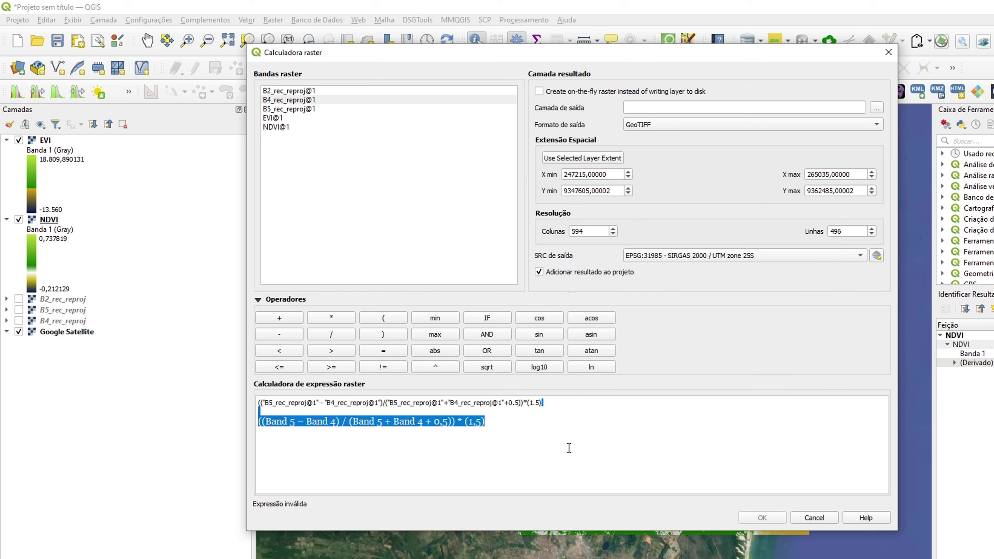
key(BackSpace)
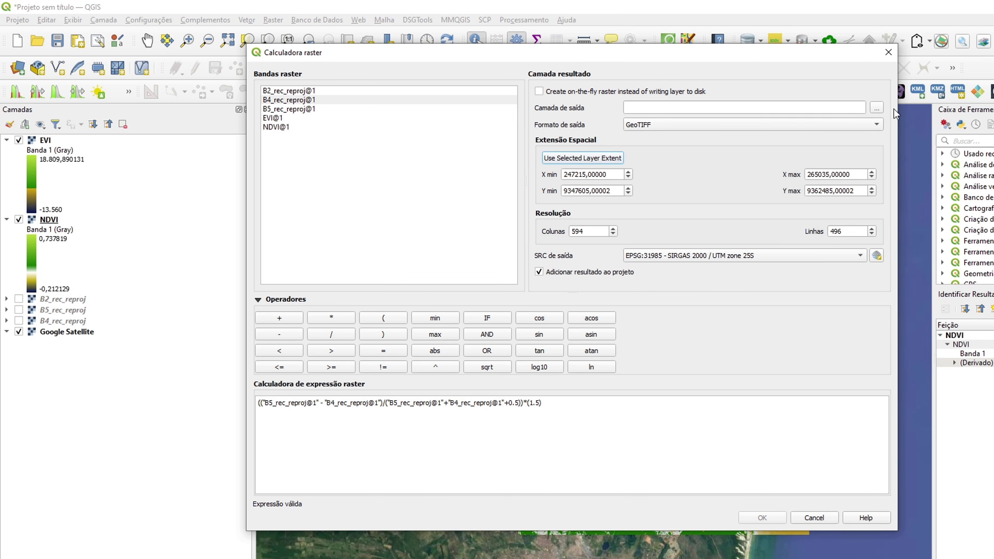
- Set the output layer to a file named SAVI in the set_2021 folder and run the raster calculation
click(878, 108)
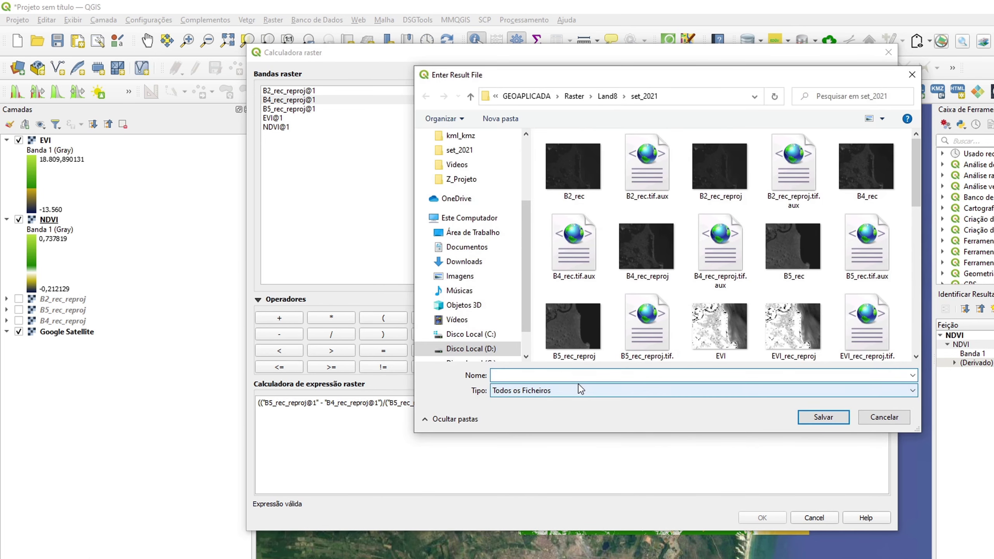
text(SA)
key(Return)
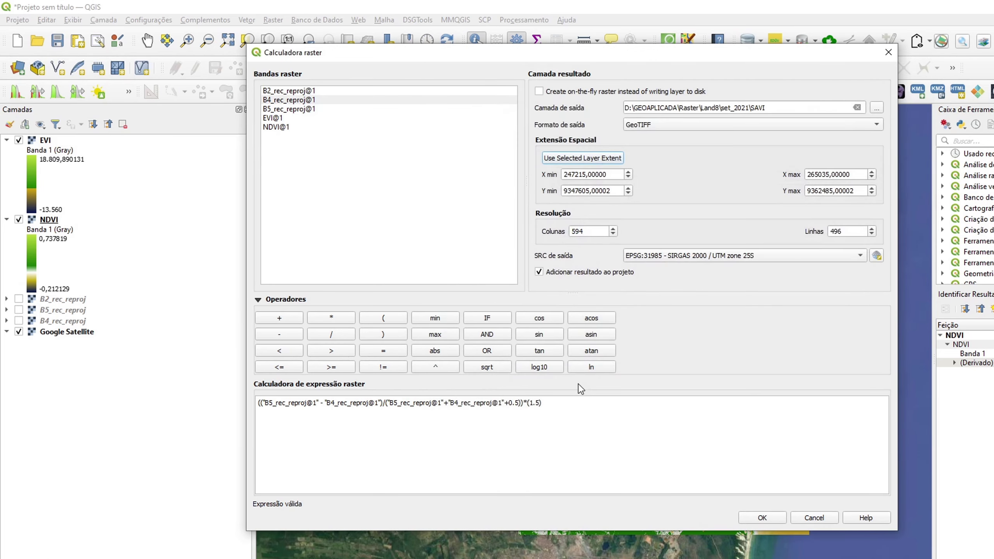
click(762, 517)
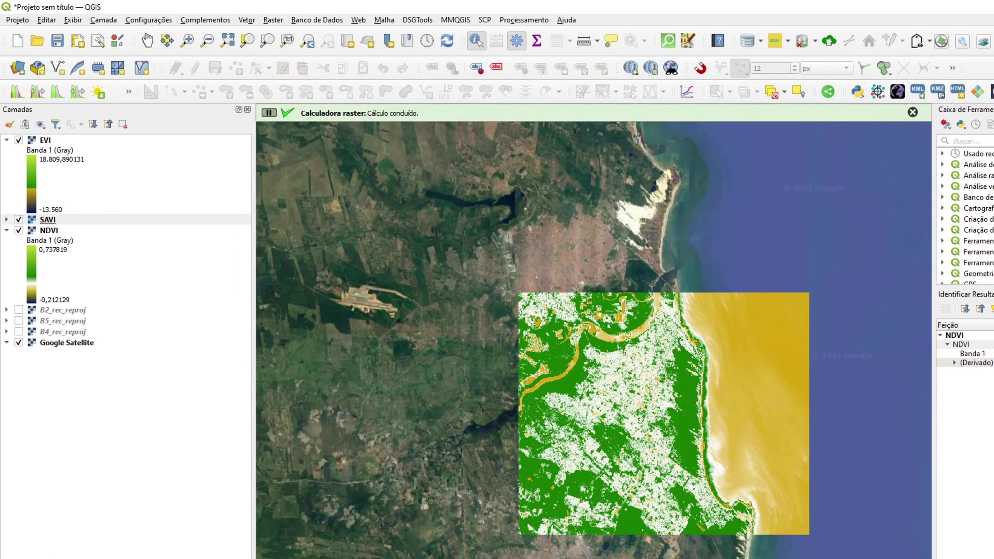
- Move the SAVI layer above EVI, expand its legend, and set its rendering type to Banda simples falsa-cor
drag(48, 219, 98, 142)
click(8, 141)
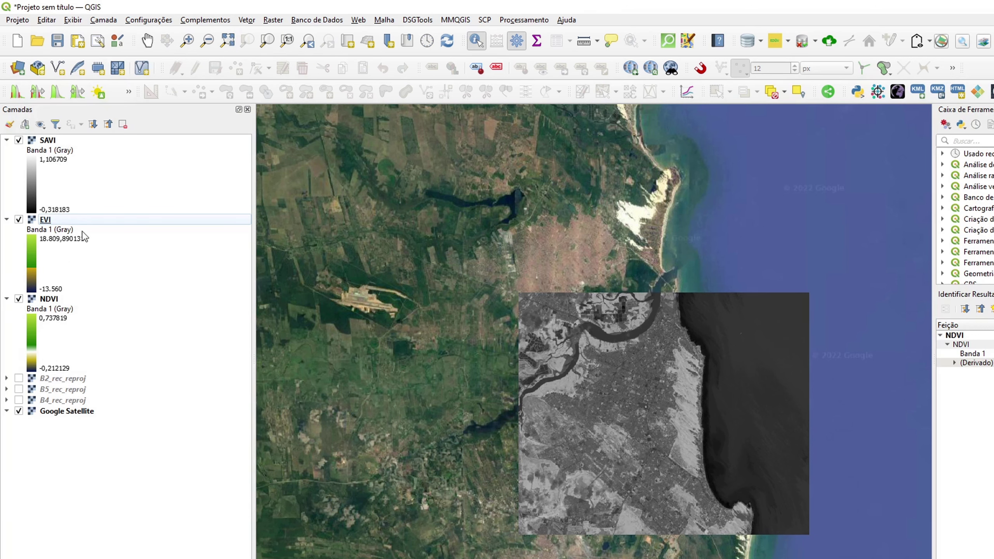
double_click(47, 141)
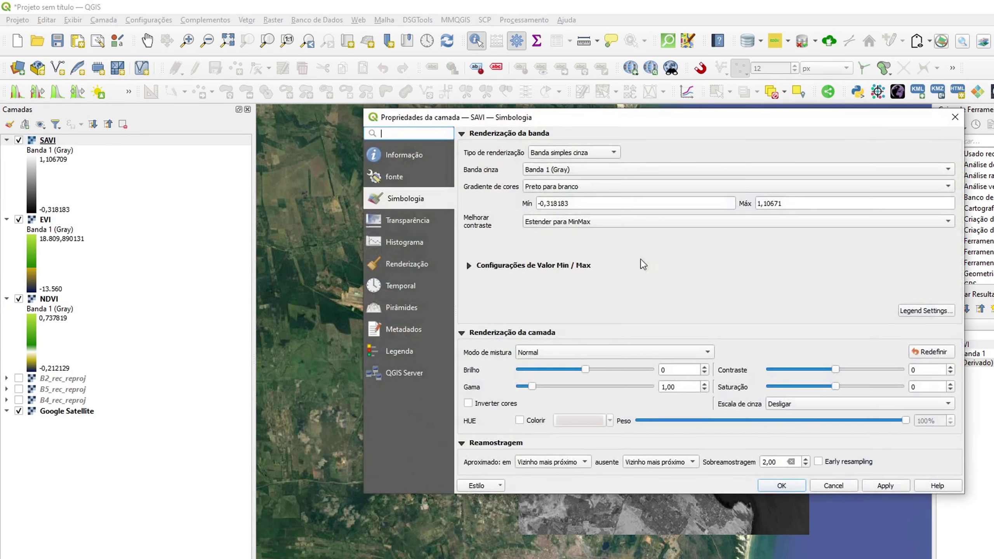
click(557, 155)
click(564, 164)
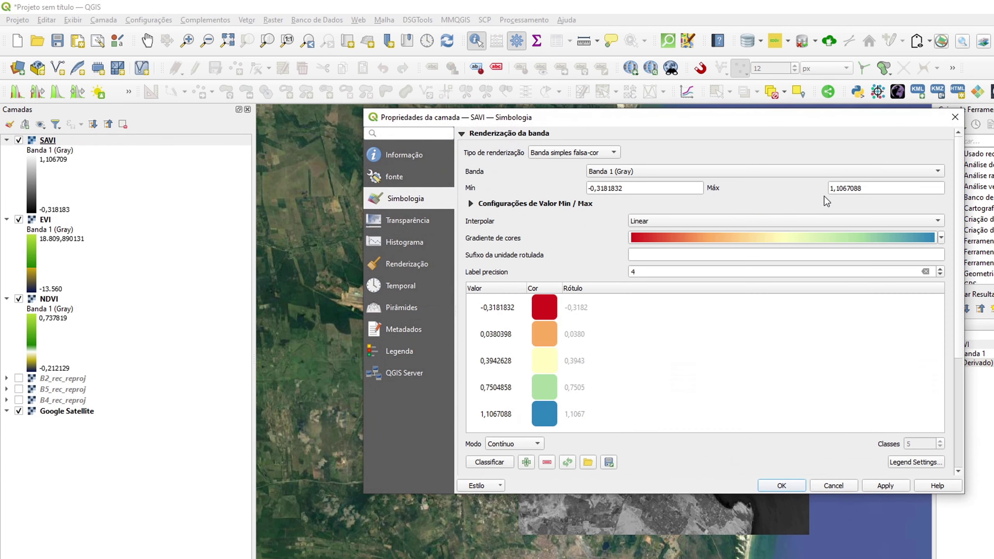
- Set the SAVI classification mode to Quartil
click(940, 238)
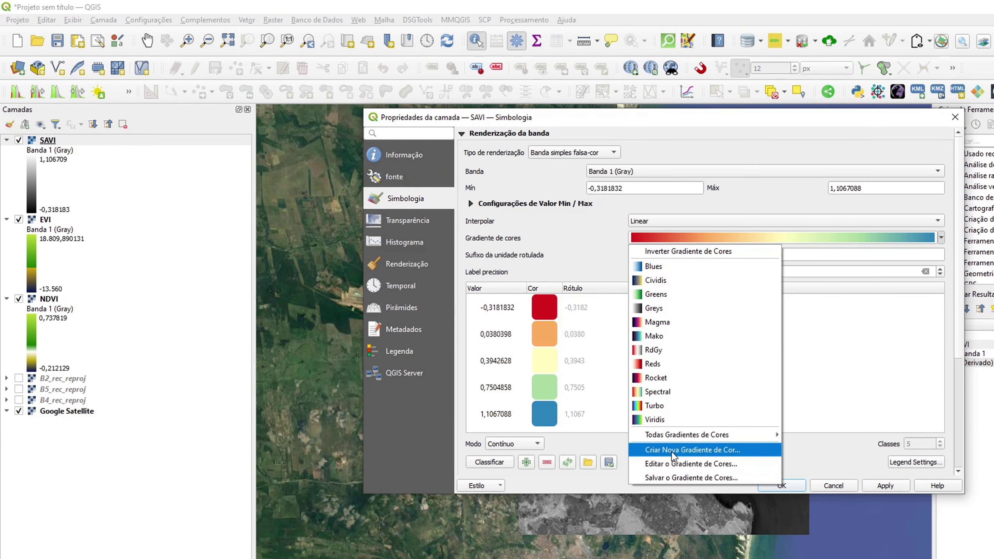
click(519, 445)
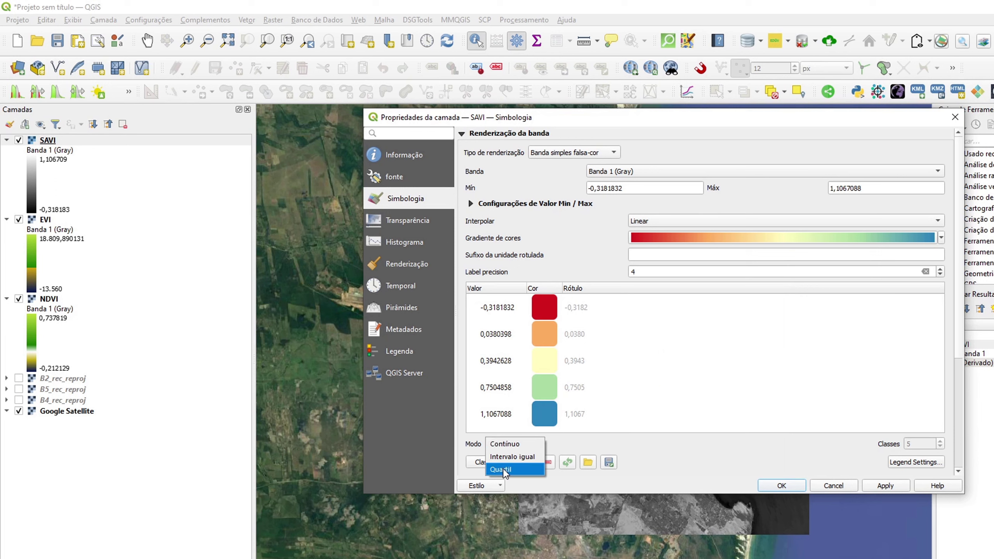
click(503, 468)
- Create a new colour gradient for SAVI from the Catalogo:cpt-city collection, using the ndvi ramp
click(942, 238)
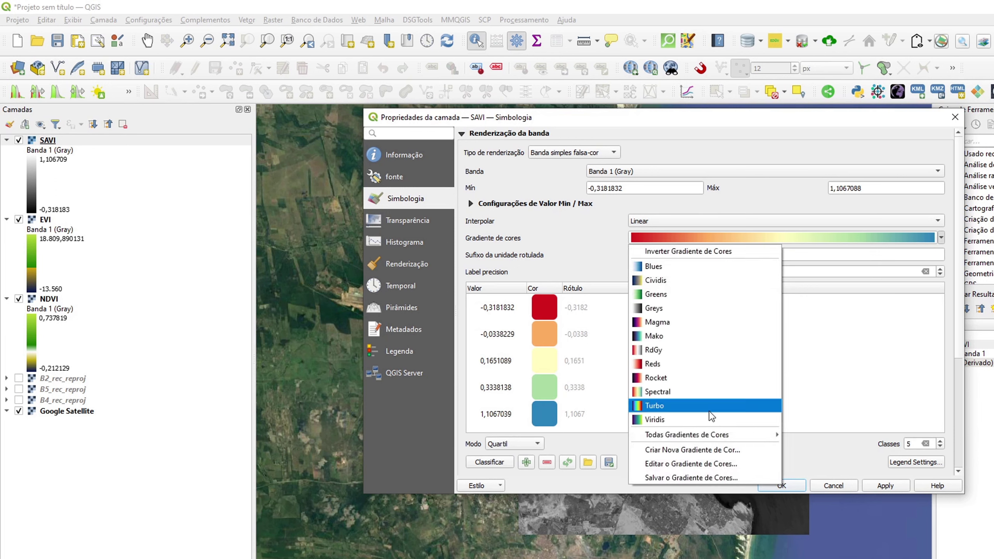
click(693, 450)
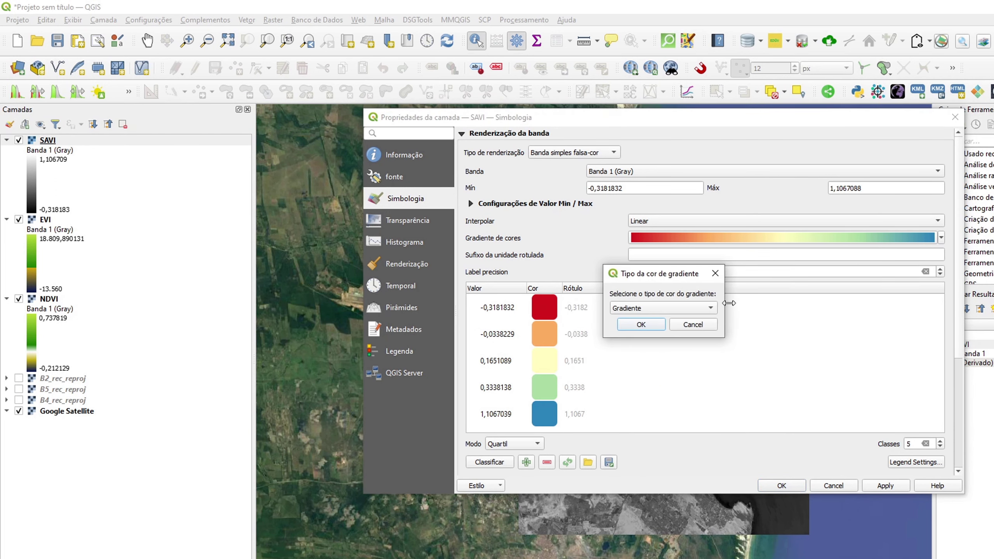
click(689, 310)
click(671, 346)
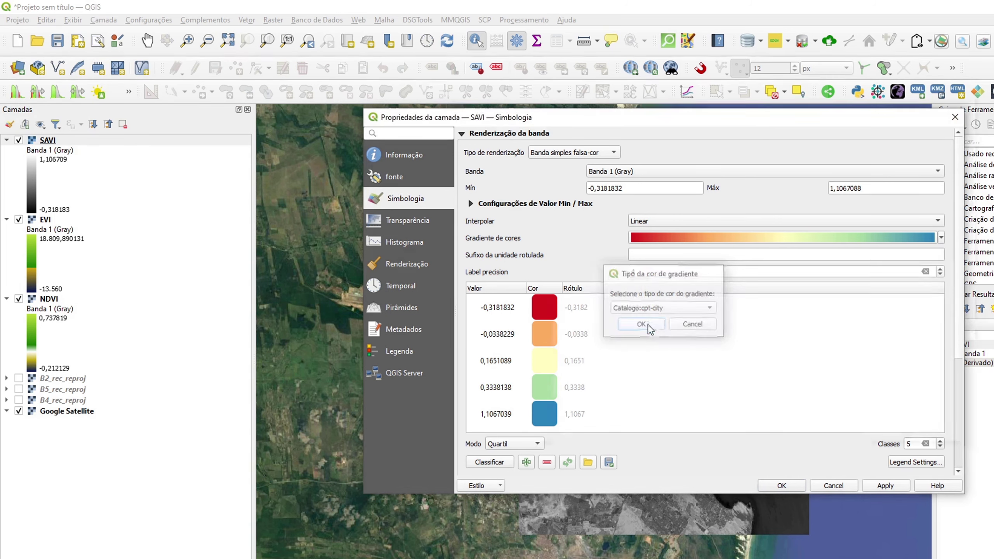
click(650, 325)
drag(973, 162, 981, 226)
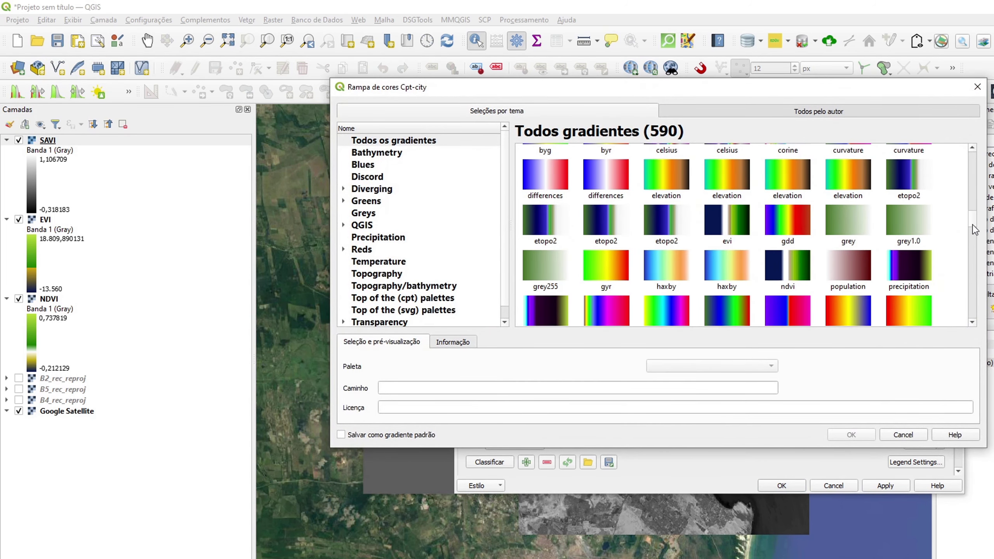
click(781, 271)
click(840, 434)
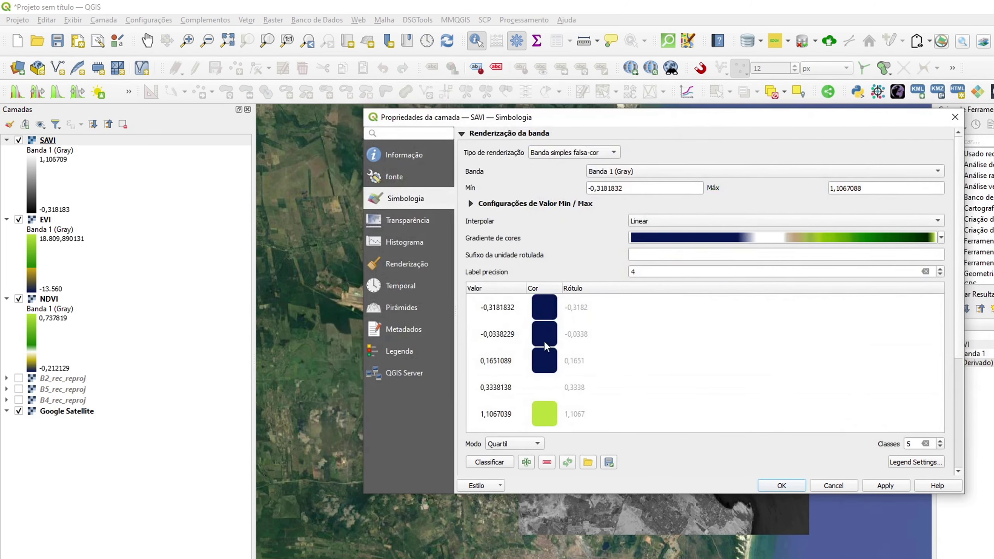
- Reclassify SAVI with the new gradient by changing the mode to Contínuo and back to Quartil
click(514, 444)
click(508, 419)
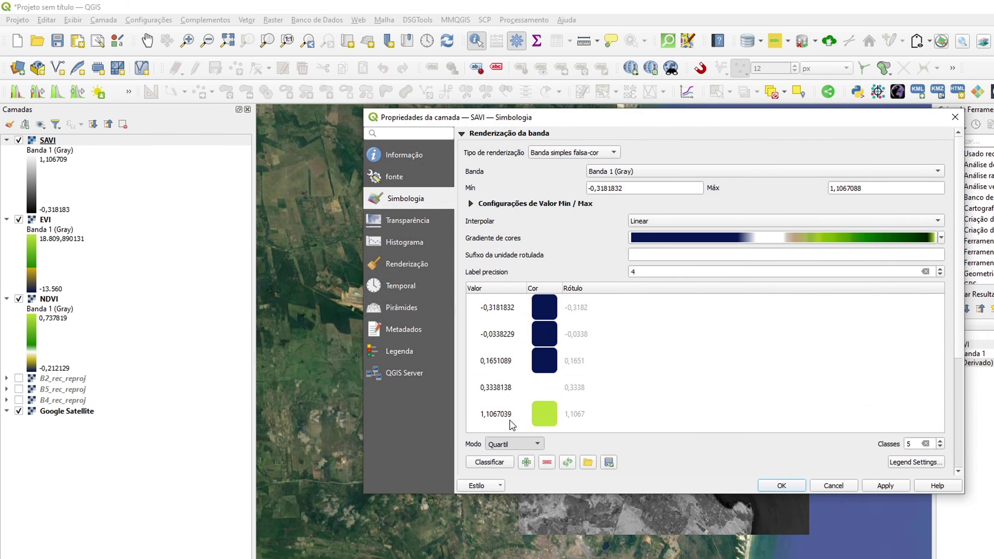
click(514, 446)
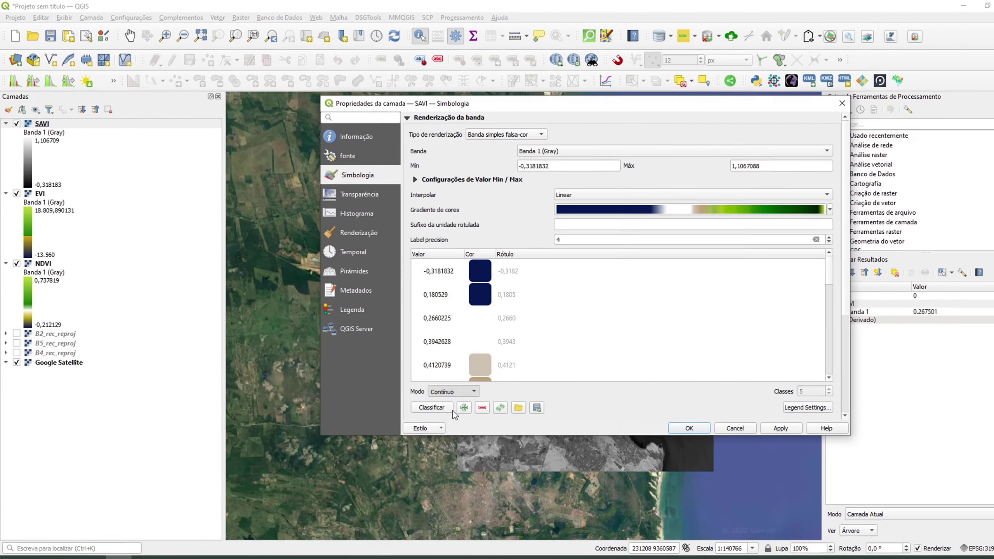
click(501, 470)
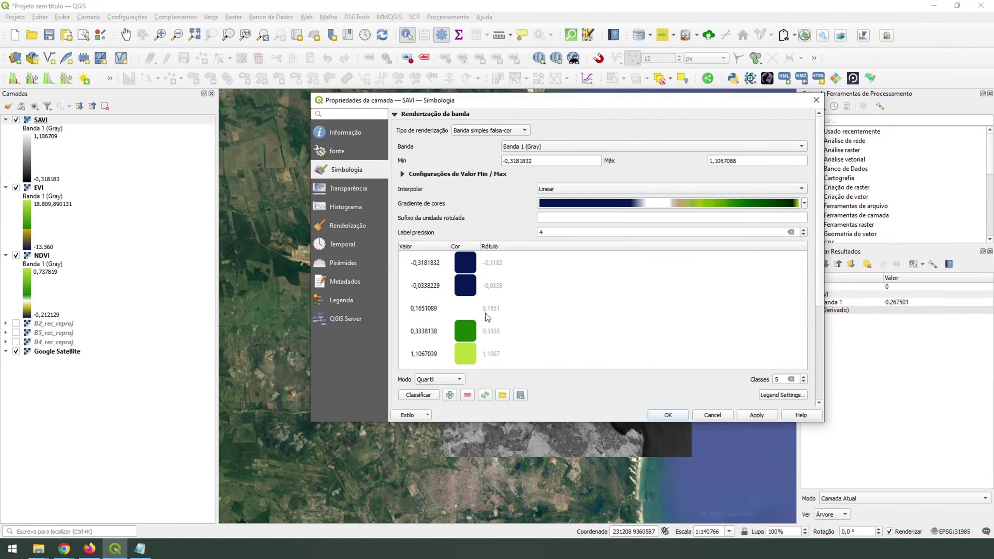
- Recolour the second SAVI class (-0,0338229) with the saved mustard-yellow custom colour and accept the layer style
double_click(470, 286)
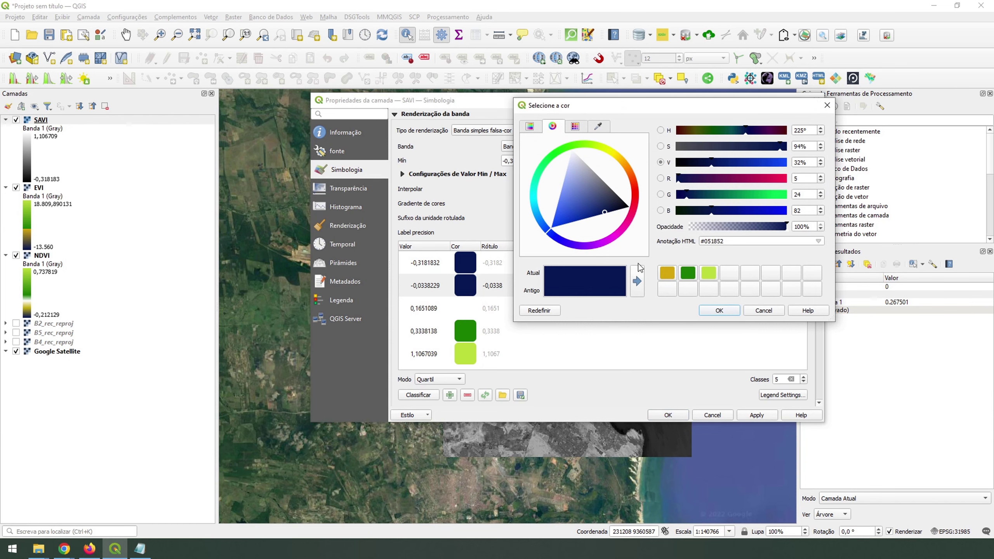
click(667, 273)
click(719, 310)
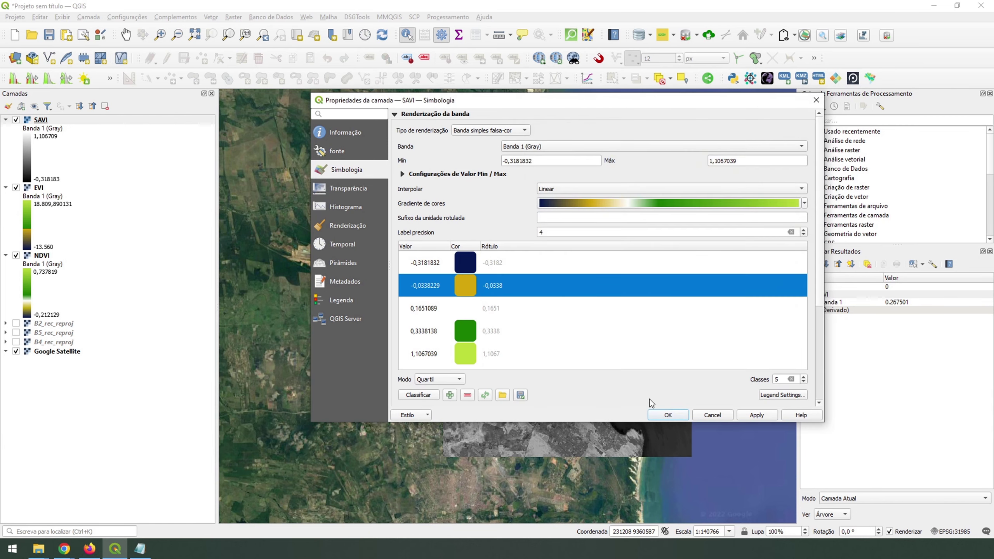
click(668, 416)
- Compare SAVI with NDVI and the satellite imagery by hiding EVI and toggling the SAVI and NDVI layers
scroll(627, 285, up, 2)
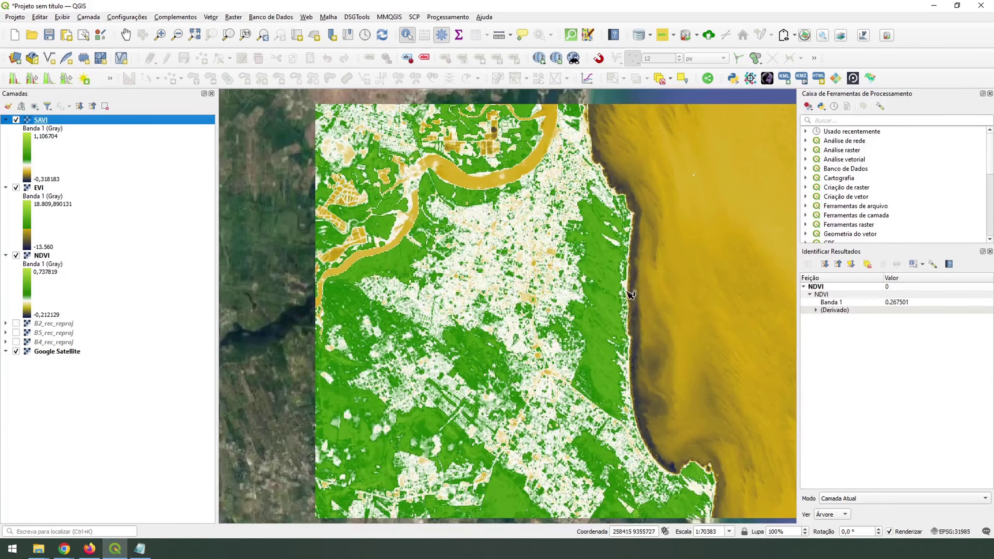
scroll(628, 285, down, 1)
click(16, 188)
click(16, 120)
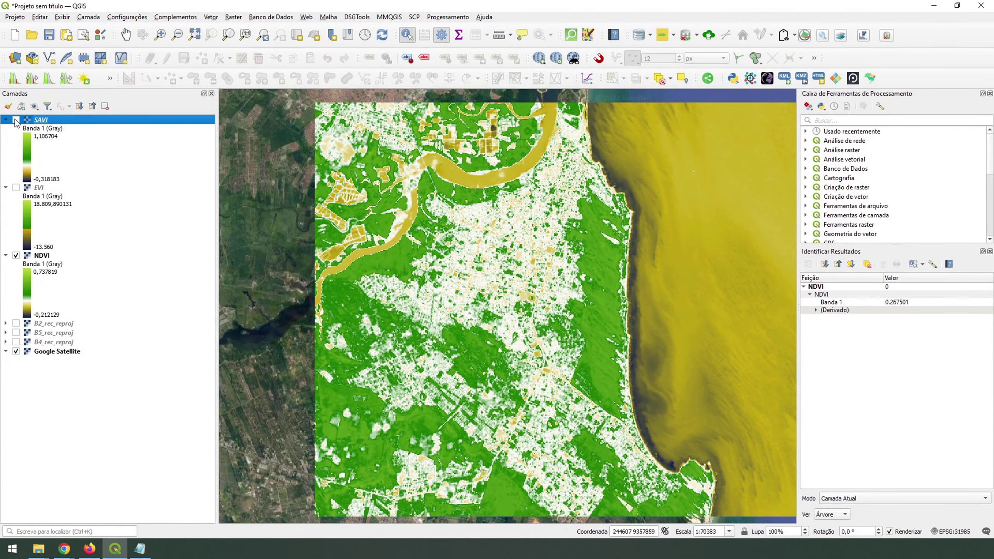
click(17, 256)
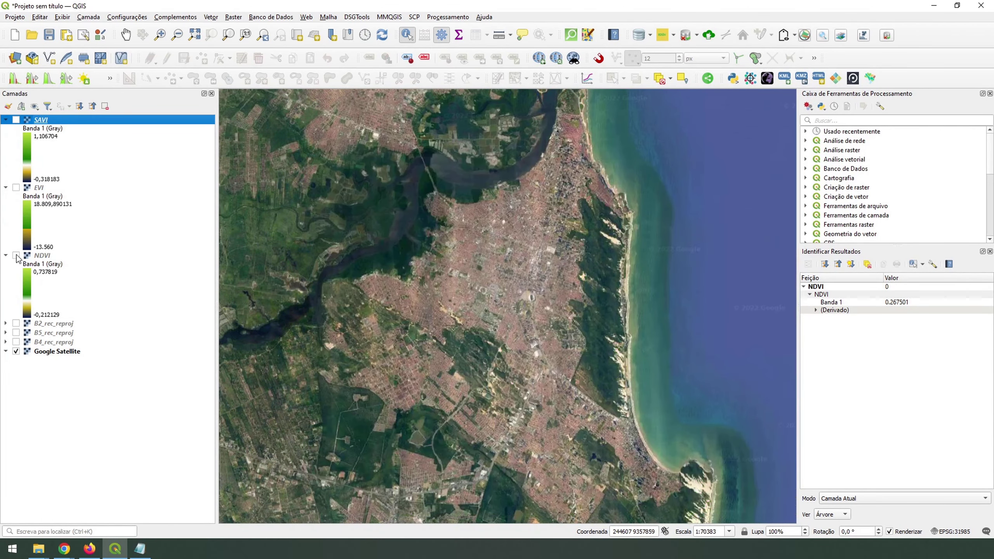
click(16, 256)
click(16, 120)
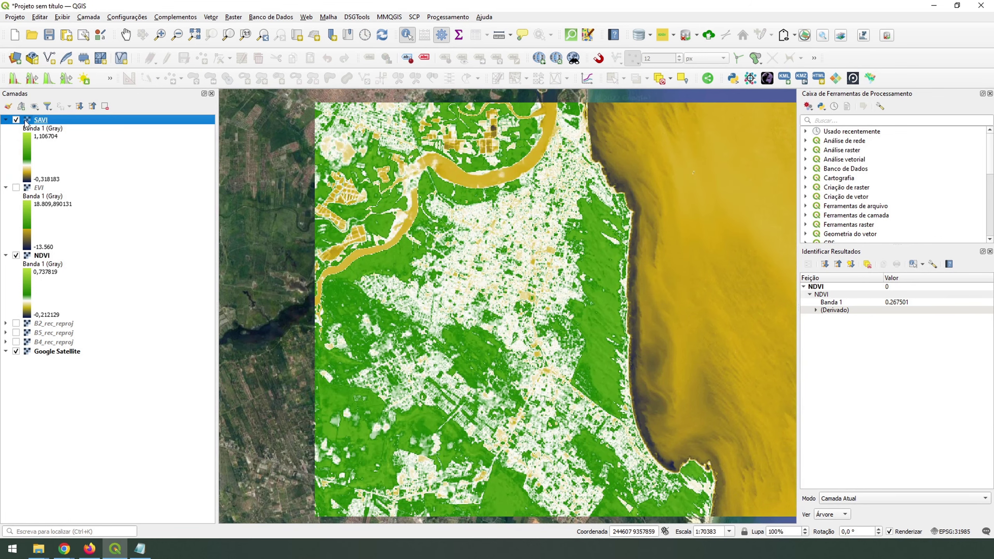
- Identify the SAVI and NDVI values of the same dark green pixel in the coastal vegetation strip
scroll(613, 335, up, 1)
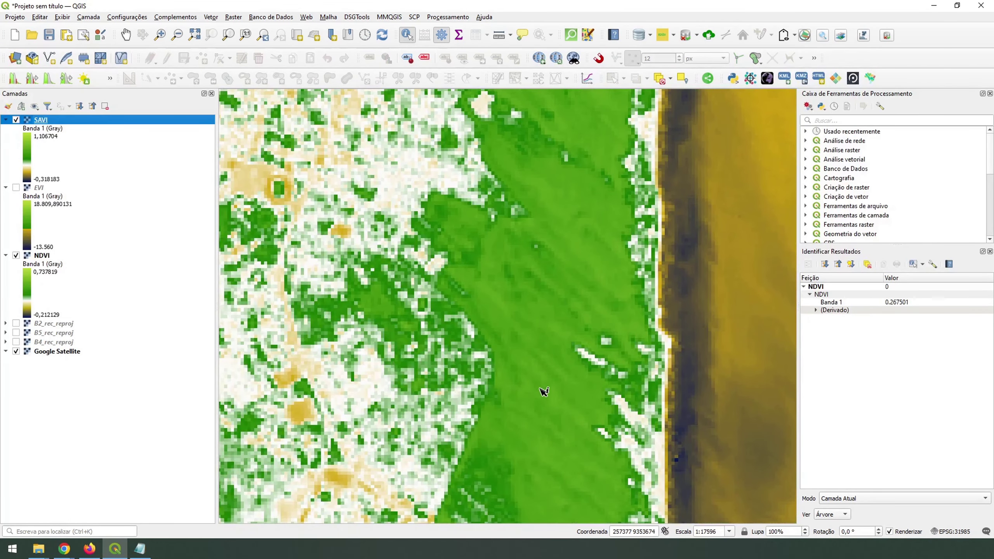
scroll(732, 298, up, 5)
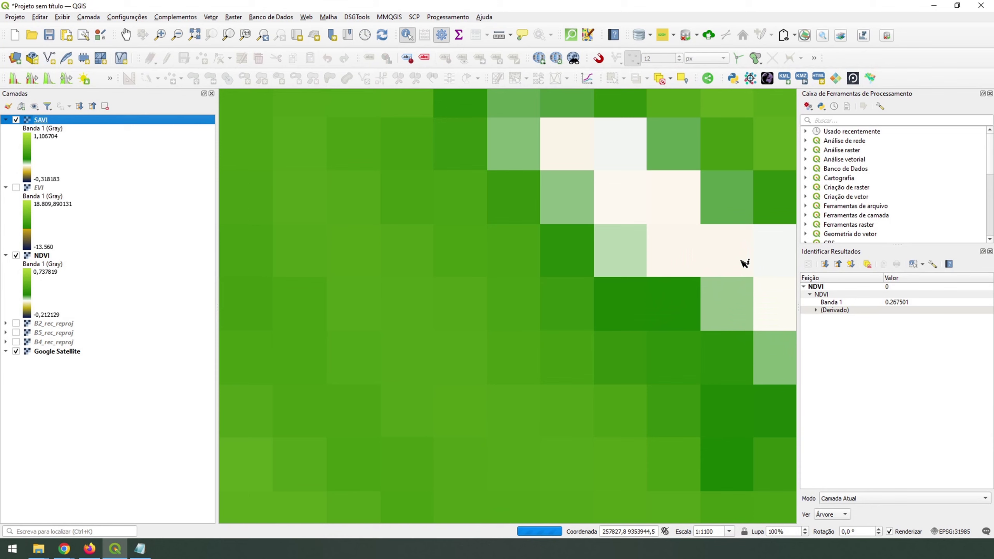
click(683, 307)
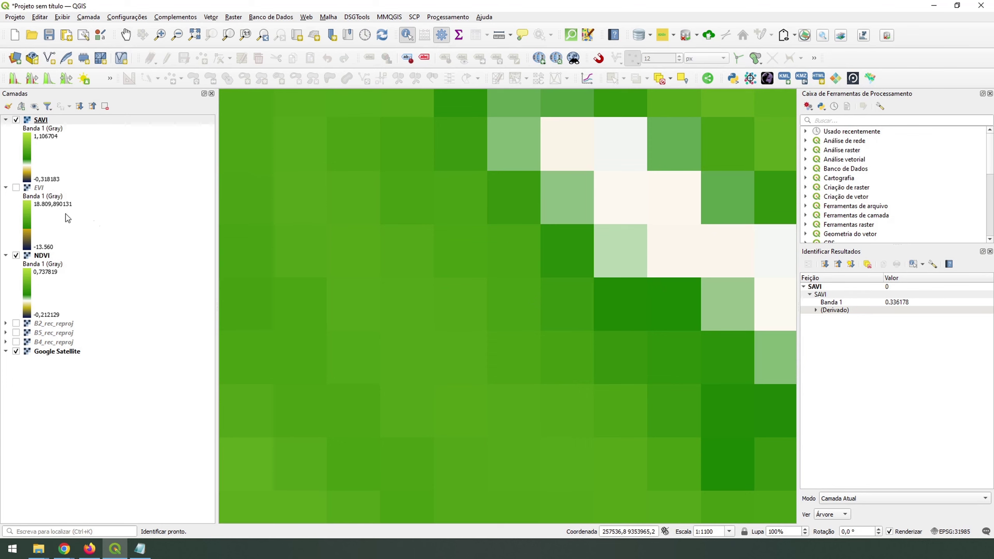
click(42, 256)
click(677, 314)
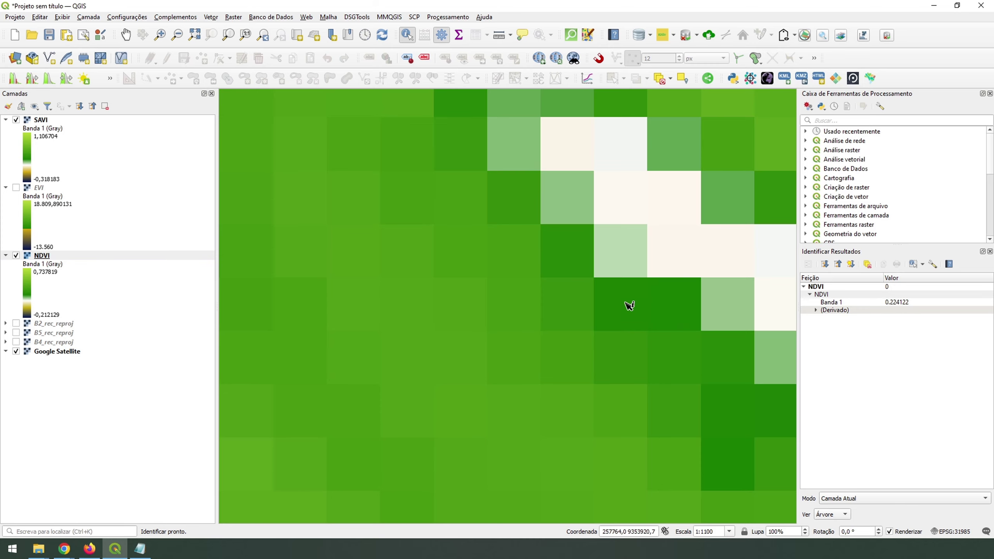
- Collapse the SAVI legend and compare SAVI, EVI, NDVI and the satellite imagery over the whole area by toggling the layers, leaving all three indices visible
scroll(624, 322, down, 5)
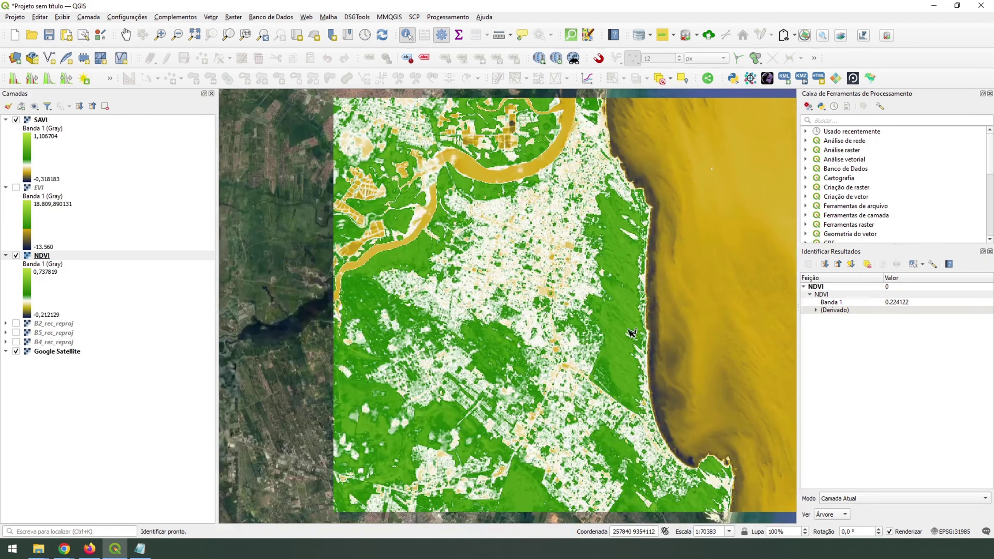
scroll(610, 346, down, 1)
drag(582, 307, 564, 287)
drag(646, 290, 604, 284)
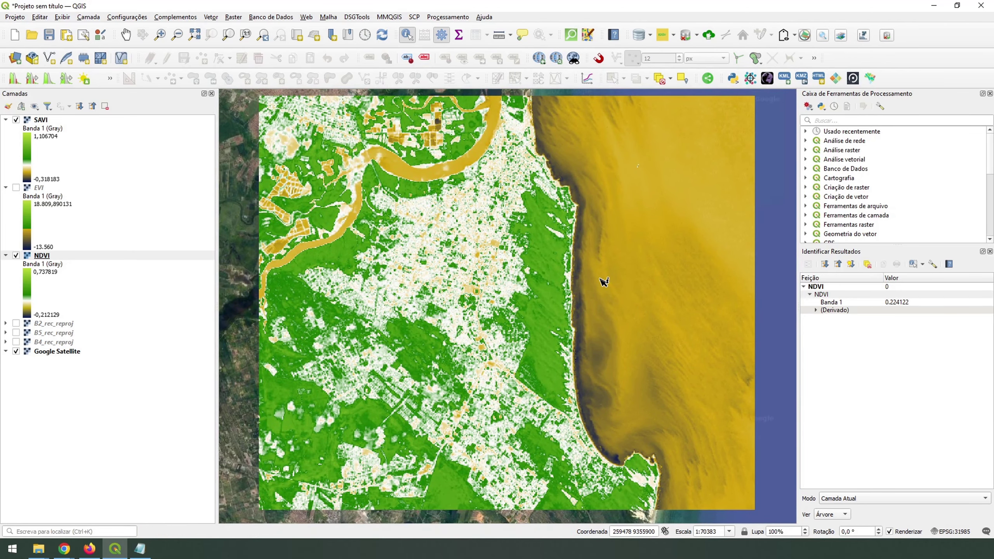
click(6, 120)
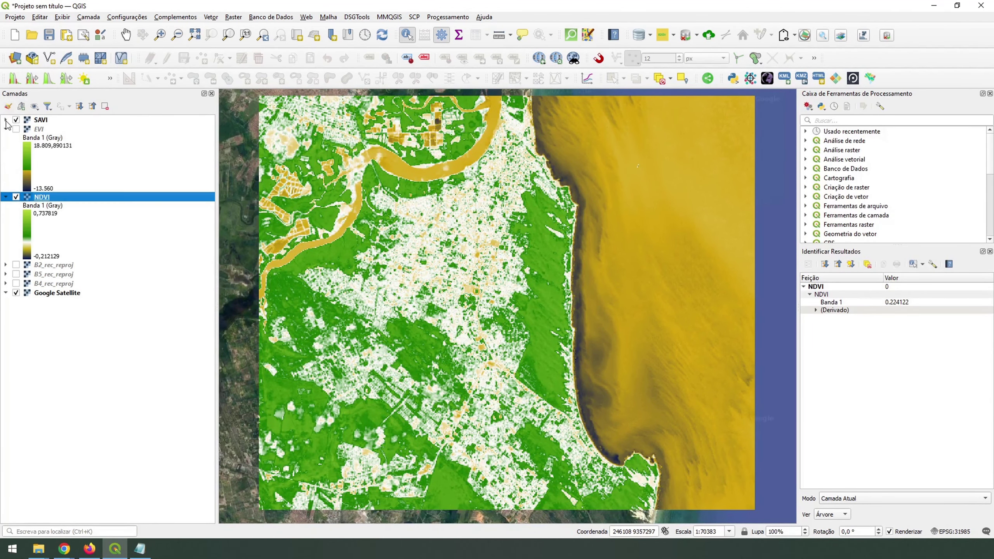
click(15, 129)
click(16, 119)
click(16, 129)
click(16, 196)
click(16, 197)
click(16, 129)
click(16, 120)
drag(625, 258, 638, 261)
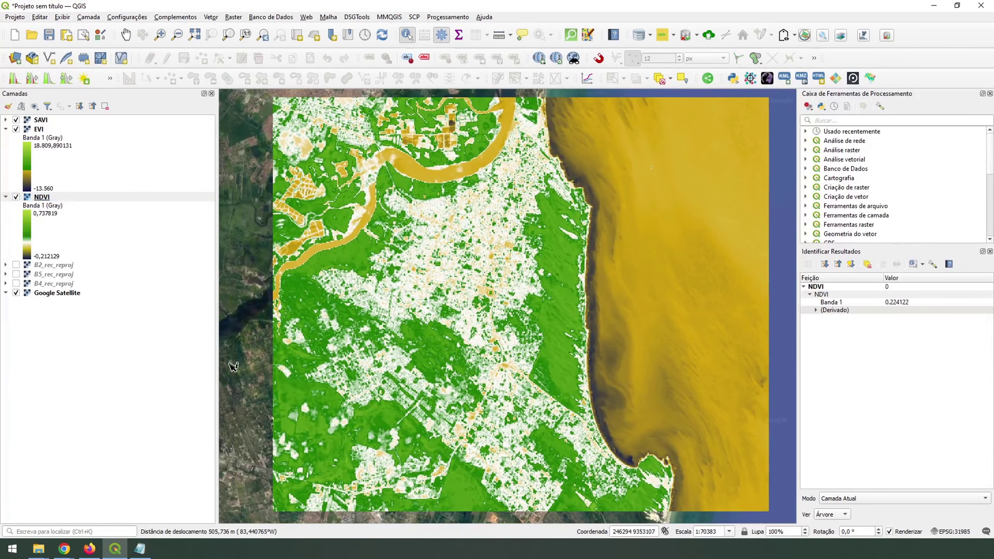
- Switch to Chrome and open the list of available indices on the Index DataBase site
mouse_move(67, 554)
click(59, 504)
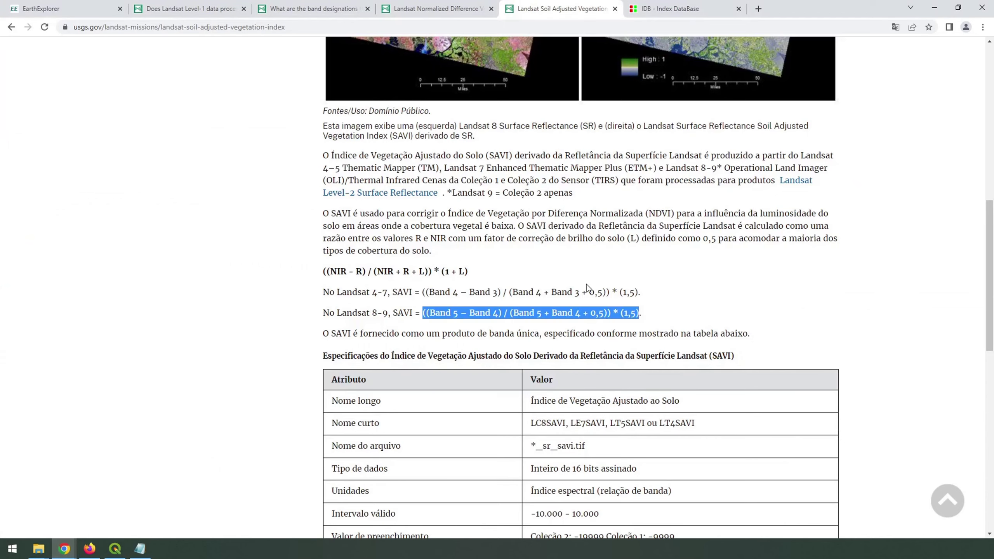
click(651, 9)
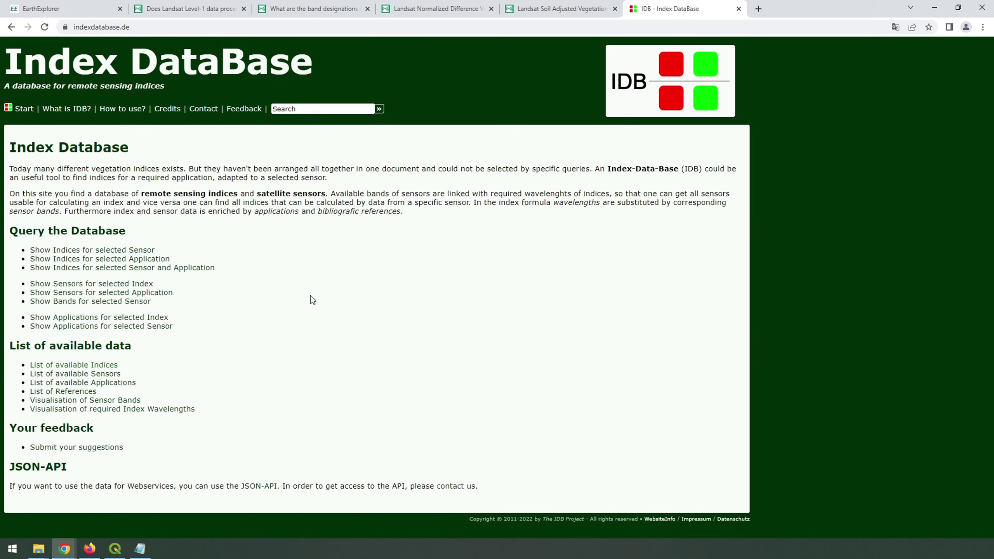
click(74, 367)
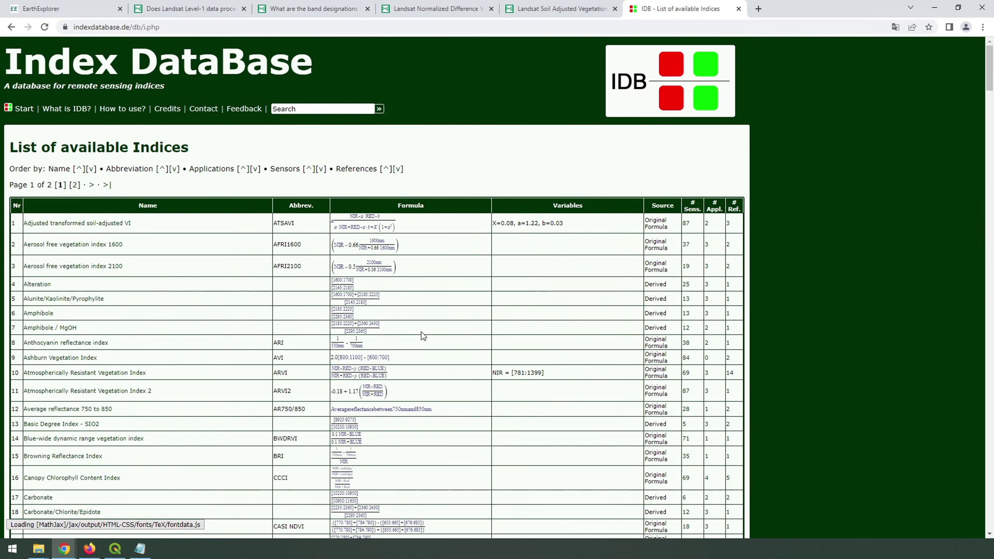
- Search the indices list for NDVI and go through the matches as far as the Modified NDVI entry
key(ctrl+f)
text(NDVI)
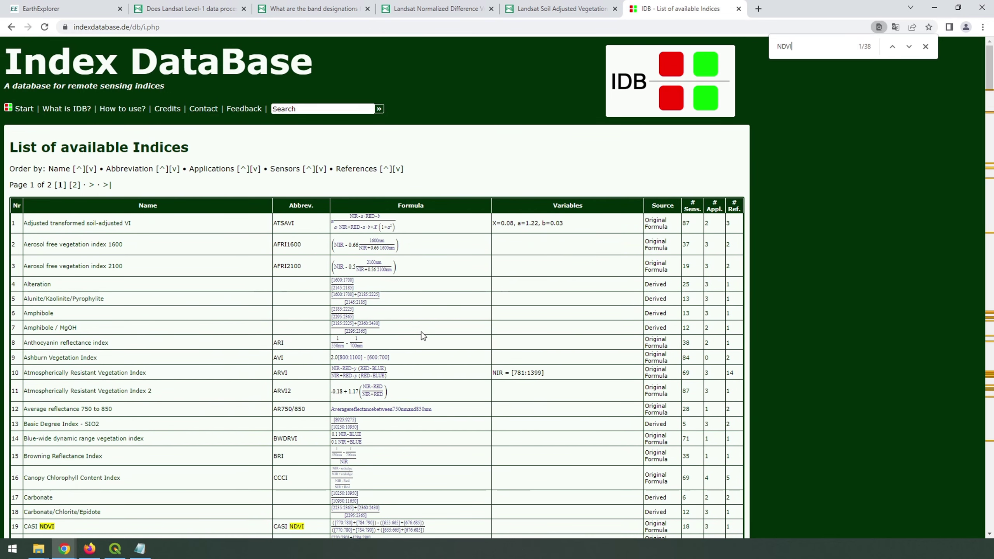
key(Return)
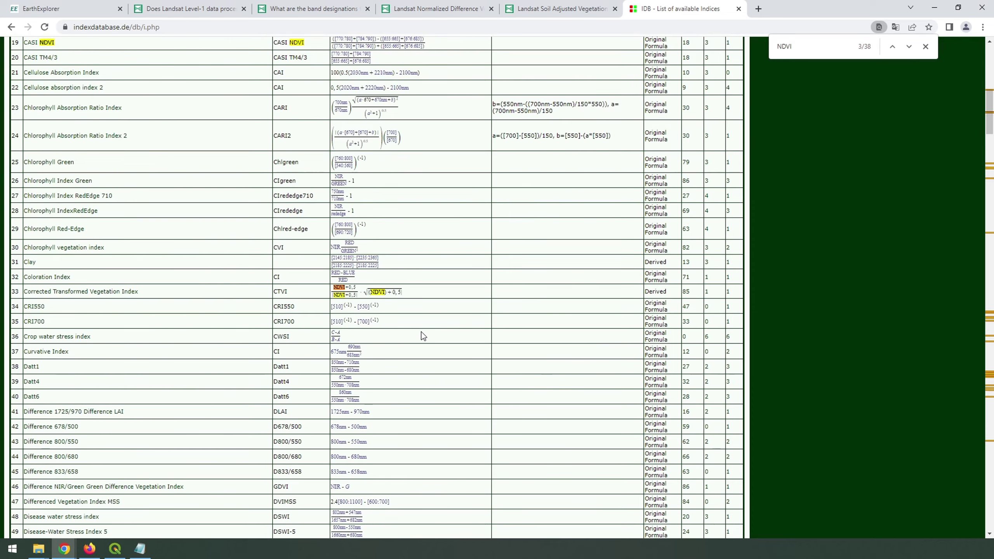
key(Return)
key(Return)
key(Return)
key(Return)
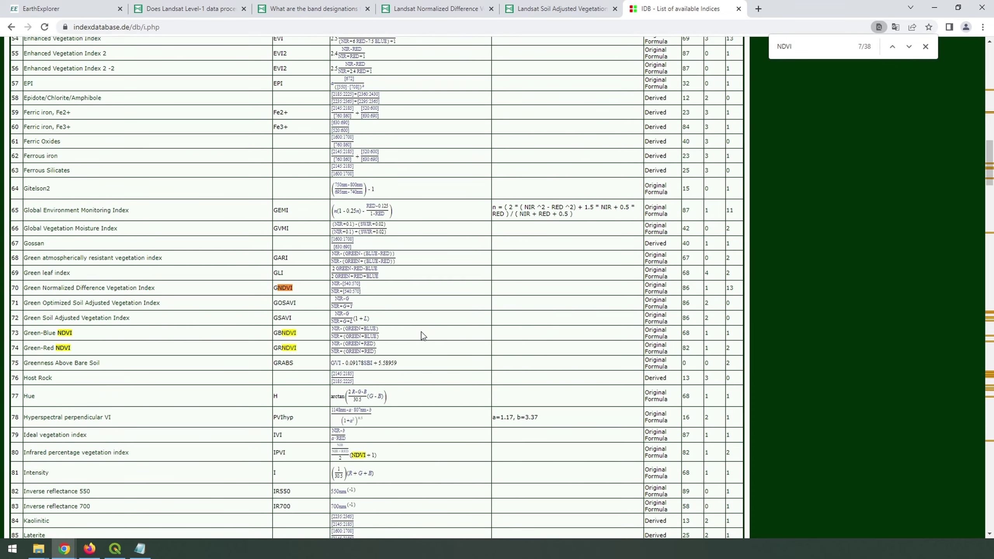
key(Return)
key(Return)
key(Return)
key(Return)
key(Return)
key(Return)
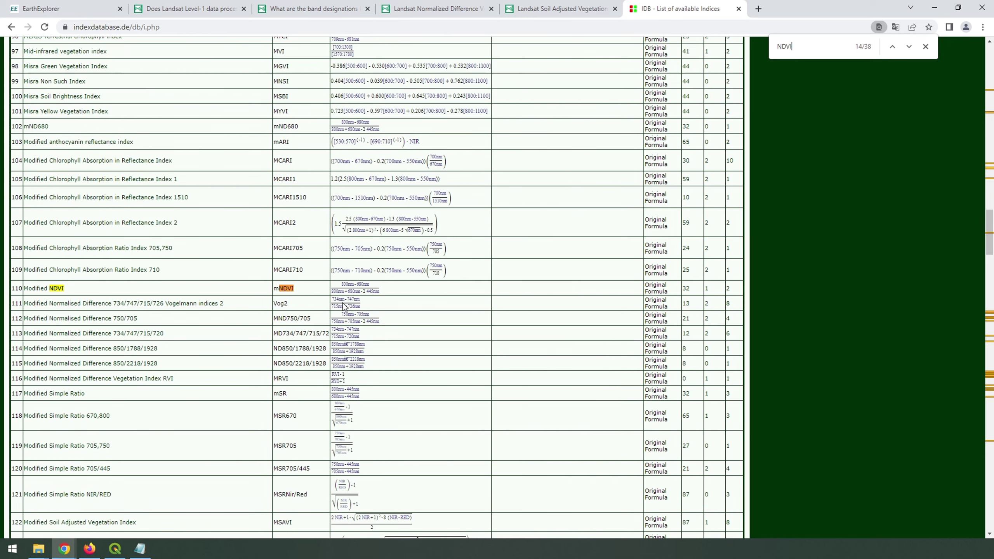
- Examine the Modified and Normalized Difference indices following Modified NDVI, then return to the start of the list and close the text search
scroll(343, 304, down, 3)
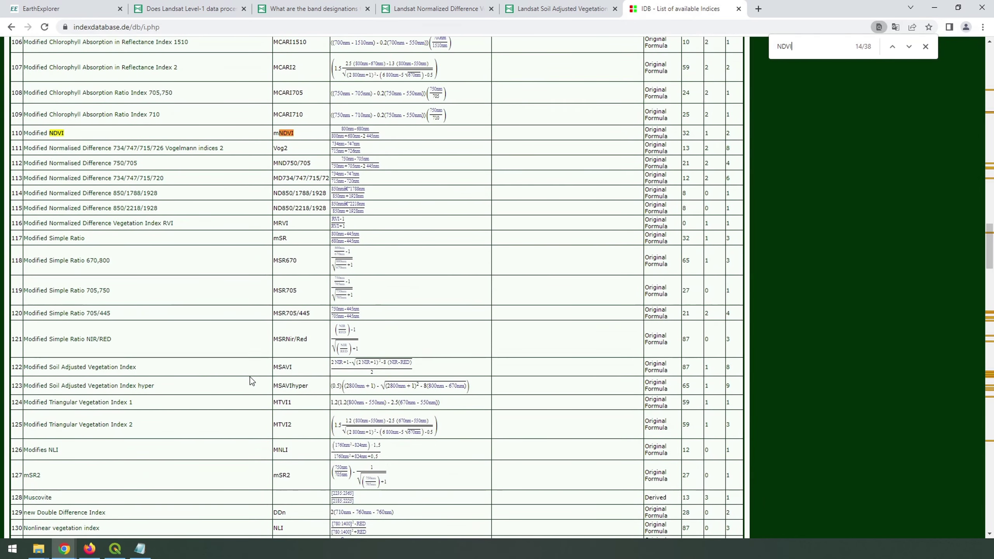
key(Return)
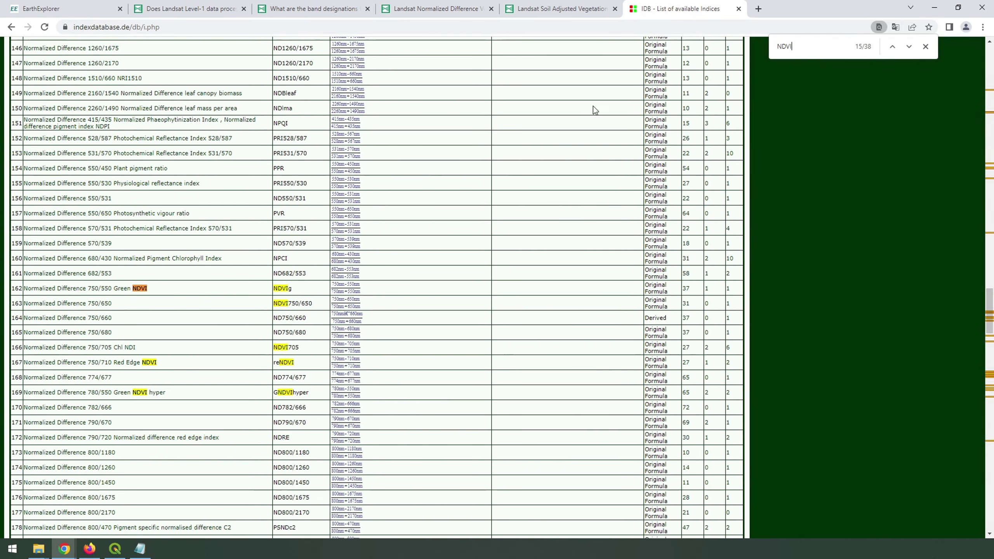
click(893, 46)
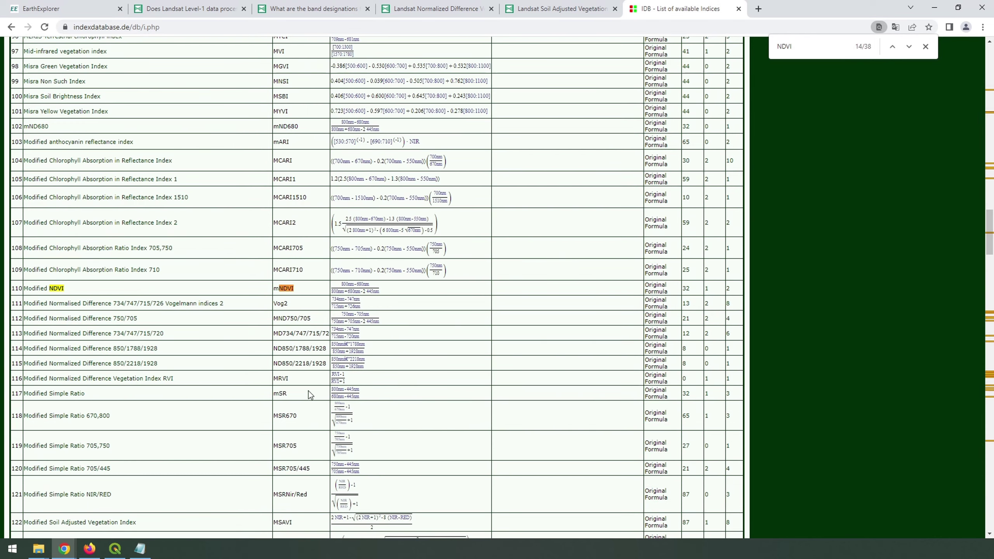
scroll(320, 357, down, 12)
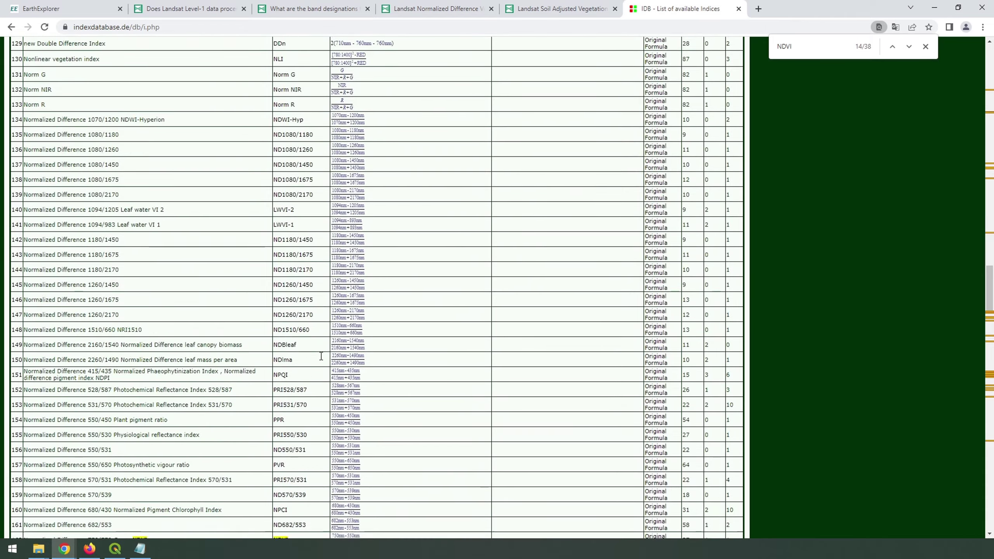
scroll(198, 293, up, 4)
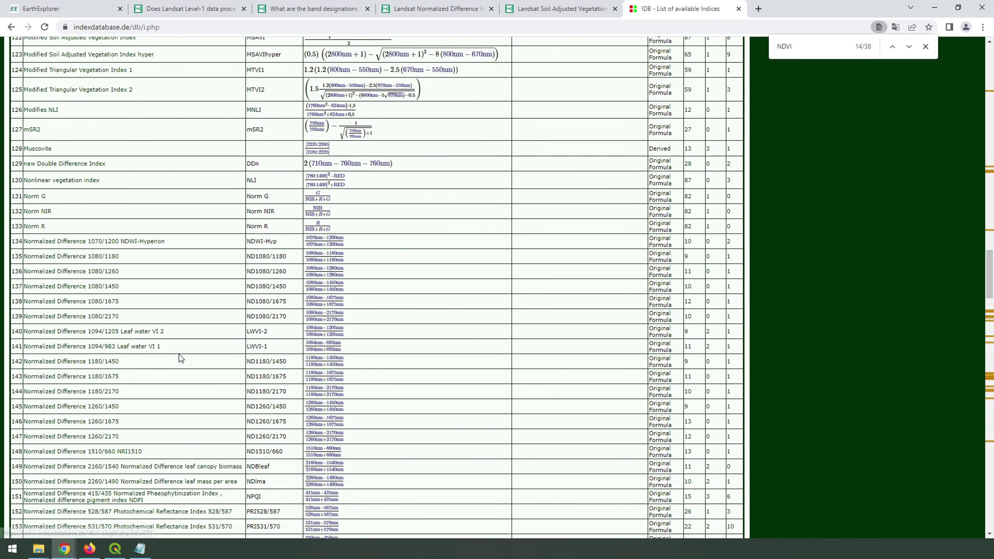
scroll(188, 353, down, 3)
scroll(196, 350, down, 3)
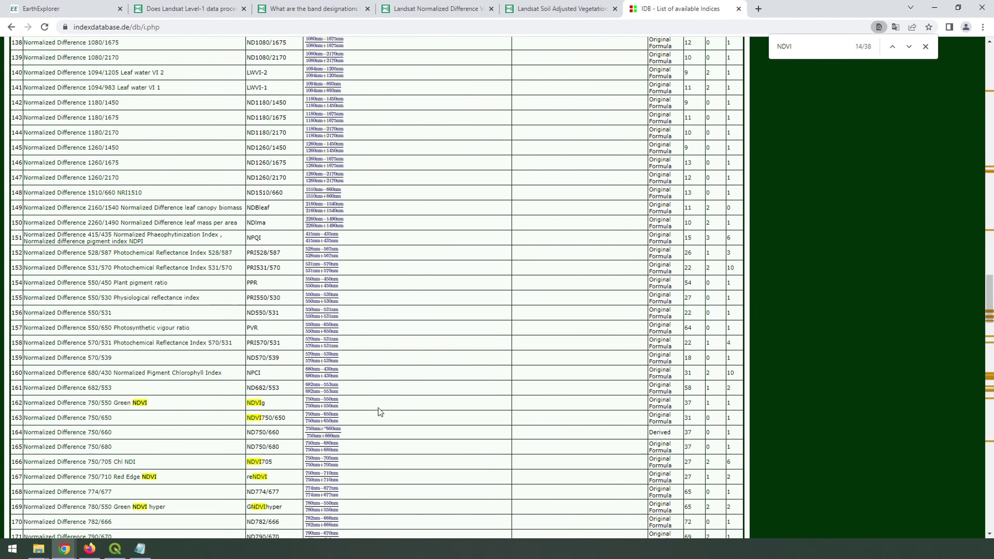
scroll(471, 416, down, 5)
scroll(595, 403, up, 1)
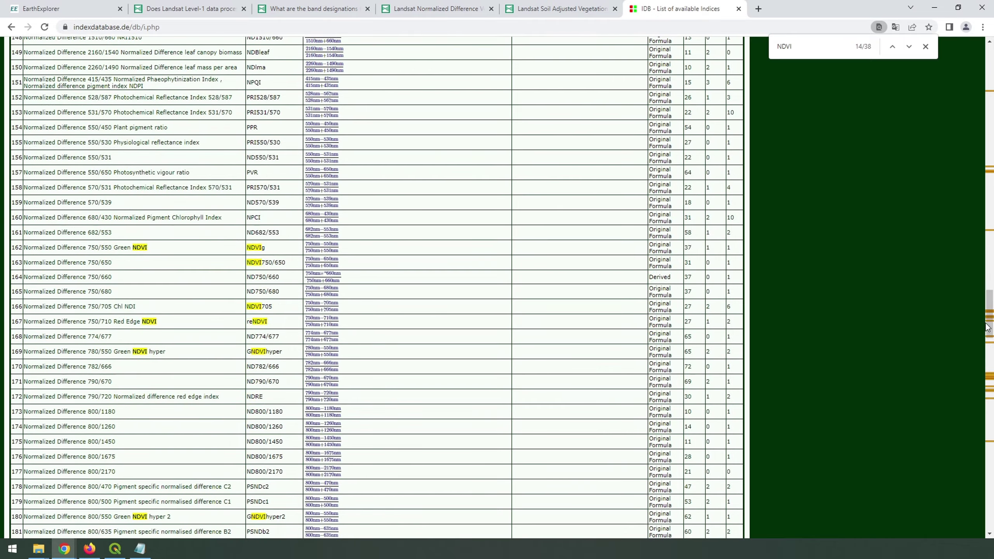
scroll(987, 298, up, 2)
drag(988, 298, 955, 62)
key(Escape)
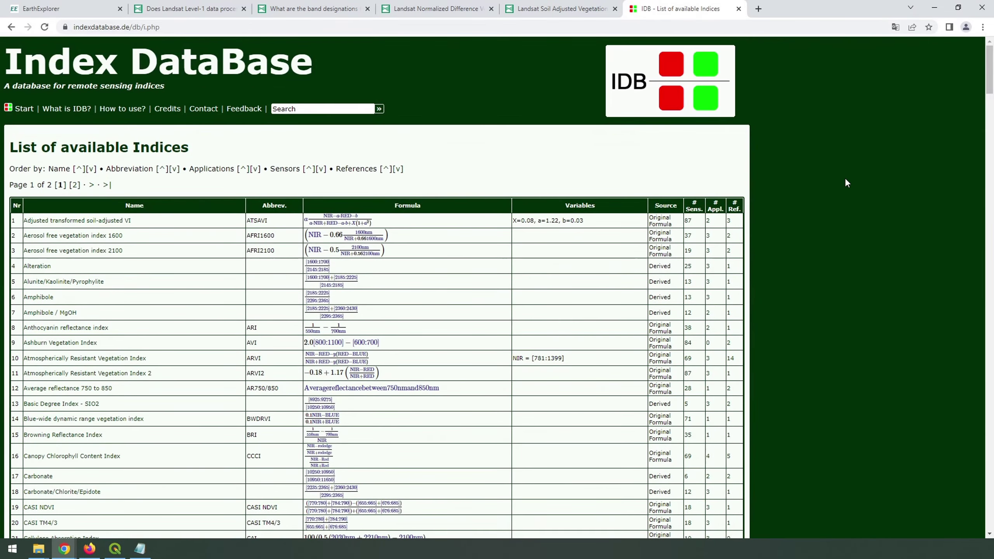